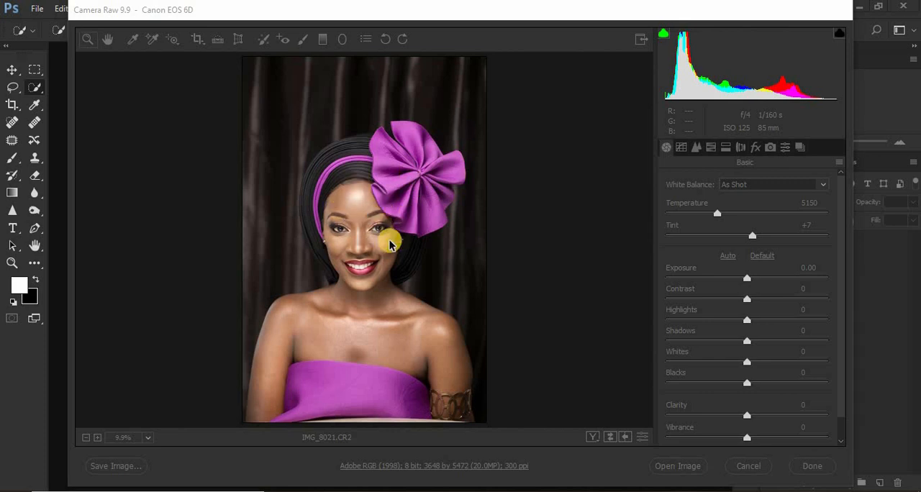
Lower the raw portrait's tones by setting Highlights to -78, Whites to -21 and Blacks to -28.
{"action": "left_click", "coordinate": [350, 11]}
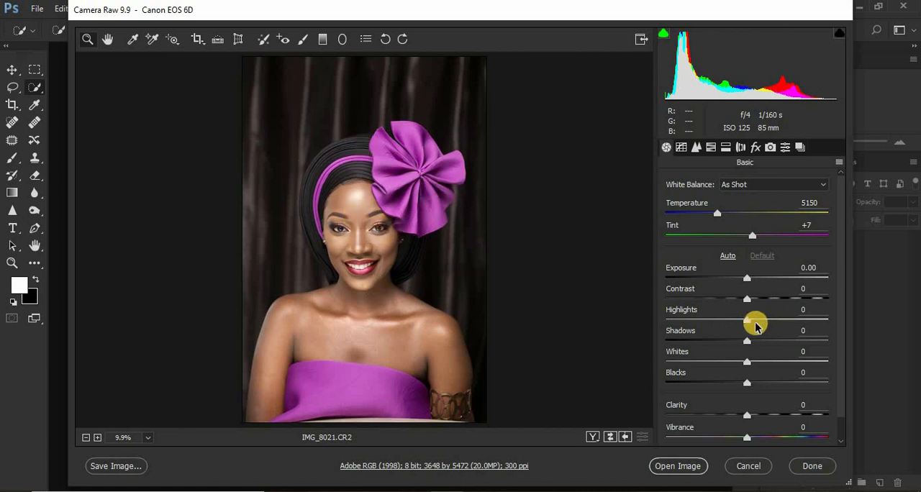
{"action": "left_click_drag", "start_coordinate": [746, 323], "coordinate": [683, 321]}
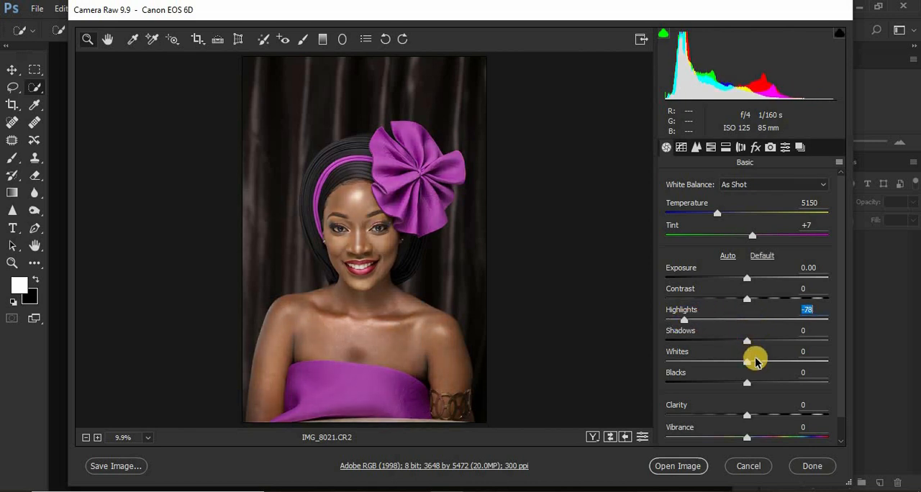
{"action": "left_click_drag", "start_coordinate": [744, 365], "coordinate": [732, 365]}
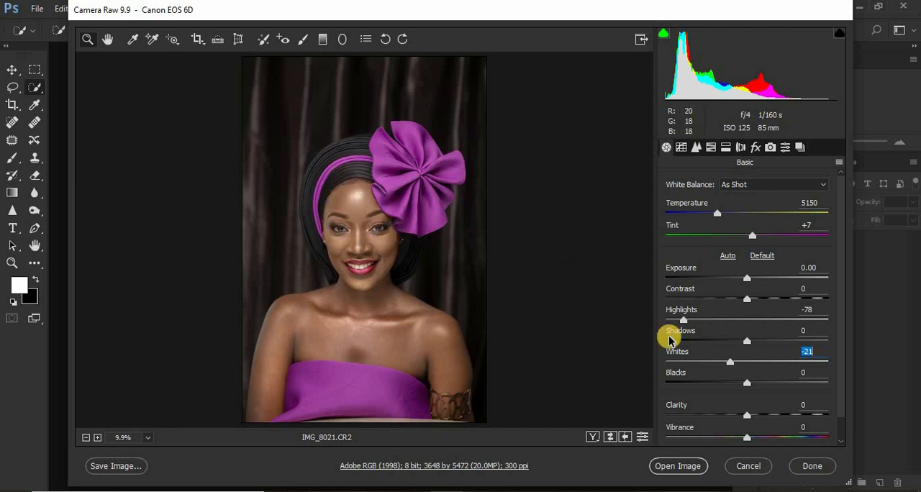
{"action": "left_click_drag", "start_coordinate": [744, 381], "coordinate": [723, 386]}
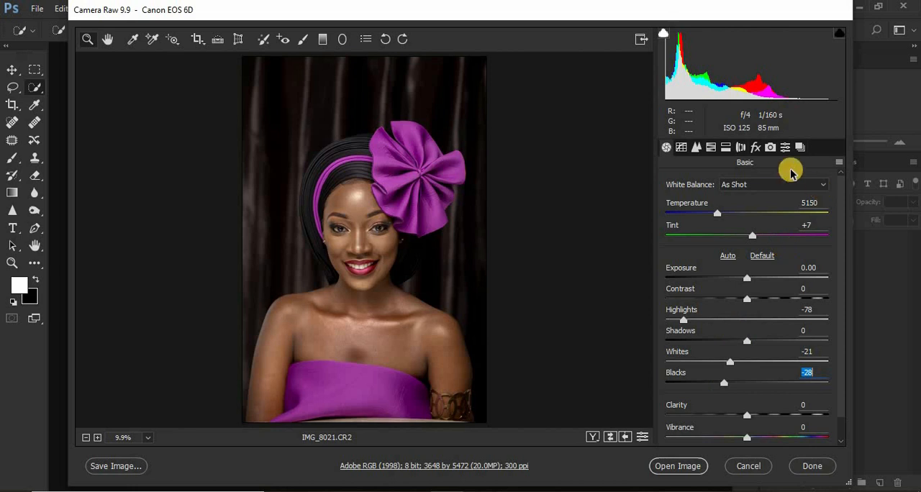
Change the camera calibration profile to Camera Landscape.
{"action": "left_click", "coordinate": [769, 148]}
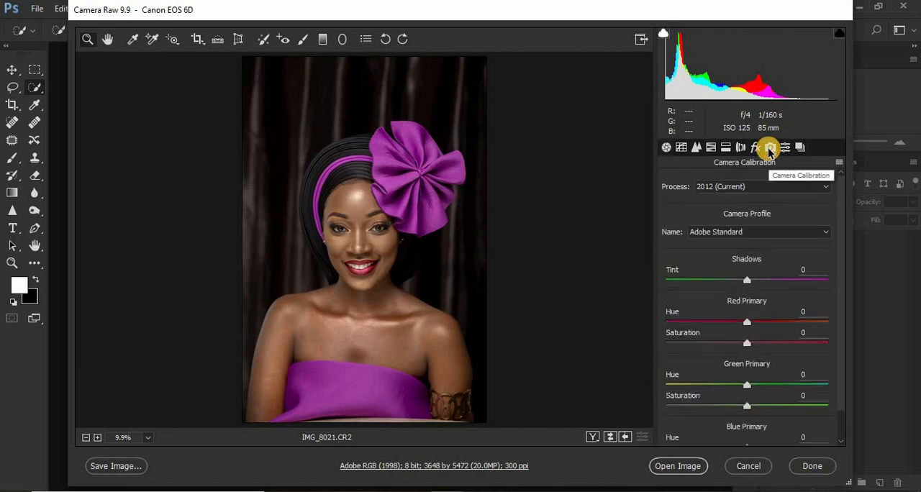
{"action": "left_click", "coordinate": [742, 233]}
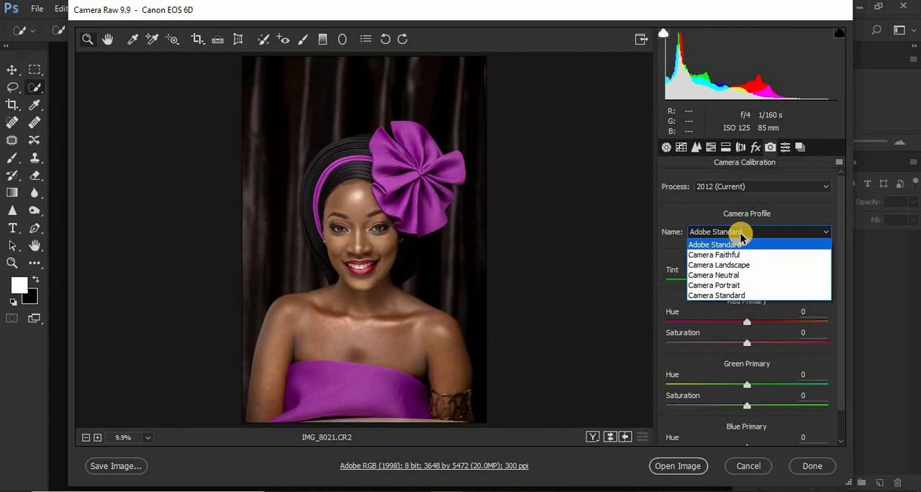
{"action": "left_click", "coordinate": [737, 265]}
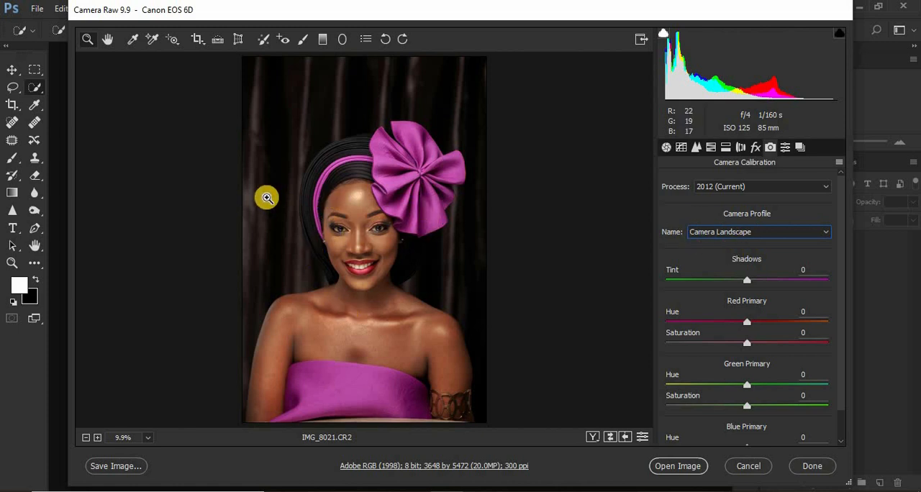
Set Shadows to +30, Contrast to +7 and Exposure to +0.15, and open the adjusted raw photo for editing.
{"action": "left_click", "coordinate": [663, 148]}
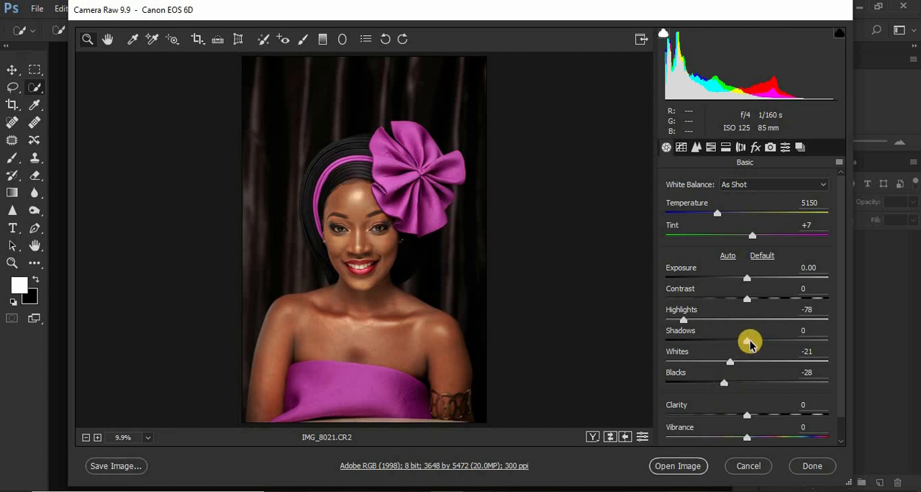
{"action": "left_click_drag", "start_coordinate": [749, 345], "coordinate": [775, 342]}
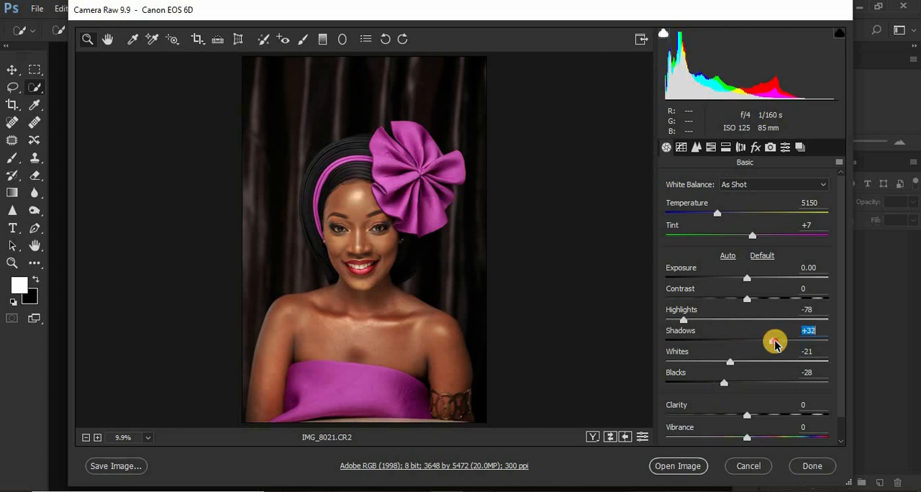
{"action": "left_click_drag", "start_coordinate": [776, 343], "coordinate": [774, 343]}
{"action": "left_click_drag", "start_coordinate": [748, 304], "coordinate": [753, 302]}
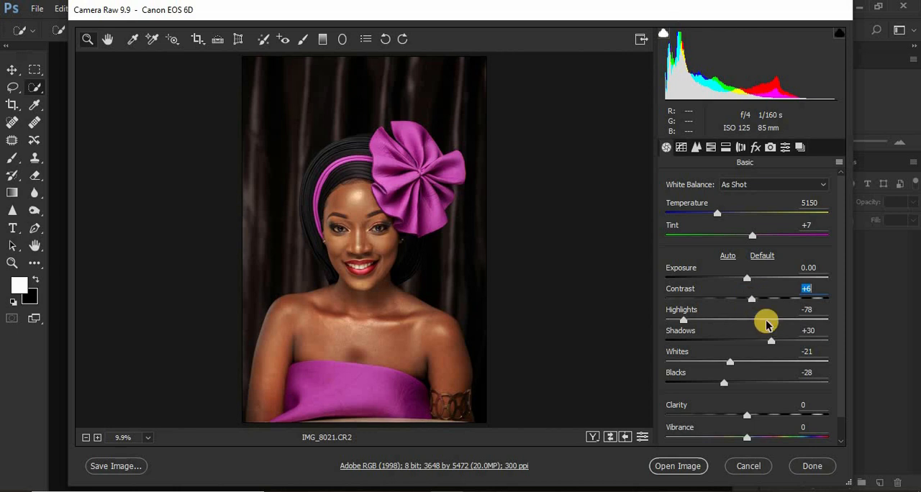
{"action": "left_click_drag", "start_coordinate": [753, 302], "coordinate": [751, 281]}
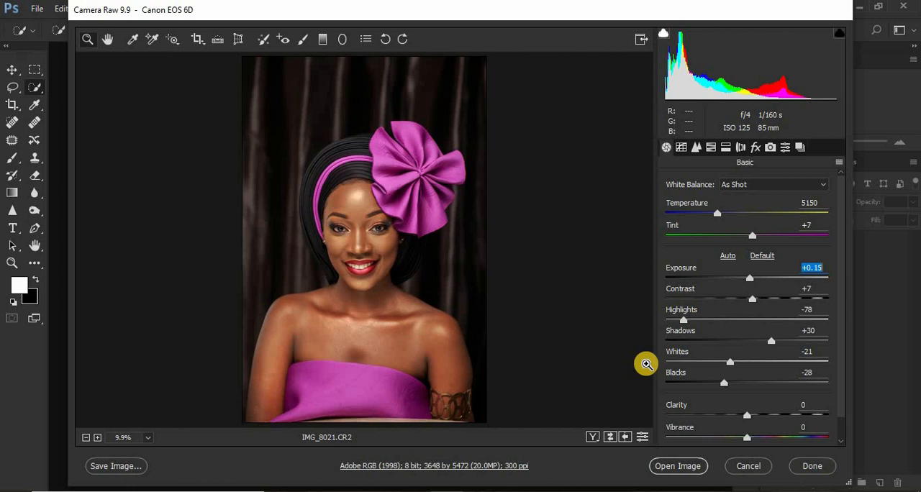
{"action": "left_click", "coordinate": [677, 466]}
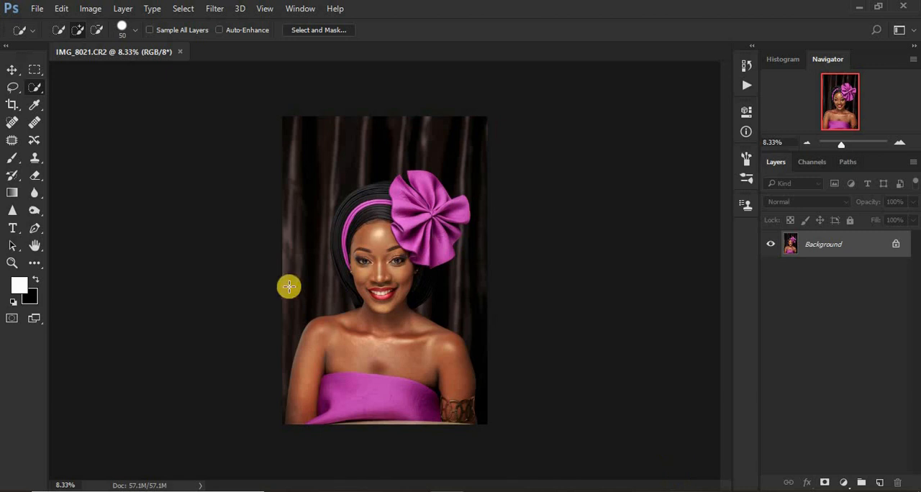
Crop the portrait to a 4 : 5 (8 : 10) ratio, about 29.3 by 36.6 cm, framing the headdress down to the chest.
{"action": "left_click", "coordinate": [13, 105]}
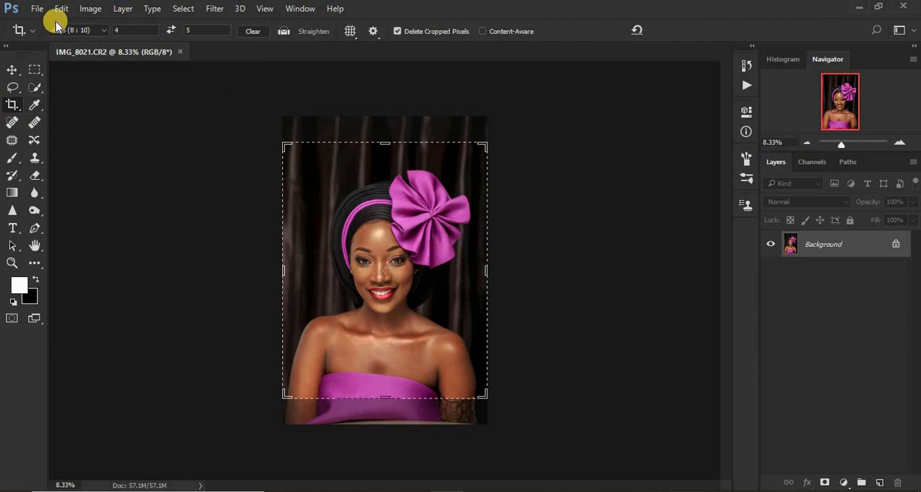
{"action": "left_click", "coordinate": [99, 31]}
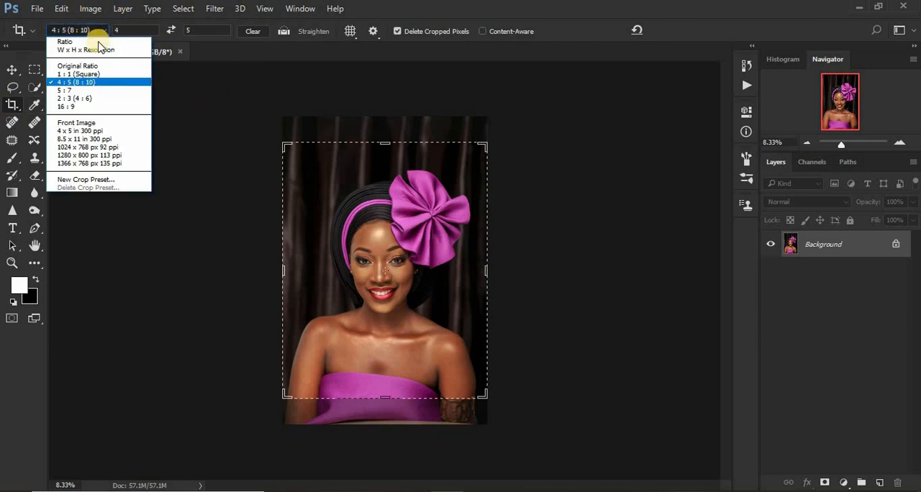
{"action": "left_click", "coordinate": [86, 82]}
{"action": "left_click", "coordinate": [441, 228]}
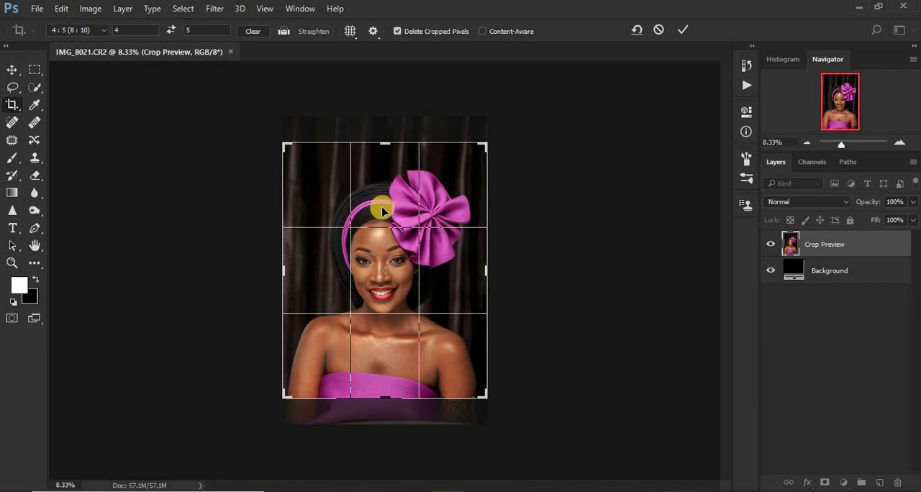
{"action": "left_click_drag", "start_coordinate": [381, 210], "coordinate": [380, 202]}
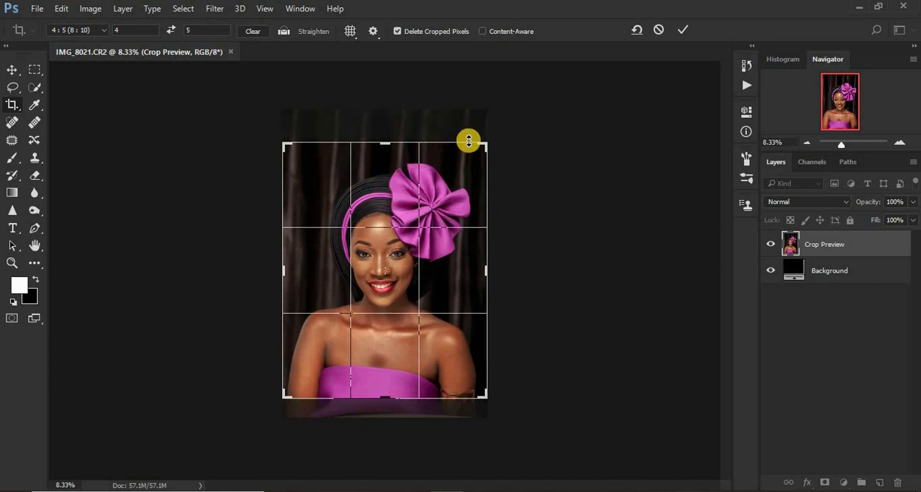
{"action": "left_click_drag", "start_coordinate": [468, 144], "coordinate": [466, 148]}
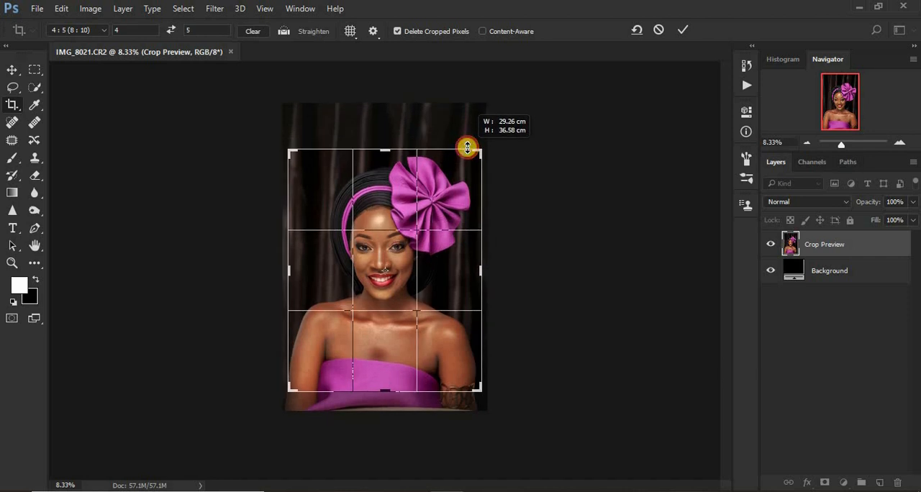
{"action": "left_click_drag", "start_coordinate": [467, 148], "coordinate": [467, 148]}
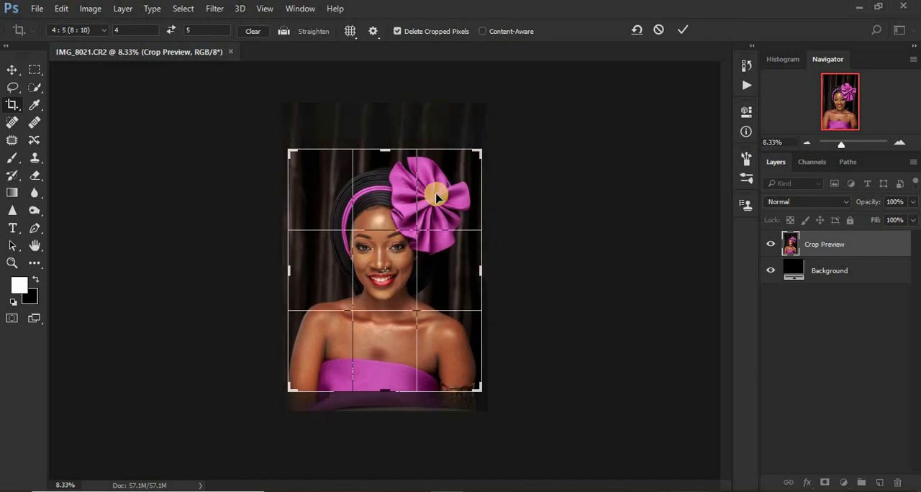
{"action": "key", "text": "Return"}
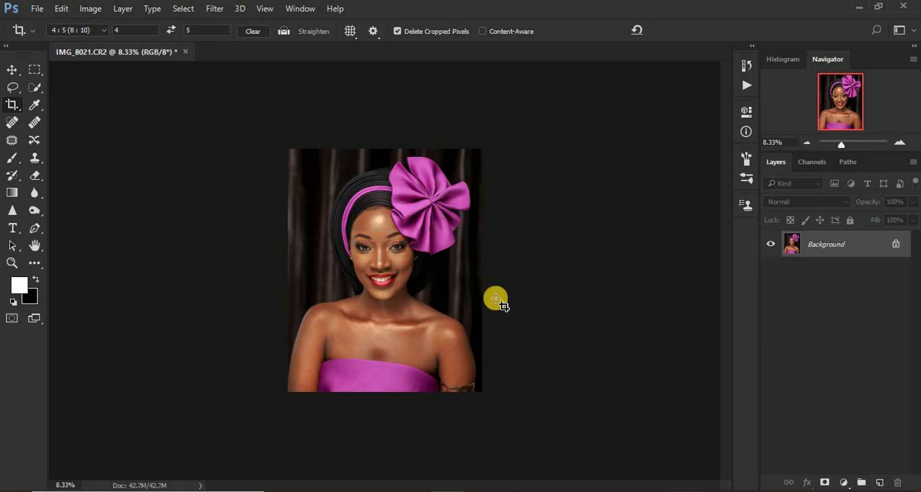
Duplicate the cropped Background layer.
{"action": "key", "text": "ctrl+plus"}
{"action": "key", "text": "ctrl+plus"}
{"action": "key", "text": "ctrl+plus"}
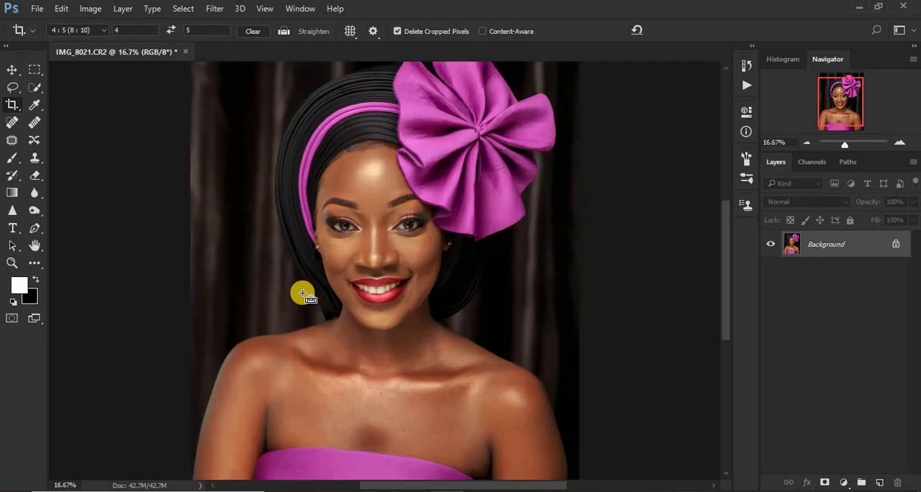
{"action": "key", "text": "ctrl+minus"}
{"action": "key", "text": "ctrl+j"}
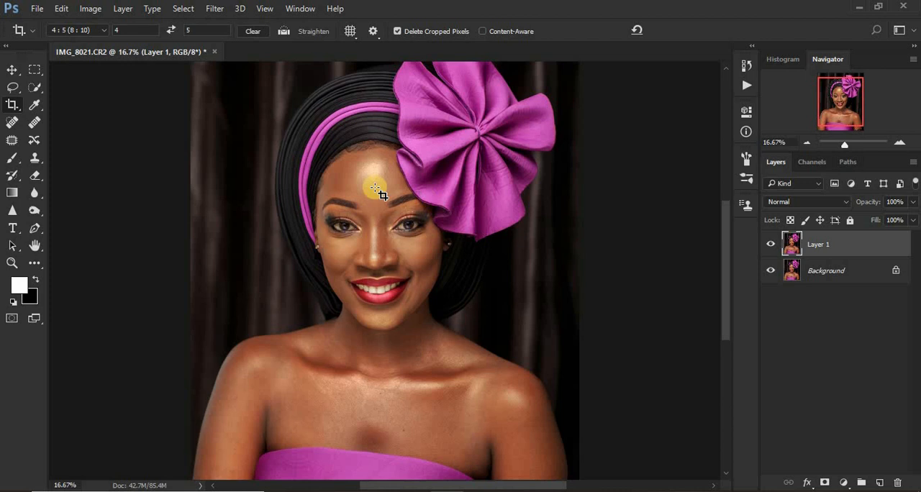
Heal the blemishes on the cheek at the image's right with the Spot Healing Brush at size 15 in Content-Aware mode.
{"action": "left_click", "coordinate": [6, 124]}
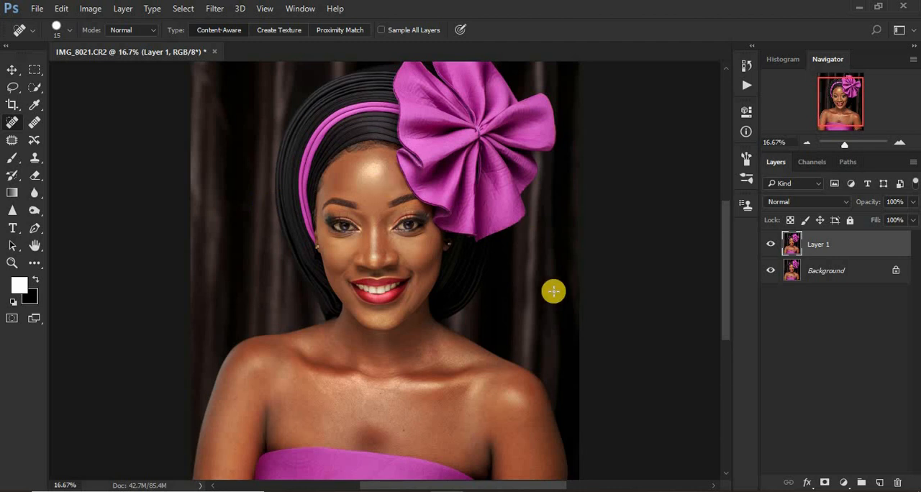
{"action": "key", "text": "ctrl+plus"}
{"action": "key", "text": "ctrl+plus"}
{"action": "key", "text": "ctrl+plus"}
{"action": "key", "text": "ctrl+plus"}
{"action": "key", "text": "ctrl+plus"}
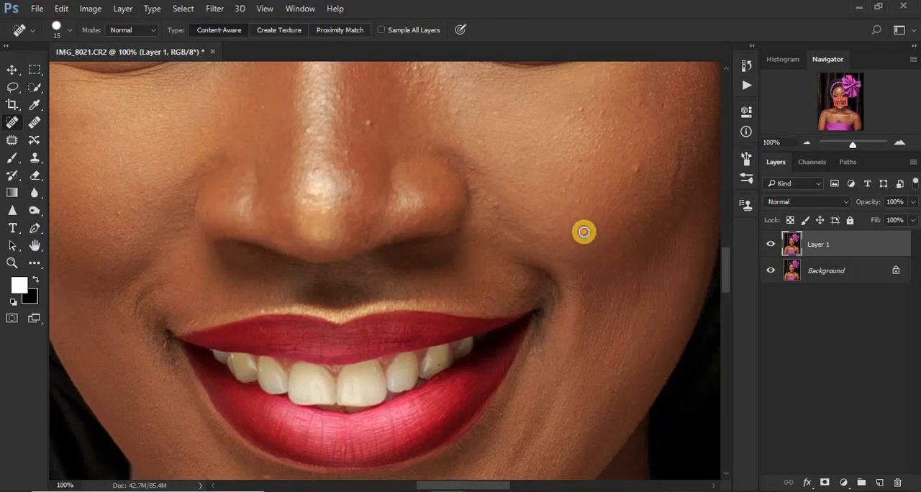
{"action": "left_click", "coordinate": [635, 168]}
{"action": "mouse_move", "coordinate": [682, 150]}
{"action": "left_mouse_down"}
{"action": "mouse_move", "coordinate": [672, 196]}
{"action": "mouse_move", "coordinate": [706, 198]}
{"action": "mouse_move", "coordinate": [641, 159]}
{"action": "left_mouse_up"}
{"action": "left_click", "coordinate": [672, 197]}
{"action": "left_click", "coordinate": [702, 192]}
{"action": "left_click", "coordinate": [642, 97]}
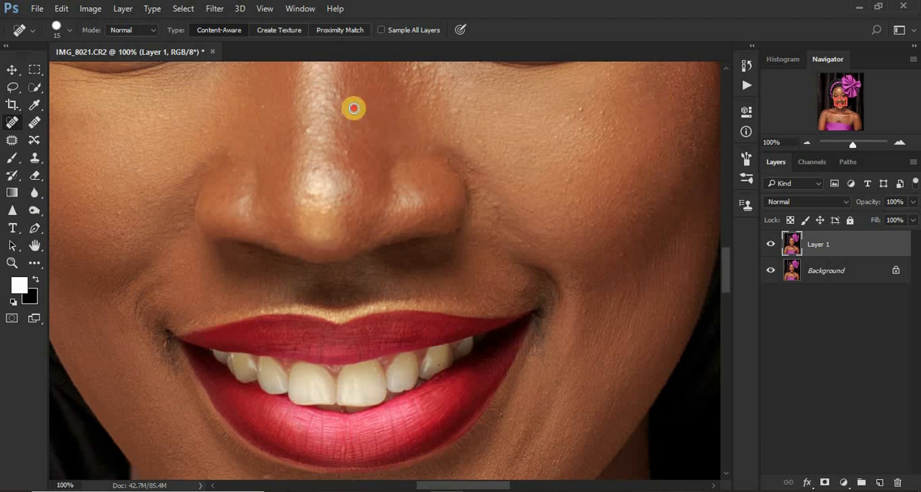
Heal the small spots on the side of the nose and the upper part of the right-hand cheek.
{"action": "left_click", "coordinate": [345, 158]}
{"action": "left_click", "coordinate": [455, 107]}
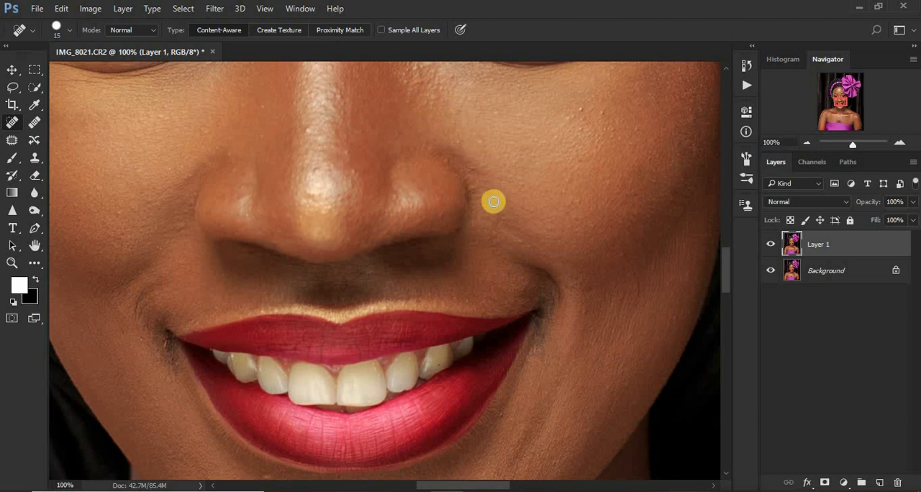
{"action": "left_click", "coordinate": [604, 109]}
{"action": "left_click", "coordinate": [567, 120]}
{"action": "left_click", "coordinate": [612, 126]}
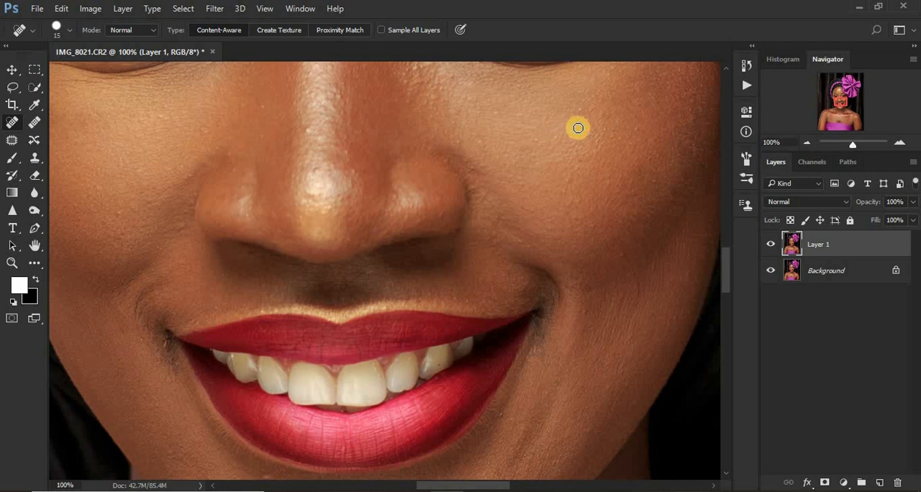
Heal the remaining spots along the nose bridge, on the left-hand cheek and on the lower right-hand cheek.
{"action": "left_click", "coordinate": [310, 130]}
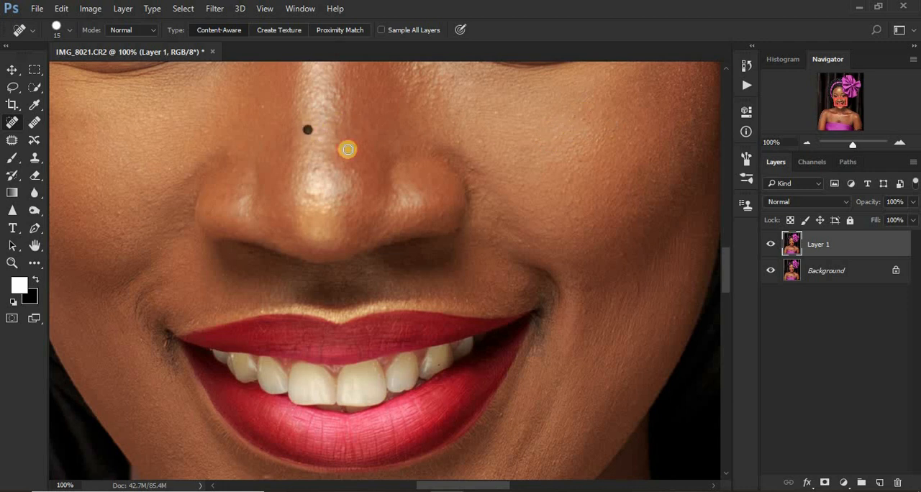
{"action": "left_click", "coordinate": [349, 149]}
{"action": "left_click", "coordinate": [315, 168]}
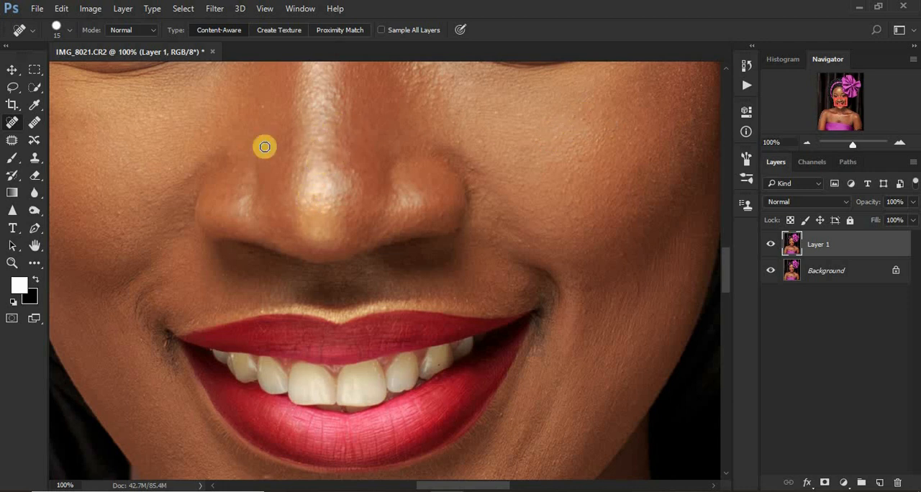
{"action": "left_click", "coordinate": [156, 115]}
{"action": "left_click", "coordinate": [284, 103]}
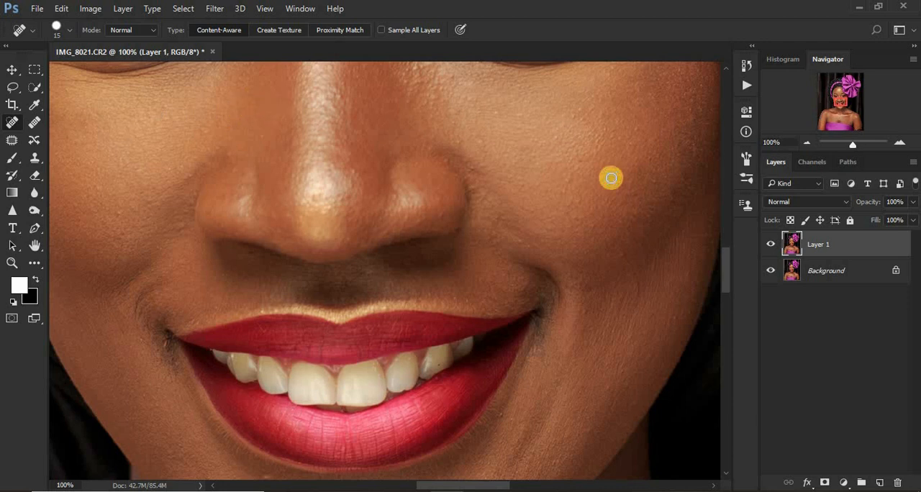
{"action": "left_click", "coordinate": [453, 75]}
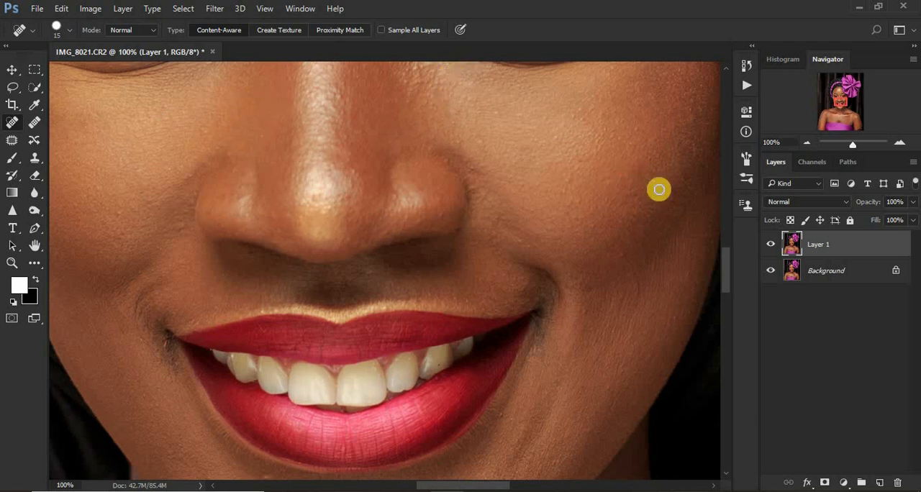
{"action": "left_click", "coordinate": [620, 255]}
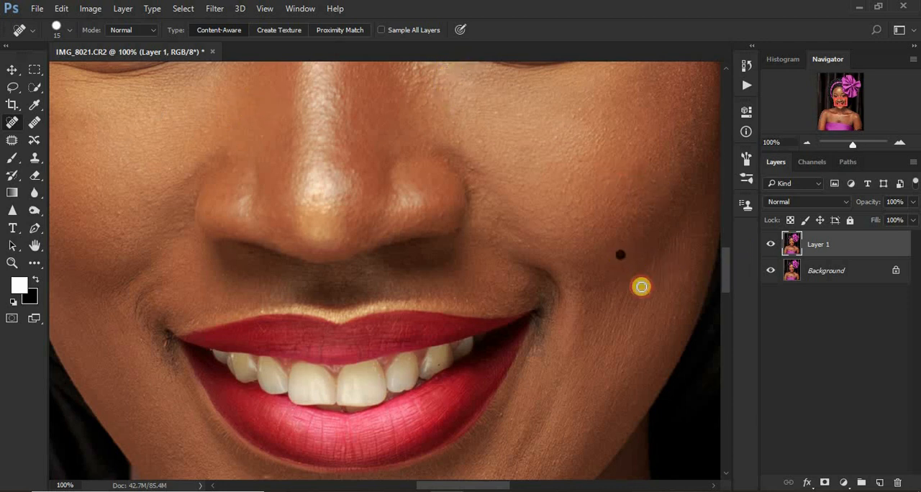
{"action": "left_click", "coordinate": [640, 291]}
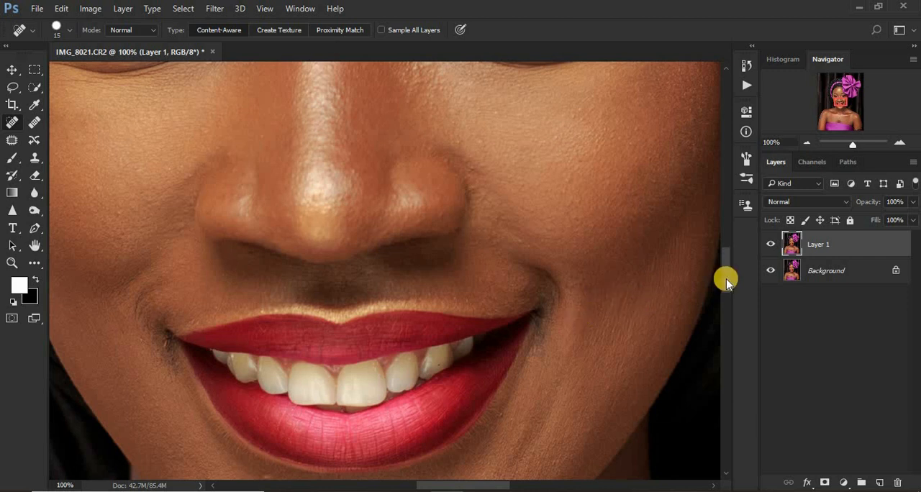
Heal the spots beside the nose bridge and on the right-hand upper eyelid up to the eyebrow.
{"action": "left_click_drag", "start_coordinate": [725, 275], "coordinate": [726, 254]}
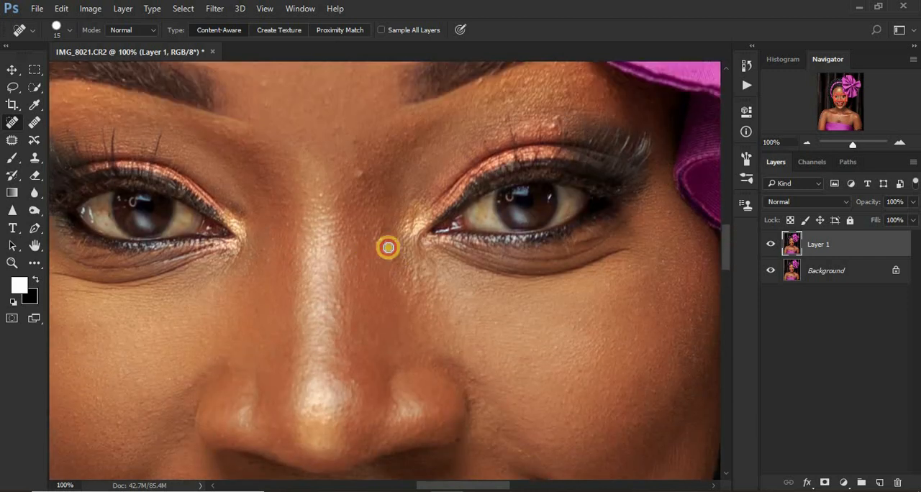
{"action": "left_click", "coordinate": [383, 242]}
{"action": "left_click", "coordinate": [373, 235]}
{"action": "left_click", "coordinate": [540, 114]}
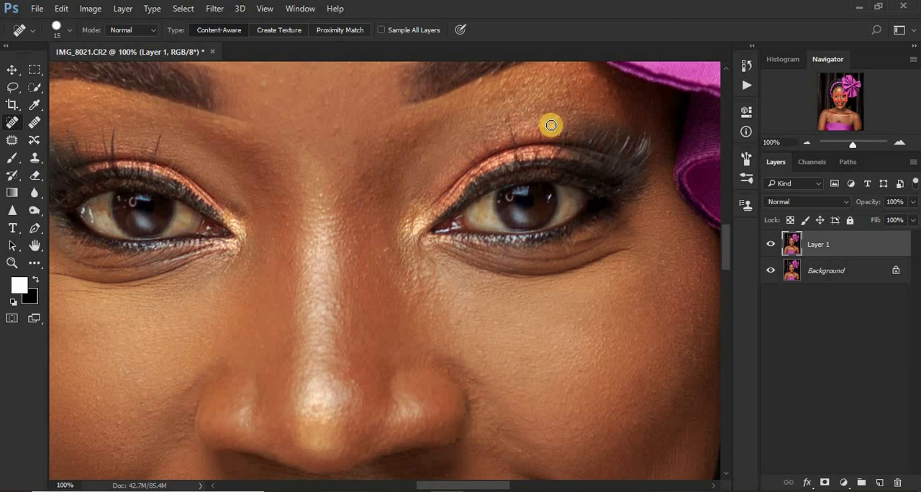
{"action": "left_click", "coordinate": [561, 81]}
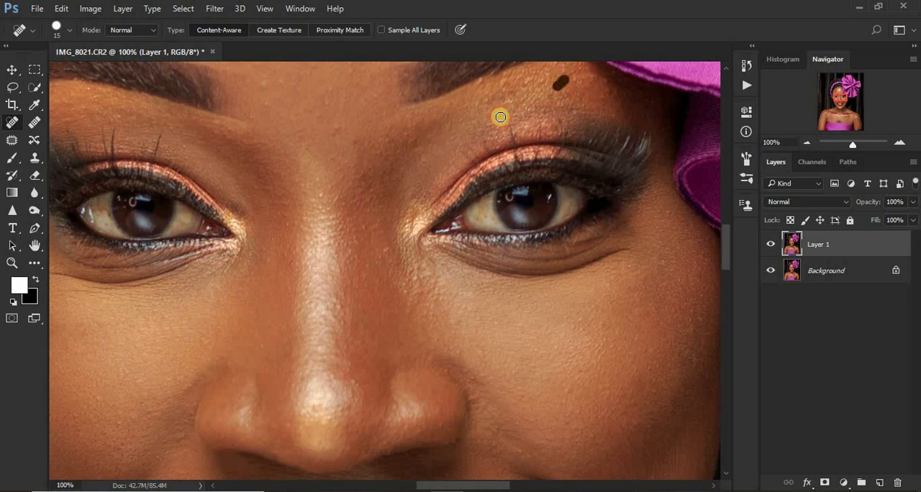
{"action": "left_click", "coordinate": [504, 117]}
{"action": "left_click", "coordinate": [480, 81]}
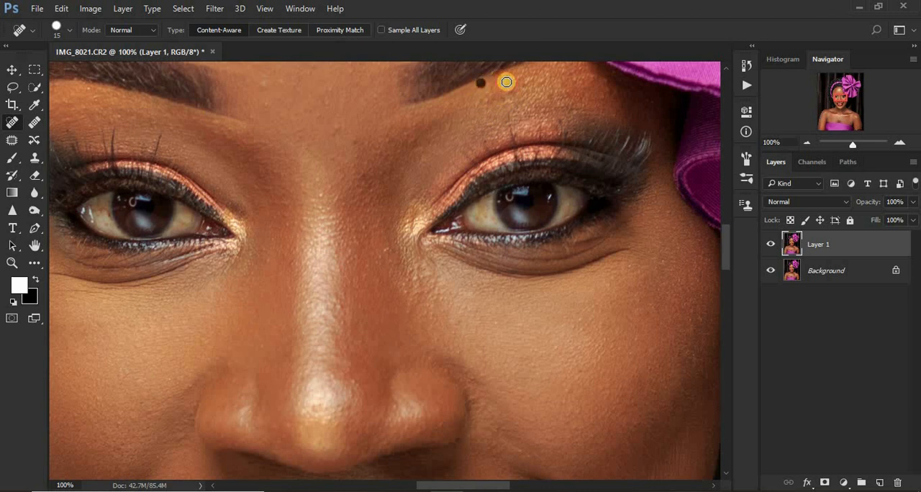
{"action": "left_click", "coordinate": [507, 80]}
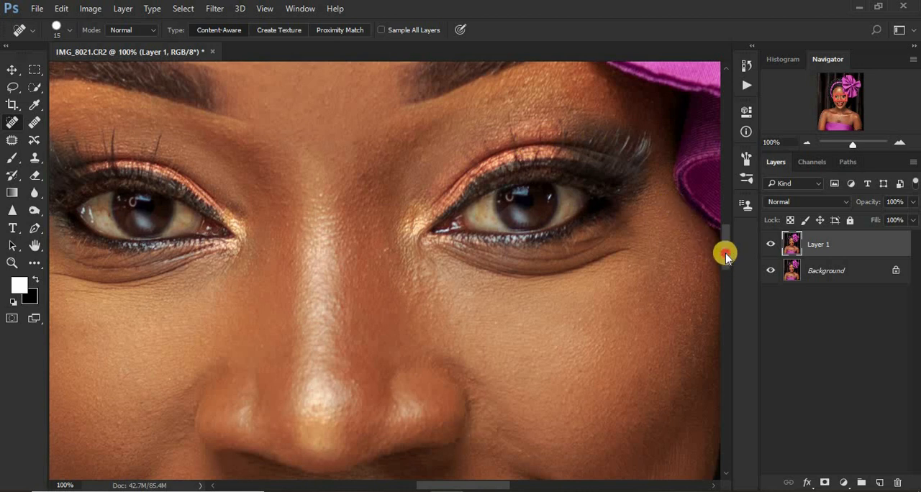
Heal the blemishes on the right-hand side of the forehead and at the inner end of the right-hand eyebrow.
{"action": "left_click_drag", "start_coordinate": [725, 255], "coordinate": [727, 220]}
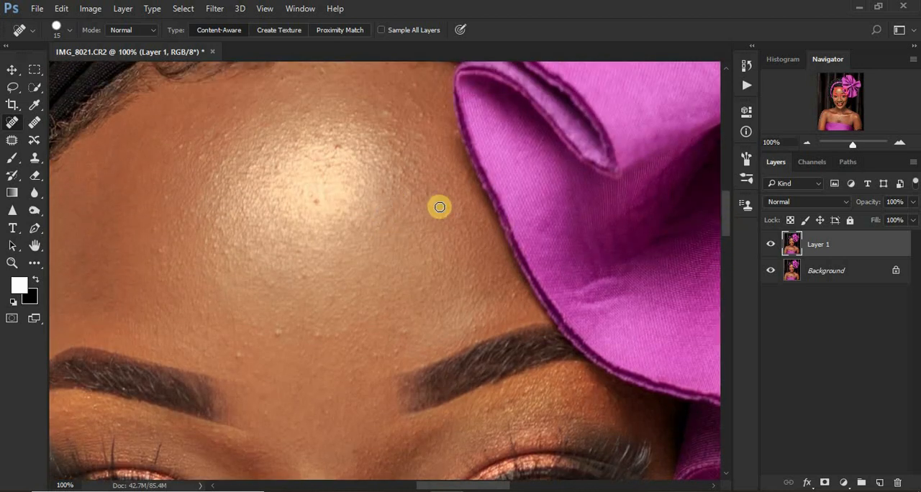
{"action": "left_click", "coordinate": [443, 208]}
{"action": "left_click_drag", "start_coordinate": [494, 271], "coordinate": [508, 278]}
{"action": "left_click", "coordinate": [511, 294]}
{"action": "left_click", "coordinate": [393, 341]}
{"action": "left_click", "coordinate": [401, 353]}
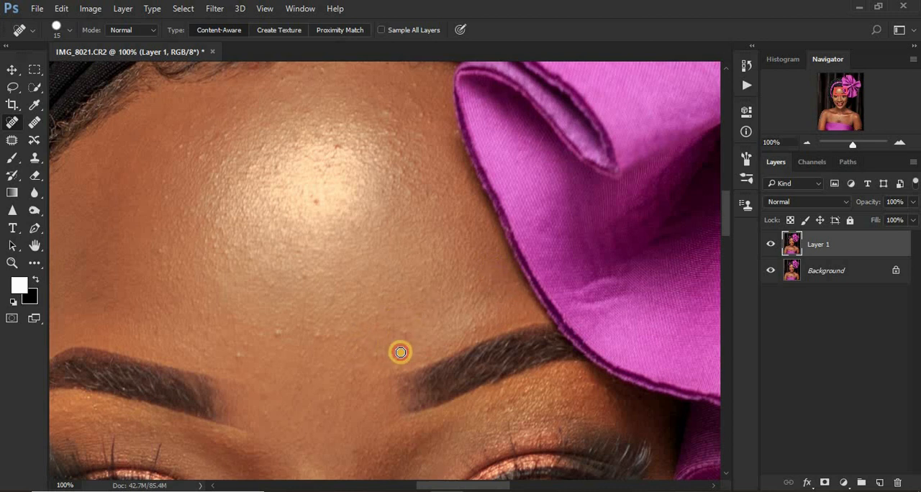
{"action": "left_click", "coordinate": [391, 354]}
Heal the spots on the lower middle and left-hand side of the forehead and in its bright highlight.
{"action": "left_click", "coordinate": [279, 328]}
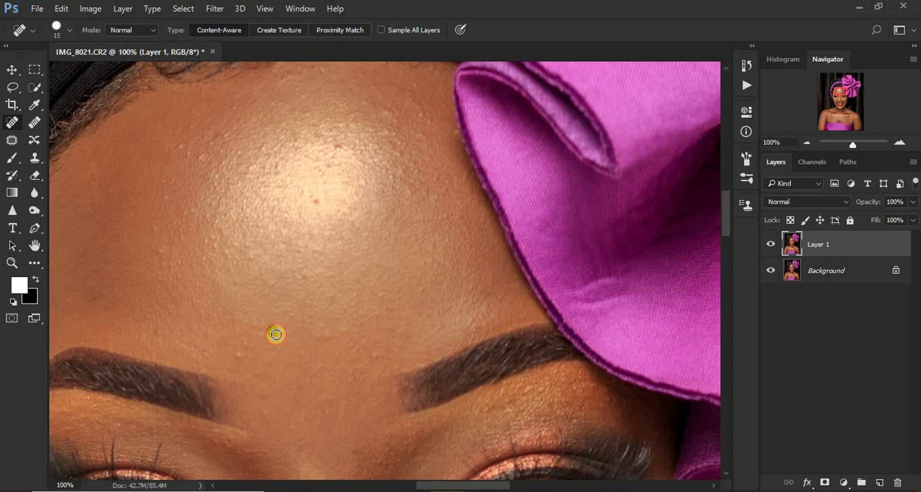
{"action": "left_click", "coordinate": [240, 351]}
{"action": "left_click", "coordinate": [160, 252]}
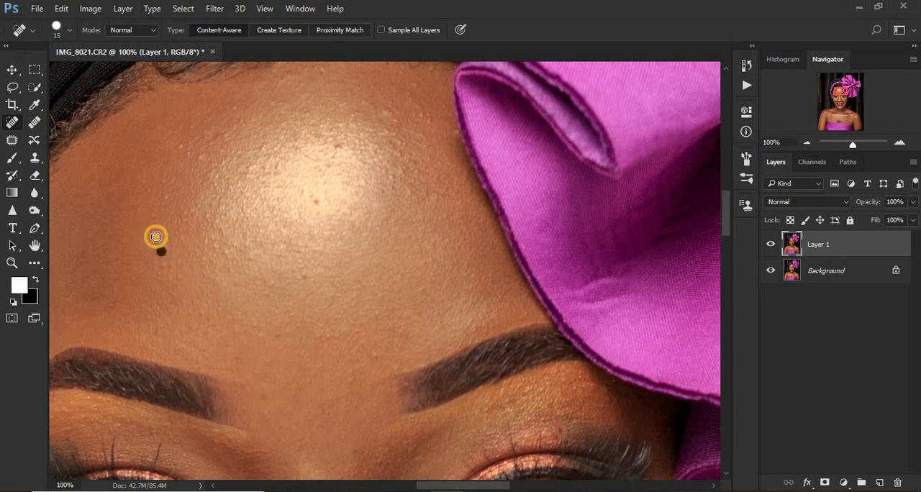
{"action": "left_click", "coordinate": [155, 229]}
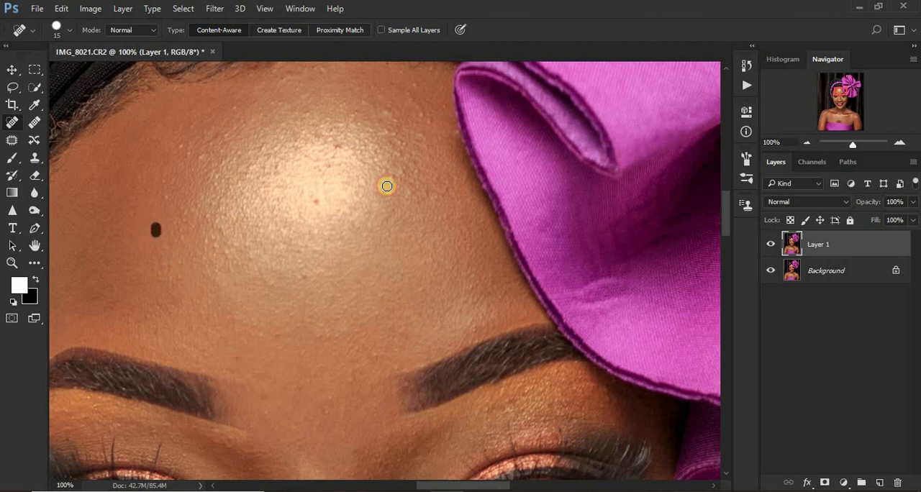
{"action": "left_click", "coordinate": [339, 147]}
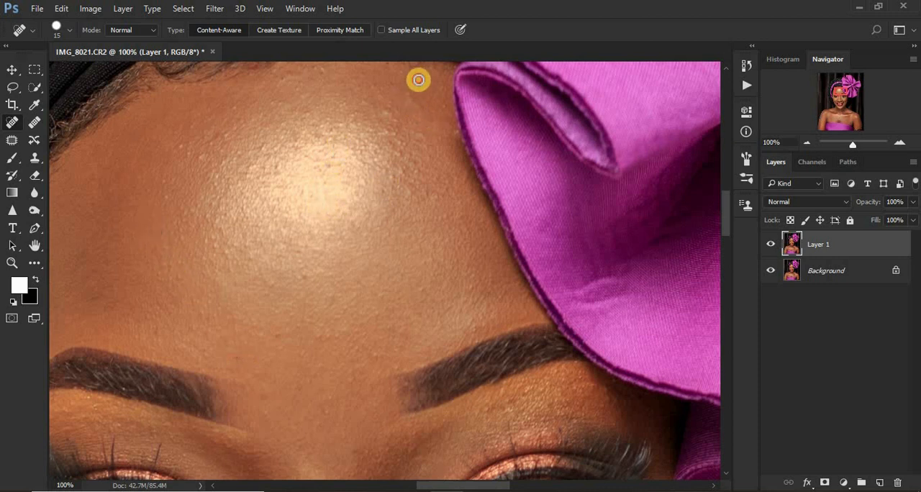
Heal the small bumps across the upper forehead, just below the hairline.
{"action": "left_click", "coordinate": [416, 88]}
{"action": "left_click", "coordinate": [415, 106]}
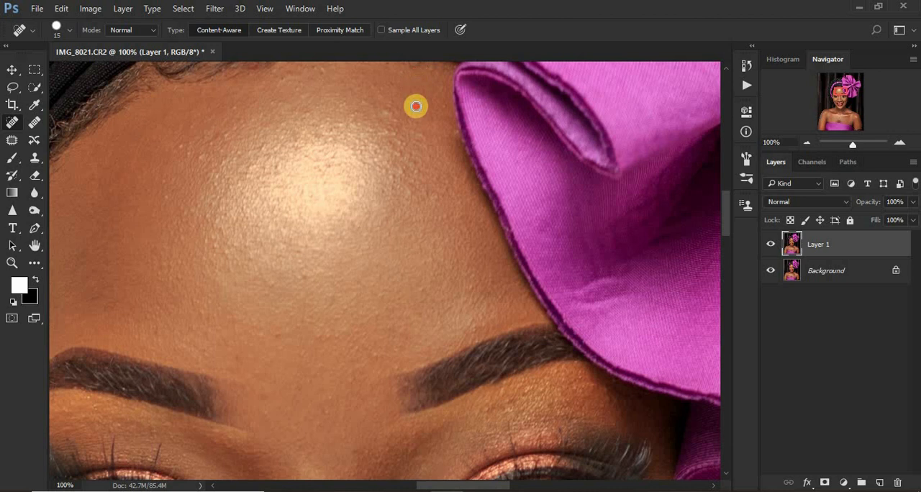
{"action": "left_click", "coordinate": [308, 114]}
{"action": "left_click", "coordinate": [296, 84]}
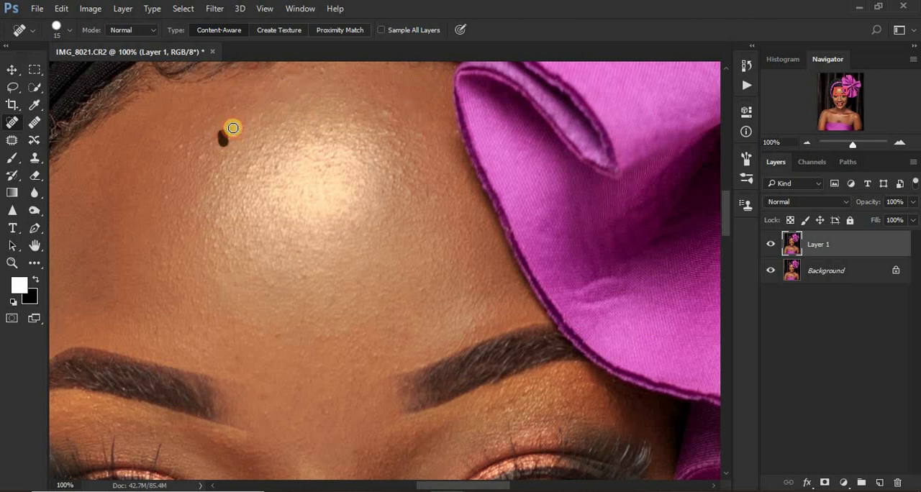
{"action": "left_click", "coordinate": [234, 128]}
{"action": "left_click", "coordinate": [364, 102]}
{"action": "left_click", "coordinate": [370, 89]}
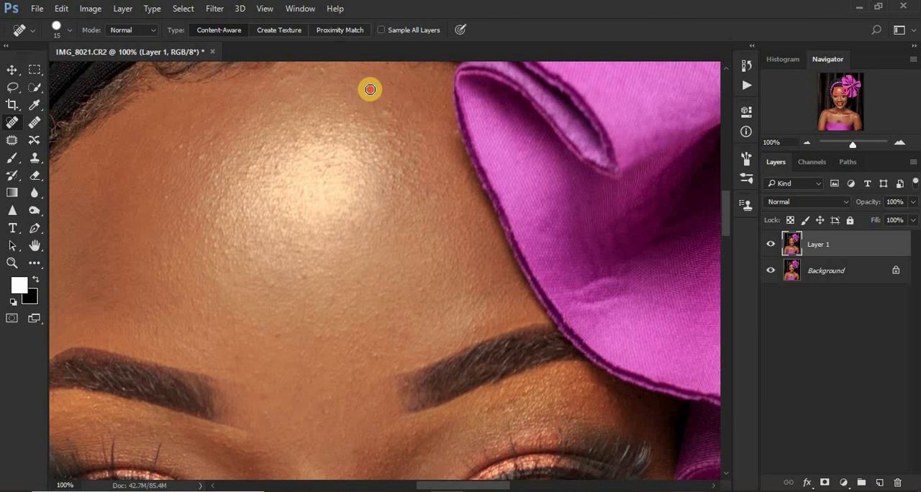
{"action": "left_click", "coordinate": [388, 112]}
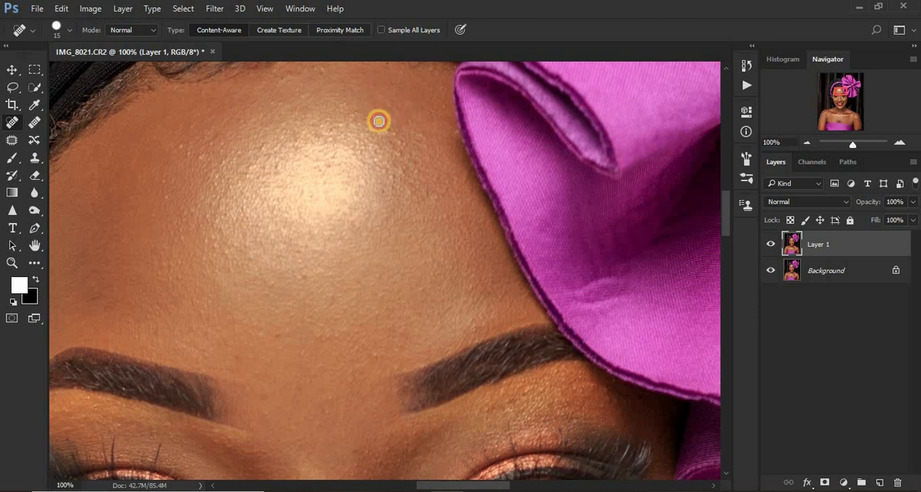
Heal the remaining bumps around the upper edge of the forehead highlight.
{"action": "left_click", "coordinate": [217, 130]}
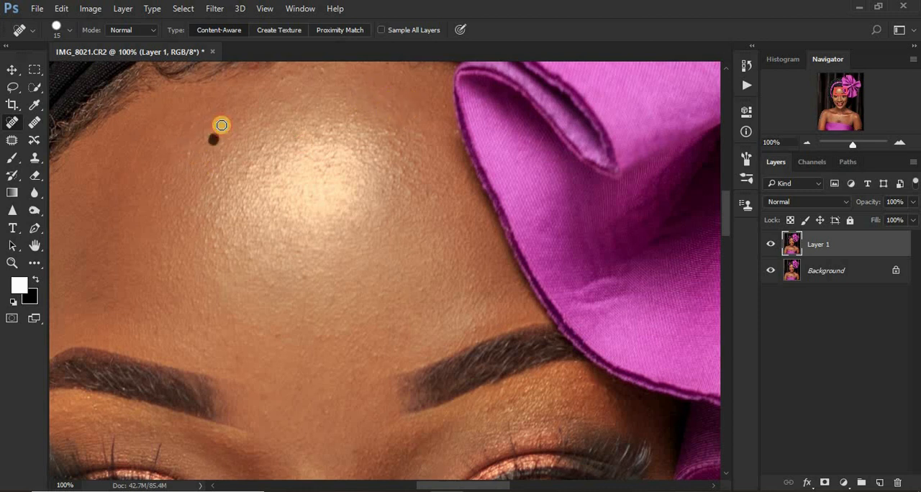
{"action": "left_click", "coordinate": [357, 120]}
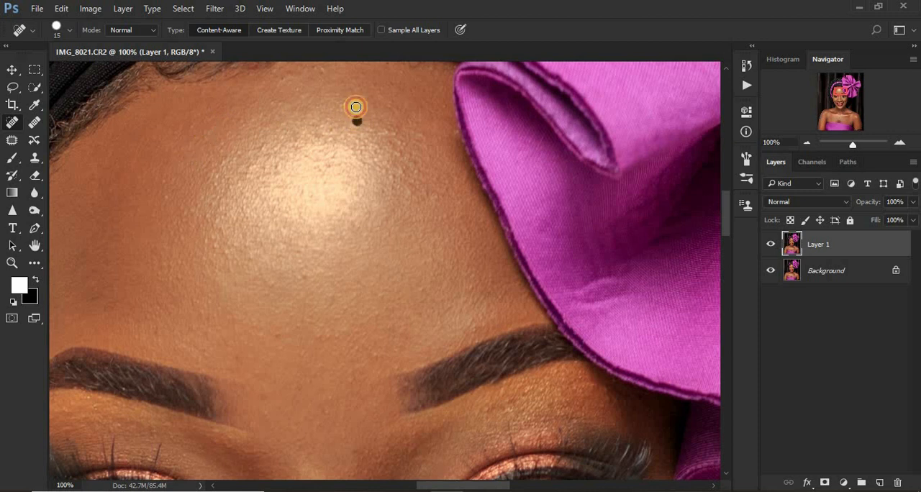
{"action": "left_click", "coordinate": [294, 148]}
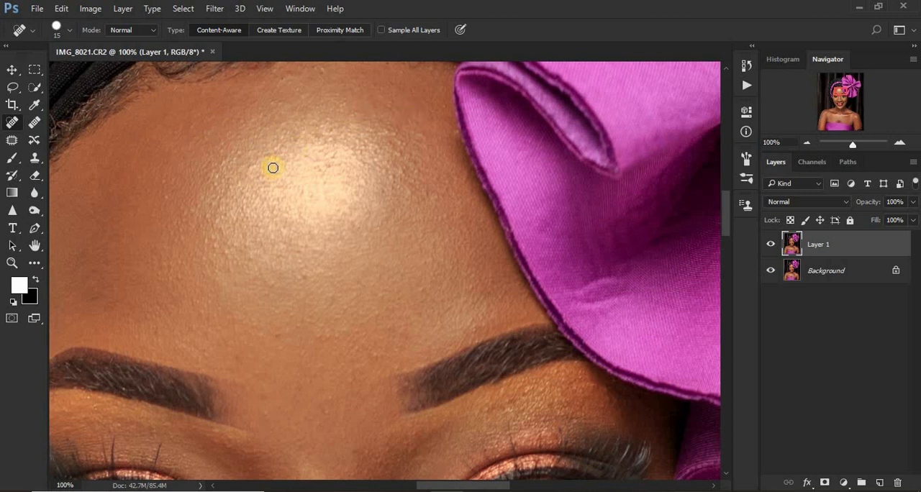
{"action": "left_click", "coordinate": [255, 166]}
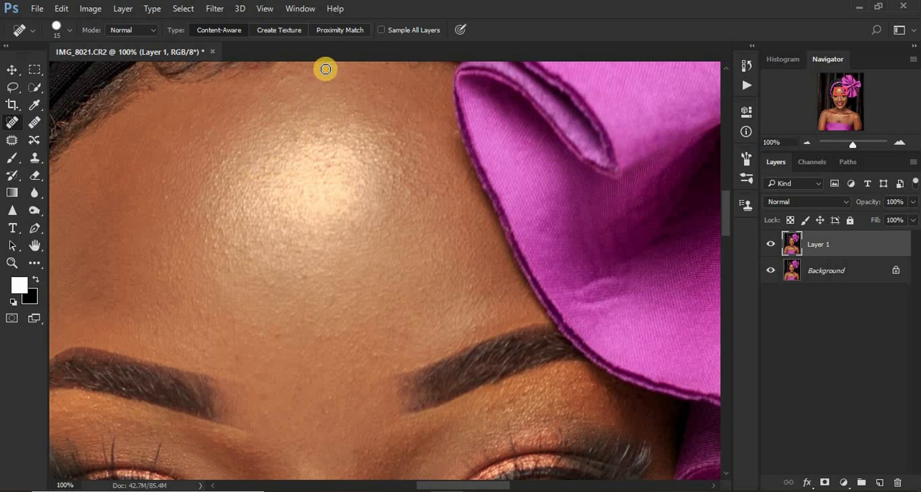
Heal the spots at the left-hand mouth corner, around the chin and along the right-hand jawline.
{"action": "key", "text": "ctrl+minus"}
{"action": "key", "text": "ctrl+minus"}
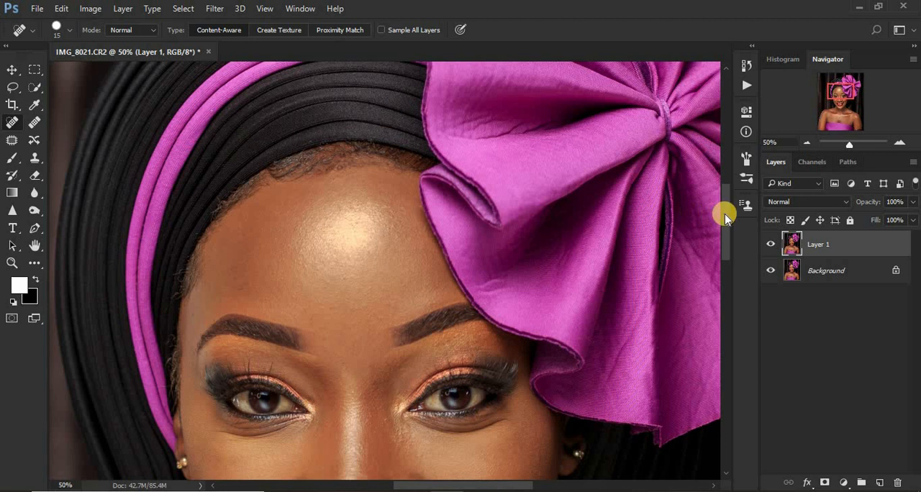
{"action": "left_click_drag", "start_coordinate": [725, 217], "coordinate": [721, 268]}
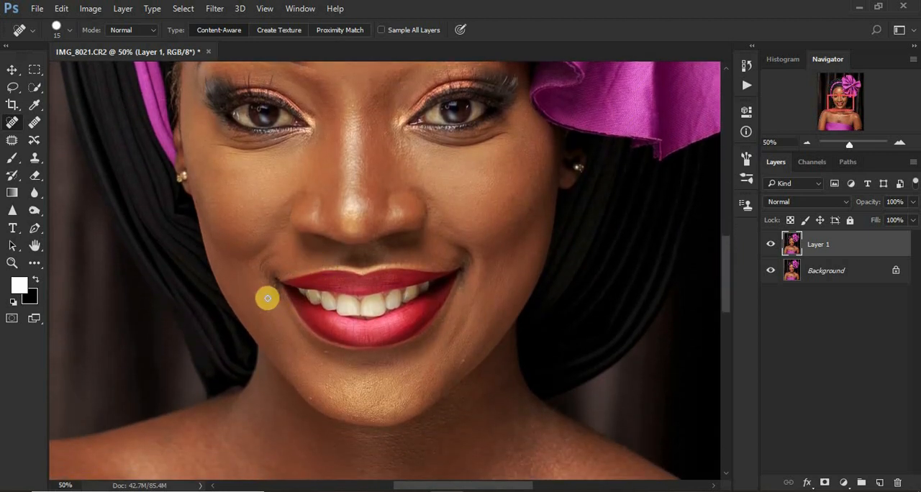
{"action": "left_click", "coordinate": [270, 273]}
{"action": "scroll", "coordinate": [725, 308], "scroll_direction": "down", "scroll_amount": 3}
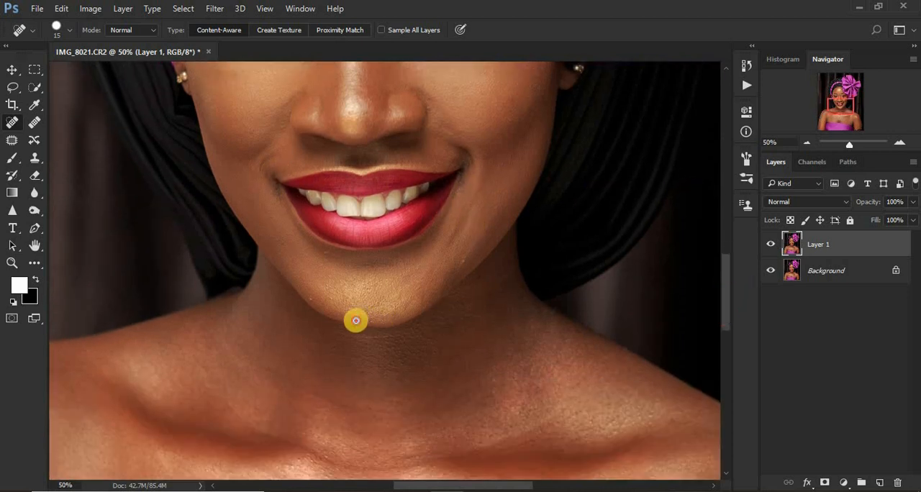
{"action": "left_click", "coordinate": [356, 320]}
{"action": "left_click", "coordinate": [391, 313]}
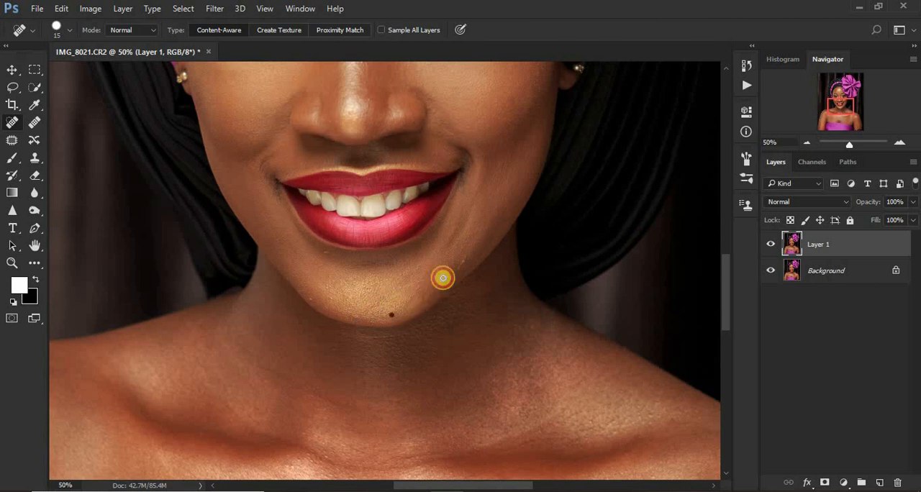
{"action": "left_click_drag", "start_coordinate": [461, 263], "coordinate": [471, 247]}
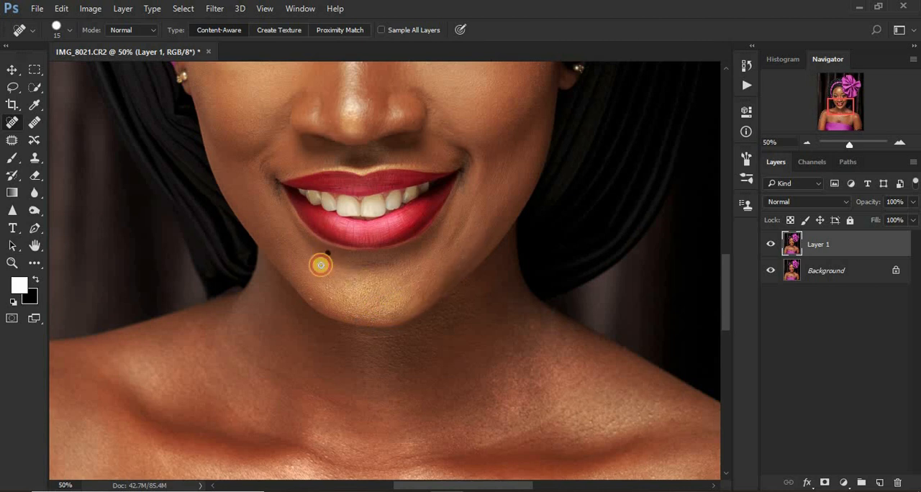
{"action": "left_click", "coordinate": [310, 300]}
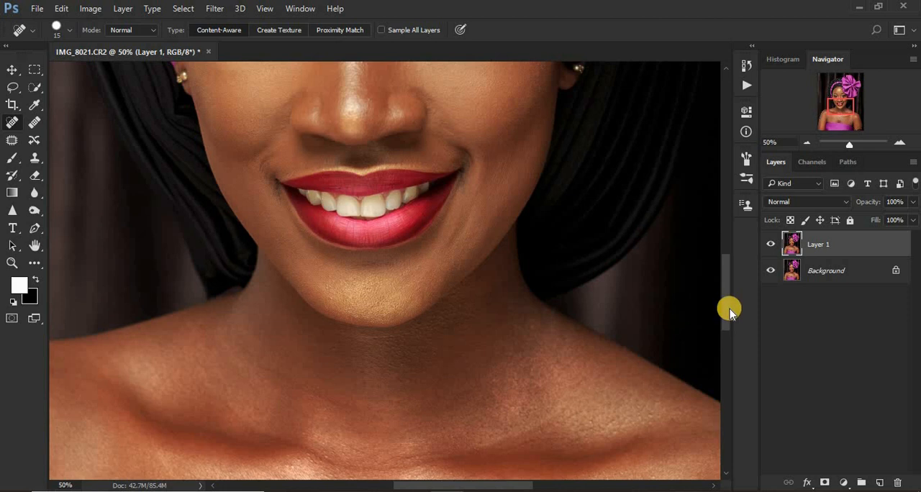
Enlarge the Spot Healing Brush to size 30 and heal spots near the right-hand armpit and on the upper chest.
{"action": "left_click_drag", "start_coordinate": [727, 308], "coordinate": [728, 340]}
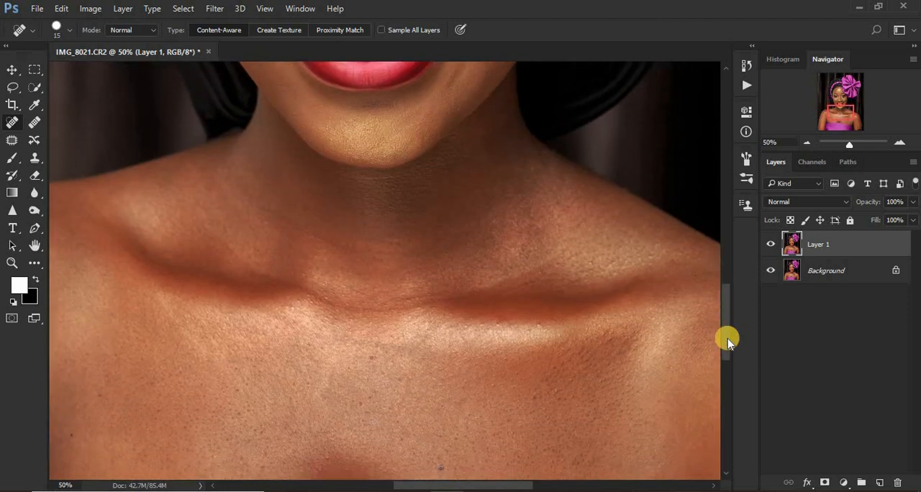
{"action": "key", "text": "ctrl+minus"}
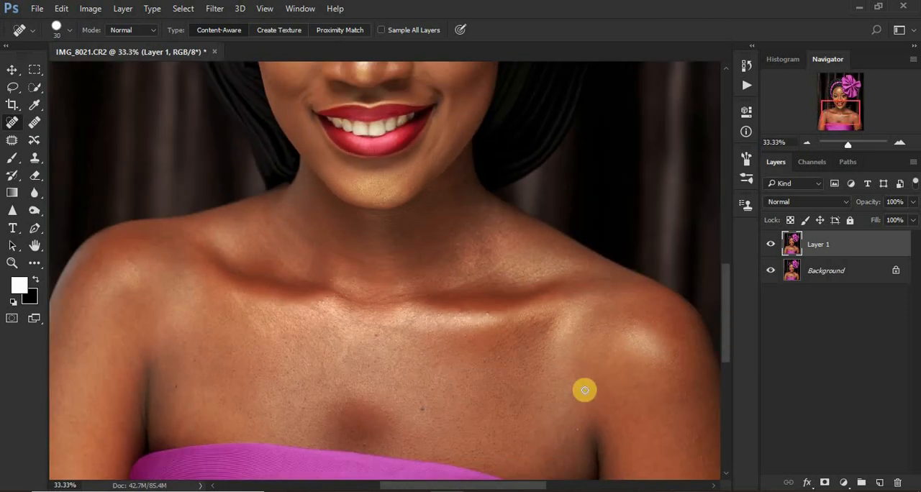
{"action": "left_click", "coordinate": [579, 432]}
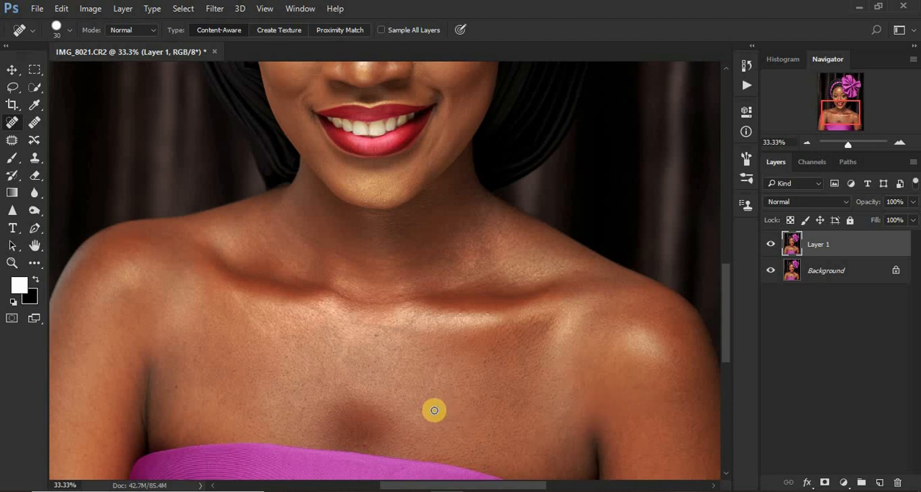
{"action": "left_click", "coordinate": [397, 325]}
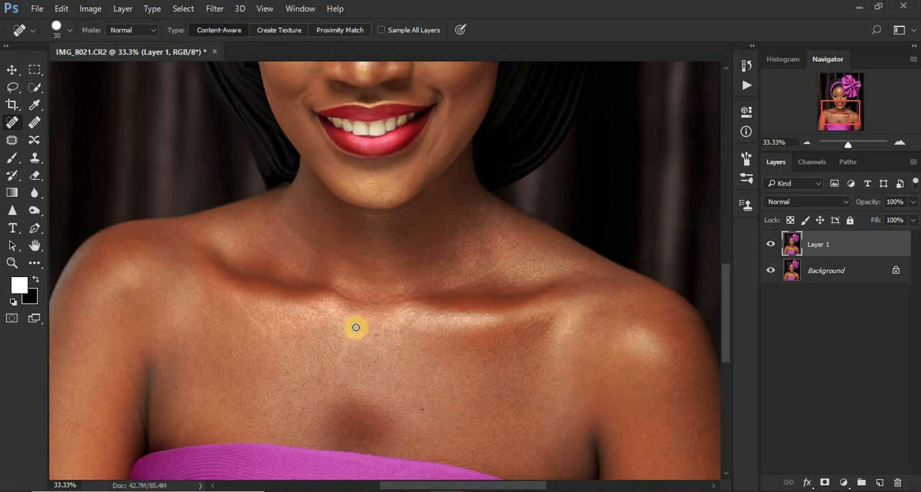
{"action": "left_click", "coordinate": [418, 323]}
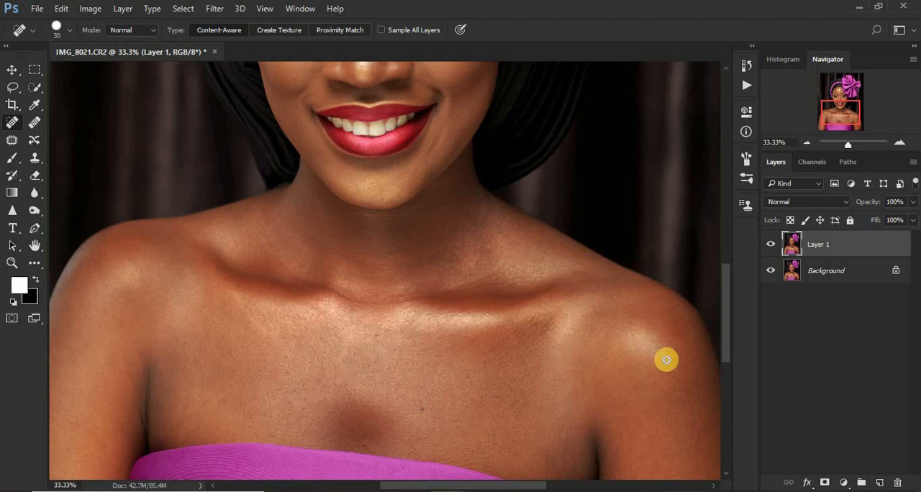
Merge the healed Layer 1 down into the Background layer.
{"action": "key", "text": "ctrl+minus"}
{"action": "key", "text": "ctrl+minus"}
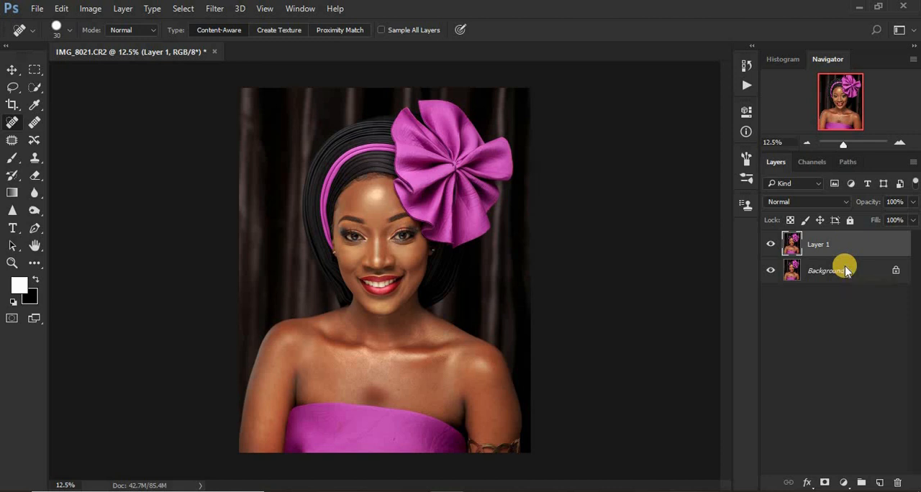
{"action": "key", "text": "ctrl+e"}
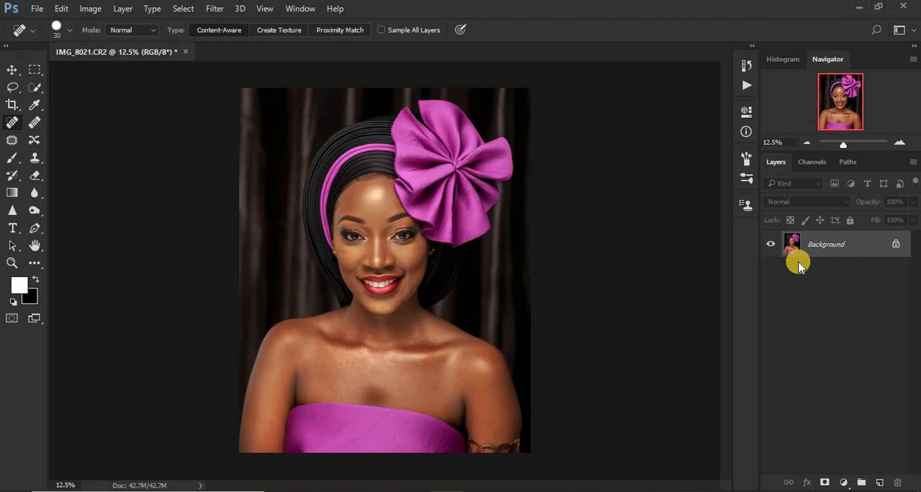
Duplicate the merged Background layer twice, and make and delete one extra copy of the top layer.
{"action": "key", "text": "ctrl+j"}
{"action": "key", "text": "ctrl+j"}
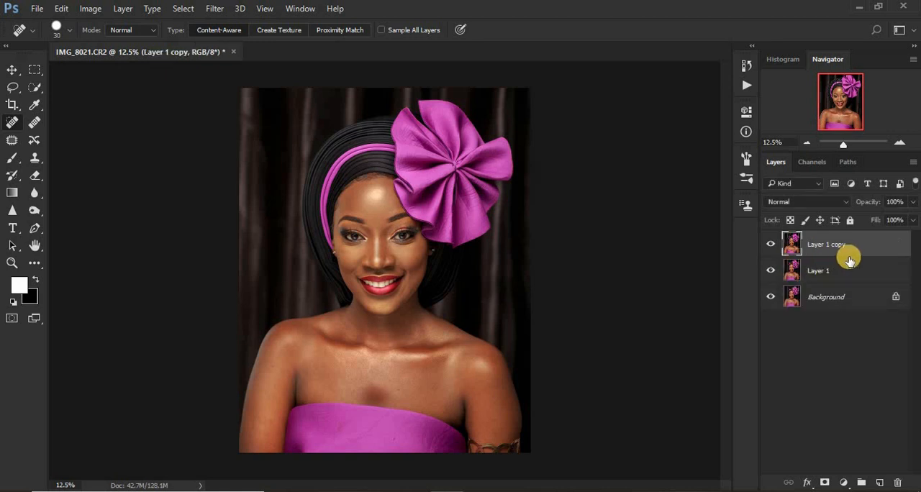
{"action": "left_click_drag", "start_coordinate": [841, 241], "coordinate": [880, 482]}
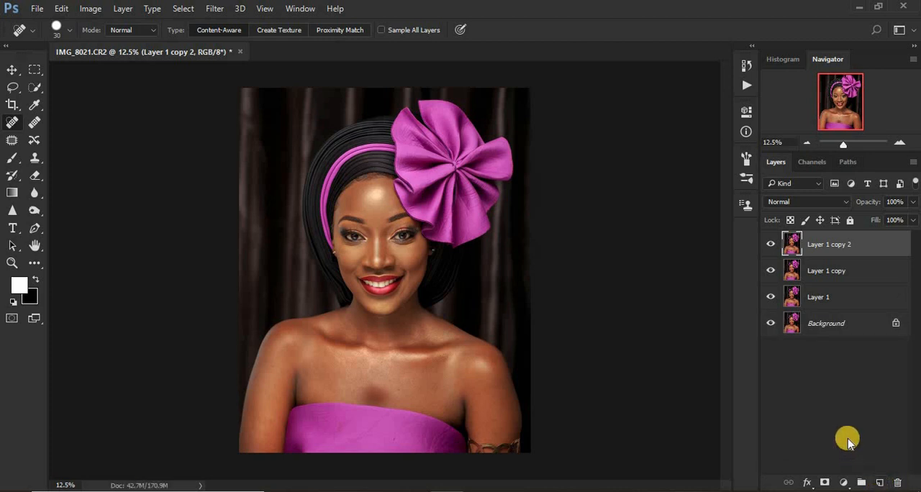
{"action": "key", "text": "Delete"}
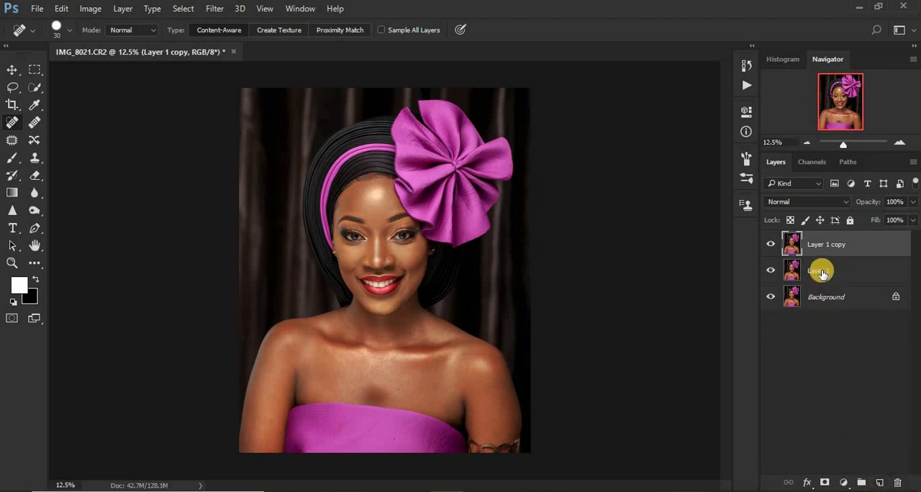
Rename the middle layer, Layer 1, as TEXTURE.
{"action": "double_click", "coordinate": [820, 270]}
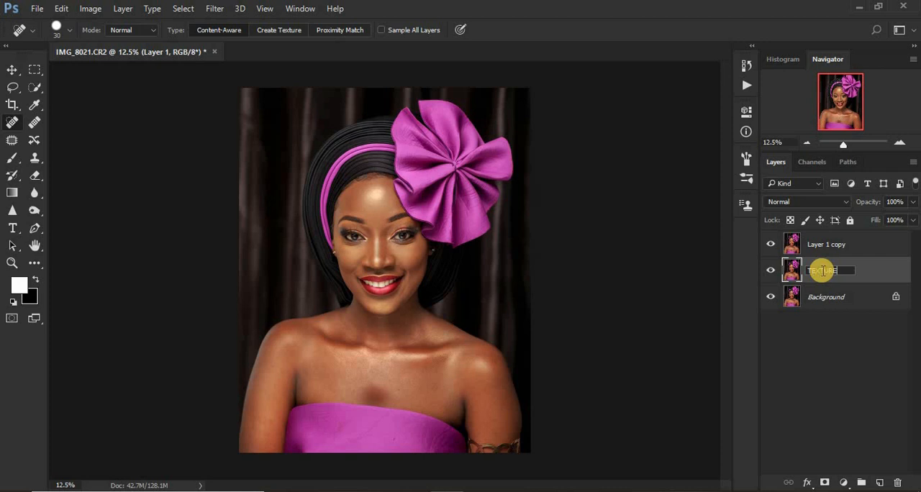
{"action": "left_click", "coordinate": [898, 248]}
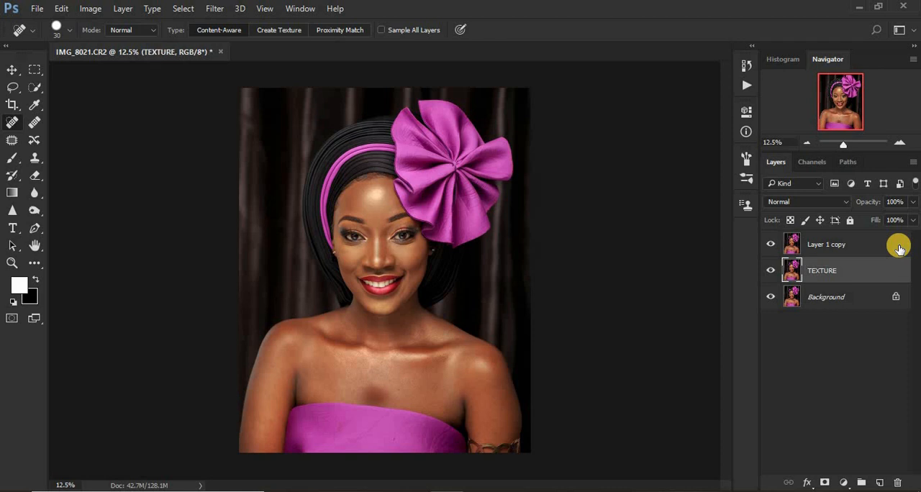
{"action": "double_click", "coordinate": [823, 244]}
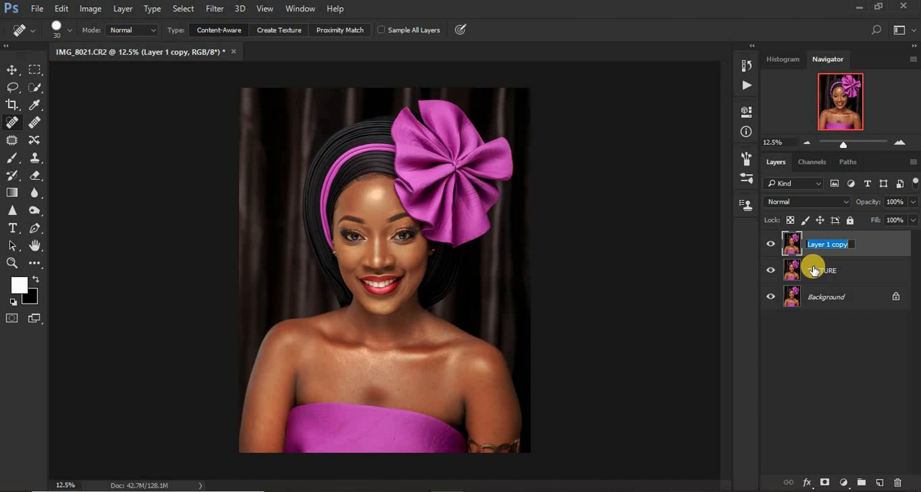
Rename the middle layer as COLOR and the topmost Layer 1 copy as TEXTTURE/HF.
{"action": "double_click", "coordinate": [814, 270]}
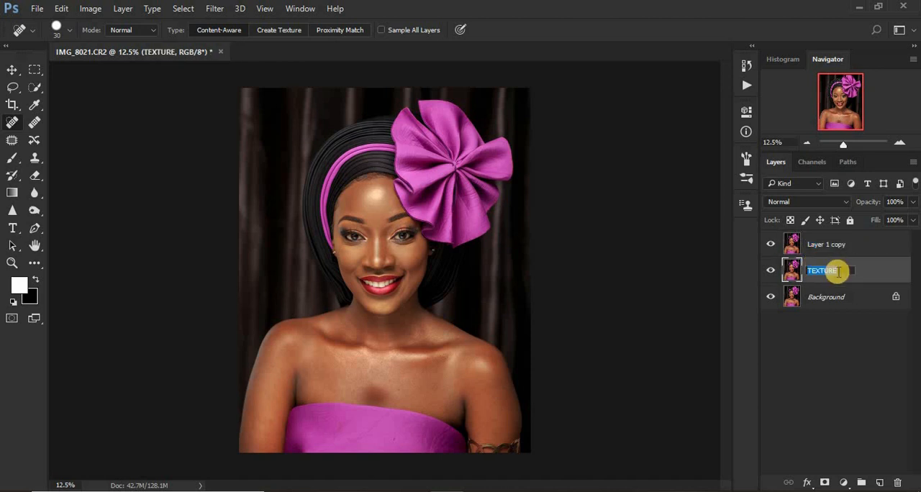
{"action": "type", "text": "COLOR"}
{"action": "double_click", "coordinate": [820, 245]}
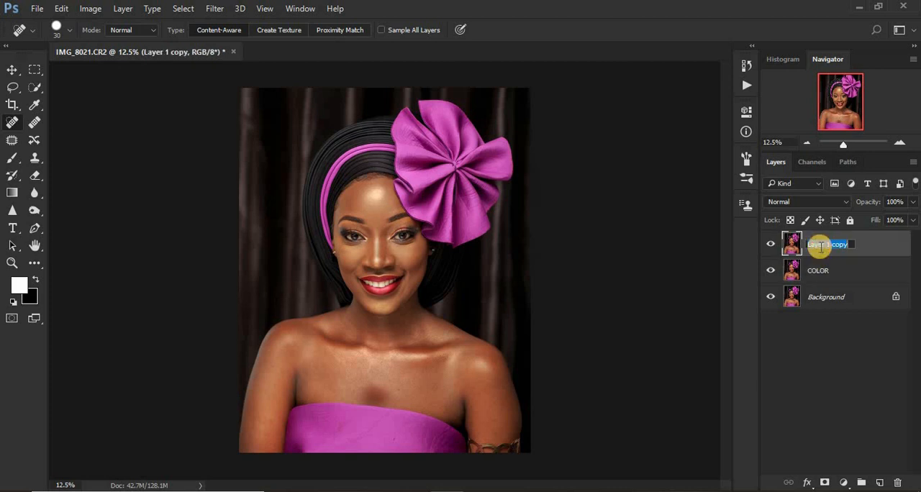
{"action": "type", "text": "TE"}
{"action": "type", "text": "XTTURE/HF"}
Extend the COLOR layer's name to COLOR/LF.
{"action": "double_click", "coordinate": [831, 271]}
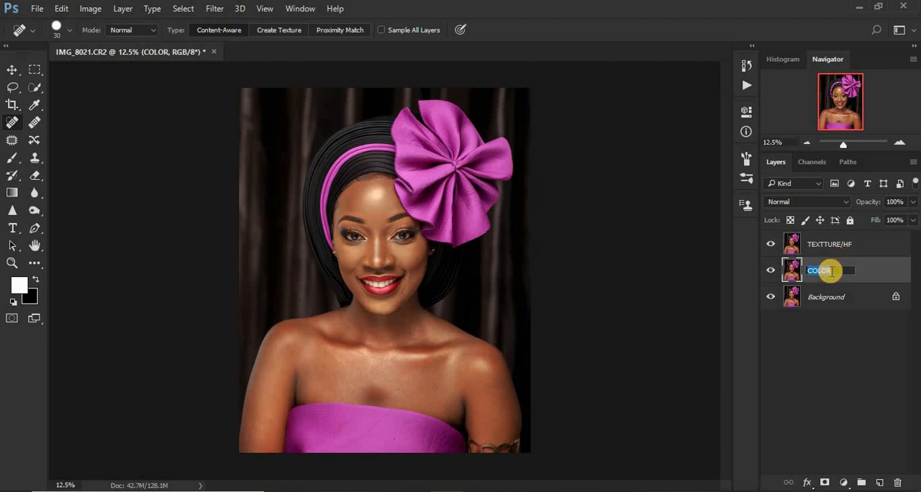
{"action": "left_click", "coordinate": [832, 271]}
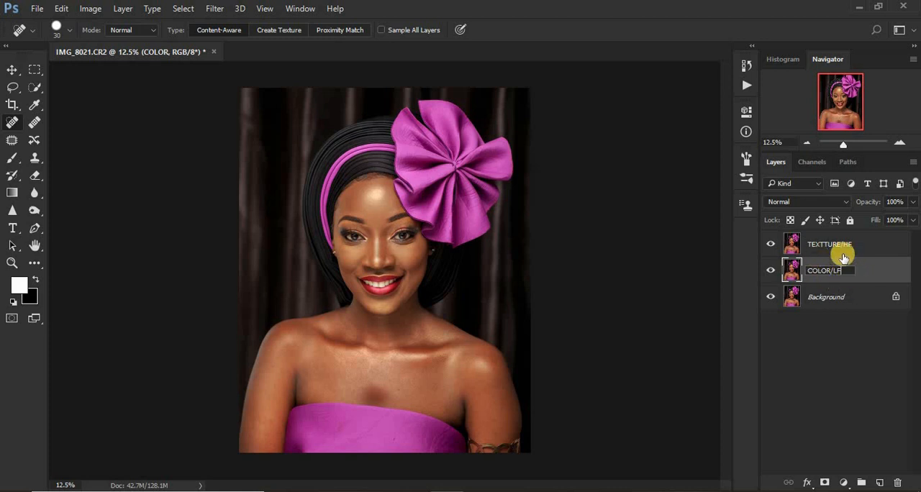
{"action": "key", "text": "Return"}
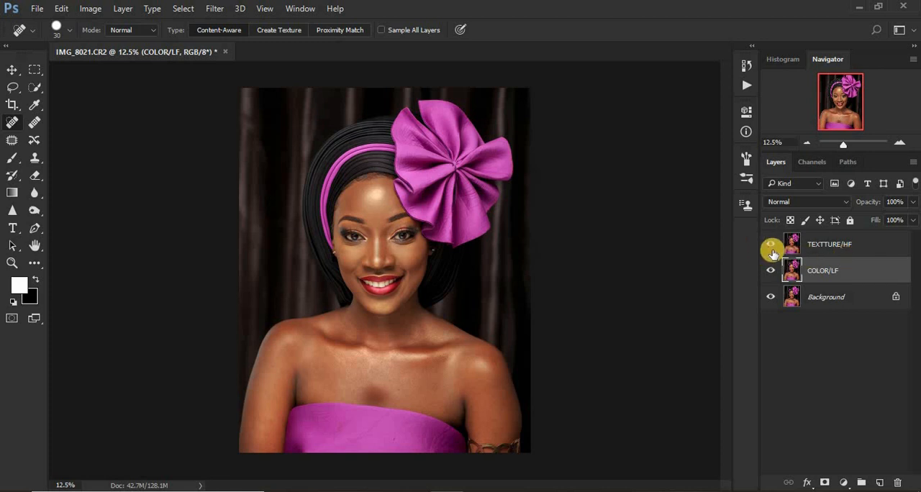
Hide the TEXTTURE/HF layer and start a Gaussian Blur on the COLOR/LF layer, previewing the face at a 0.1-pixel radius.
{"action": "left_click", "coordinate": [768, 245]}
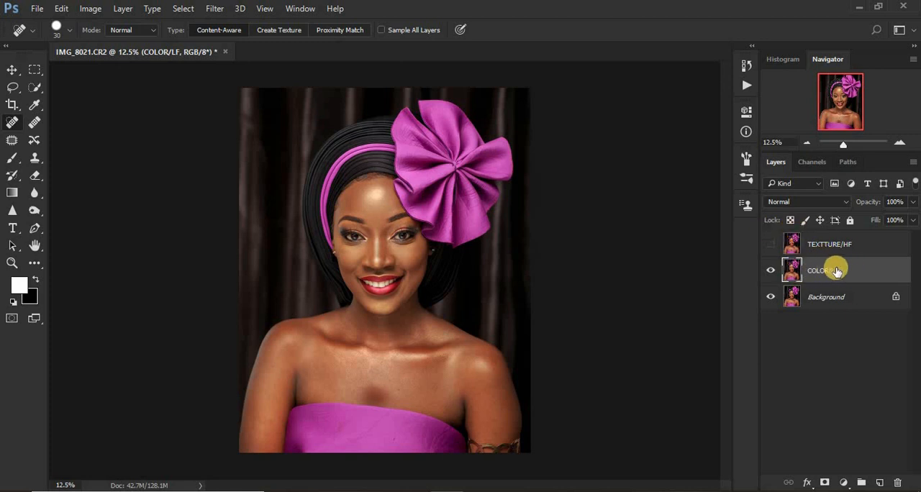
{"action": "left_click", "coordinate": [213, 8]}
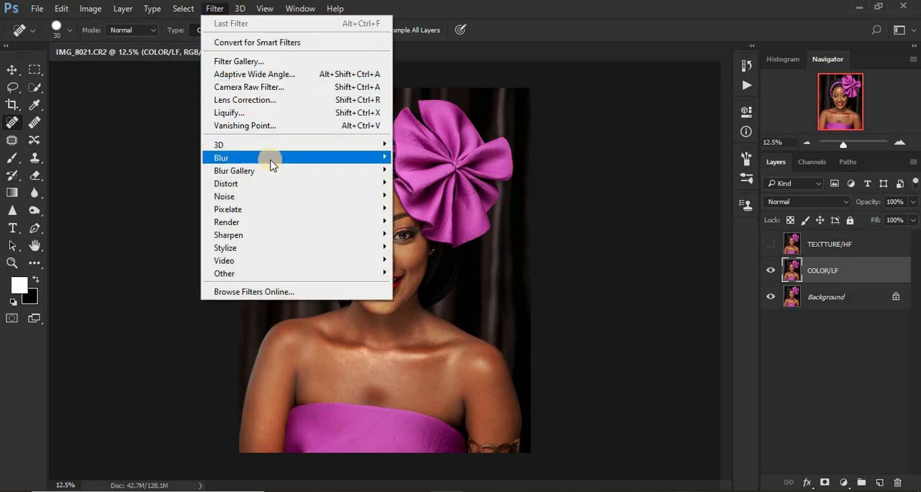
{"action": "mouse_move", "coordinate": [294, 159]}
{"action": "left_click", "coordinate": [429, 209]}
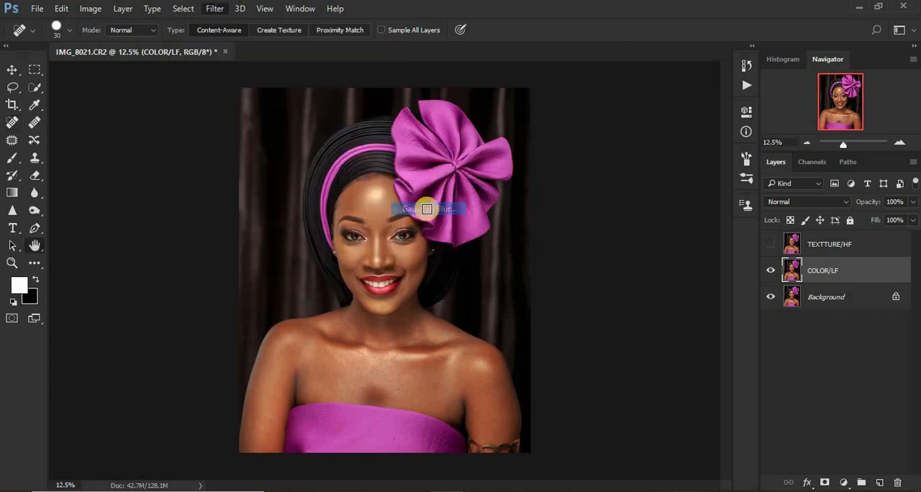
{"action": "left_click", "coordinate": [662, 224]}
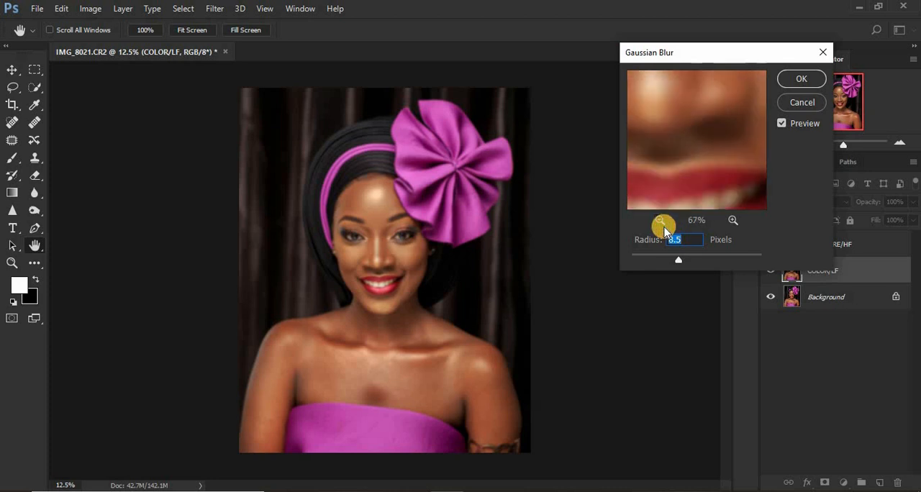
{"action": "left_click", "coordinate": [662, 225]}
{"action": "left_click", "coordinate": [662, 224]}
{"action": "left_click", "coordinate": [662, 224]}
{"action": "left_click", "coordinate": [662, 225]}
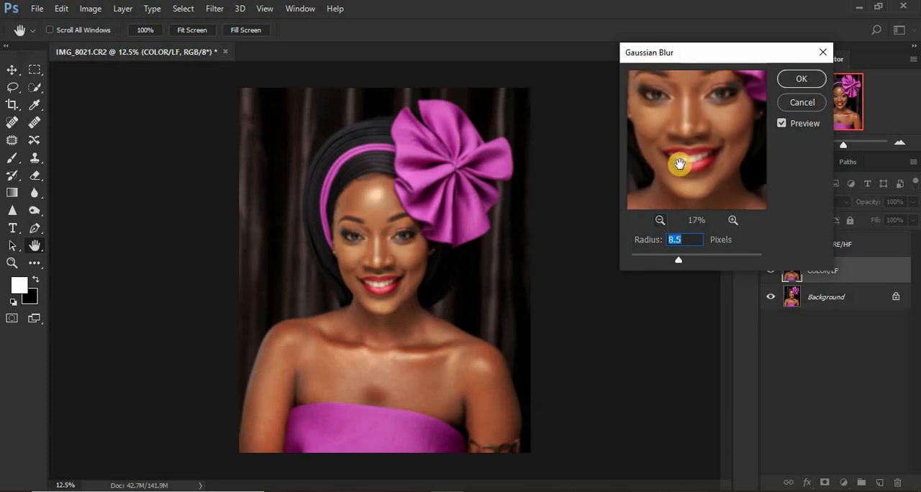
{"action": "left_click_drag", "start_coordinate": [683, 165], "coordinate": [680, 189]}
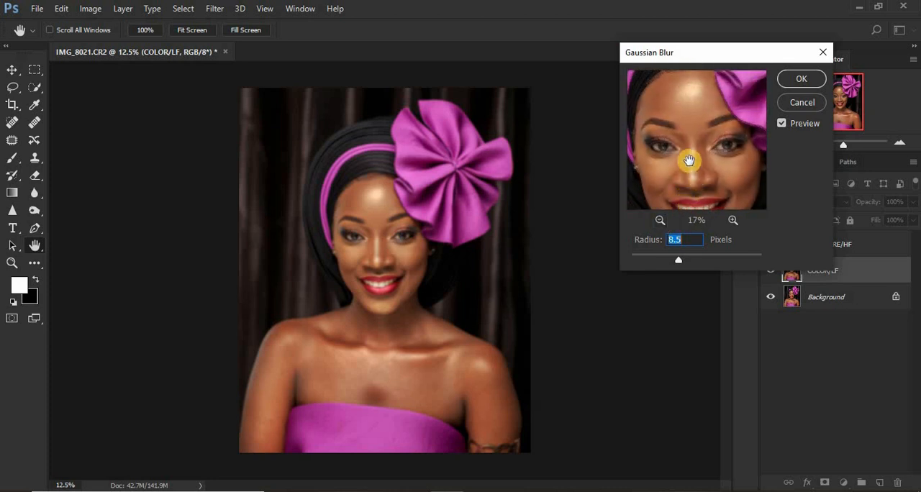
{"action": "left_click_drag", "start_coordinate": [679, 259], "coordinate": [623, 261]}
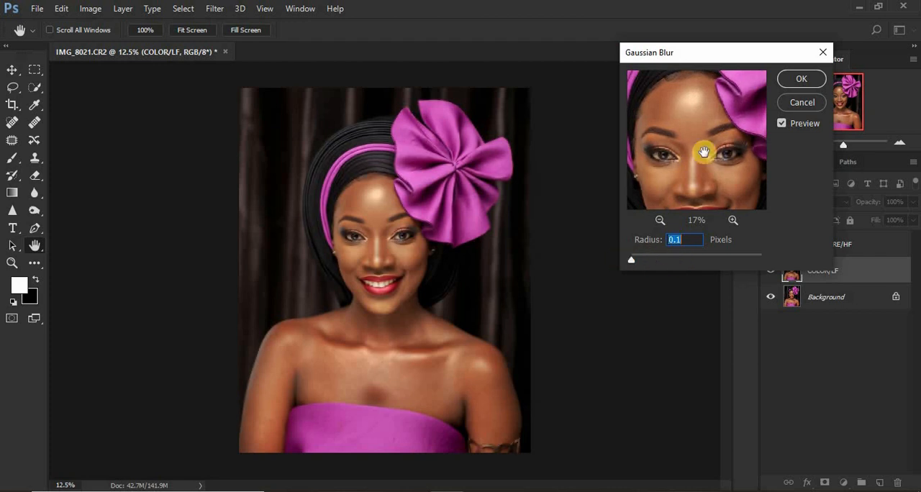
Check the eyes and nose in the blur preview and apply the Gaussian Blur to COLOR/LF with a radius of 8.0 pixels.
{"action": "left_click_drag", "start_coordinate": [703, 136], "coordinate": [691, 123]}
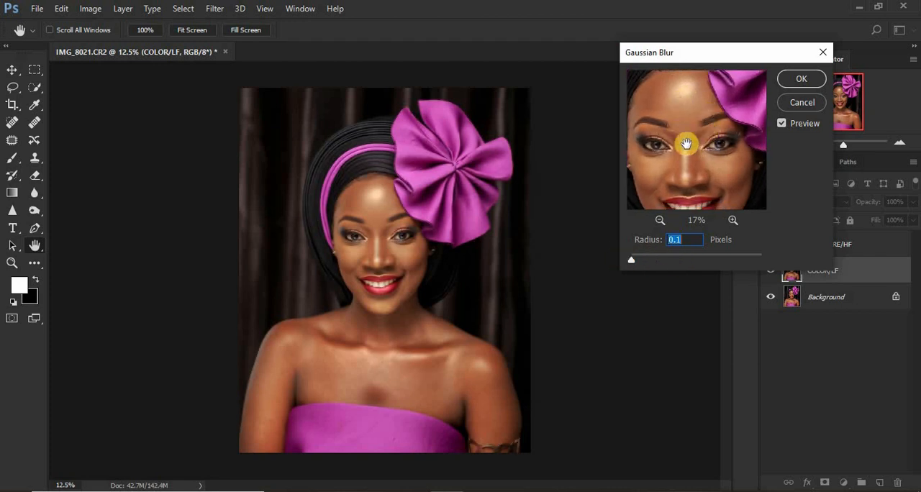
{"action": "left_click_drag", "start_coordinate": [693, 116], "coordinate": [692, 123]}
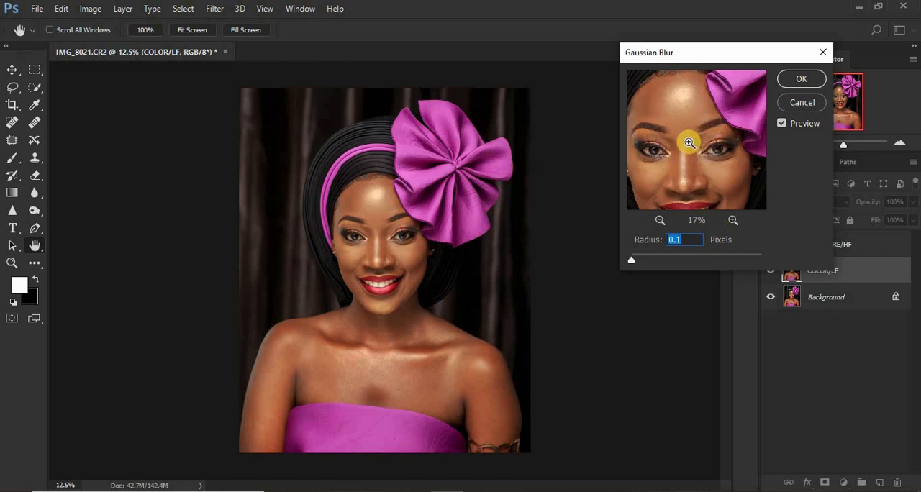
{"action": "key", "text": "ctrl+plus"}
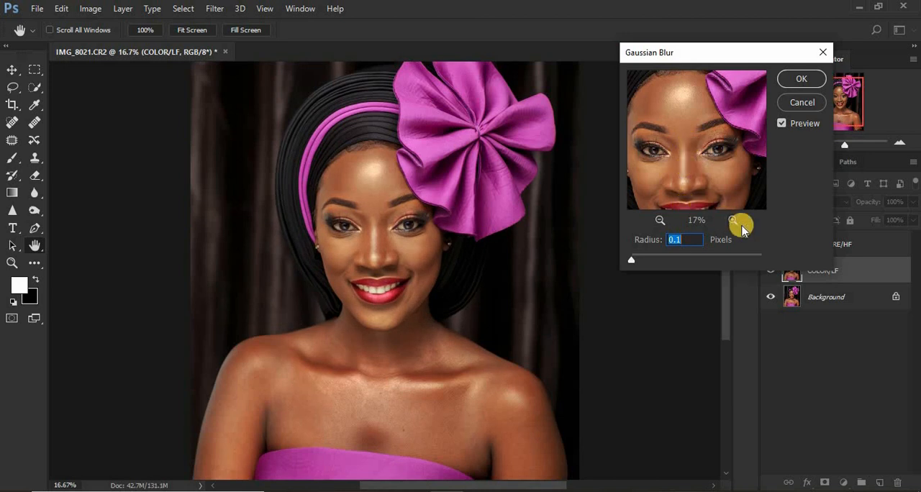
{"action": "left_click", "coordinate": [733, 220]}
{"action": "left_click", "coordinate": [733, 220]}
{"action": "left_click_drag", "start_coordinate": [676, 127], "coordinate": [753, 145]}
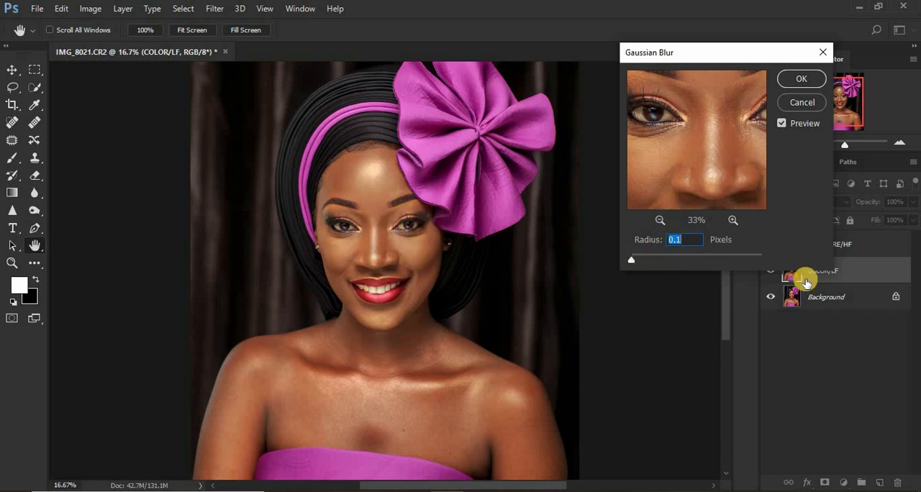
{"action": "left_click_drag", "start_coordinate": [630, 264], "coordinate": [677, 264]}
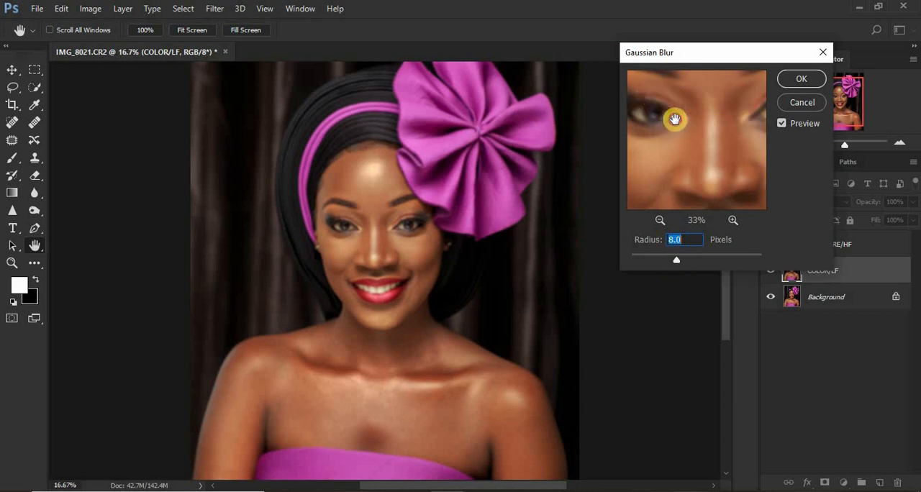
{"action": "mouse_move", "coordinate": [674, 118]}
{"action": "left_mouse_down"}
{"action": "mouse_move", "coordinate": [668, 111]}
{"action": "mouse_move", "coordinate": [676, 117]}
{"action": "left_mouse_up"}
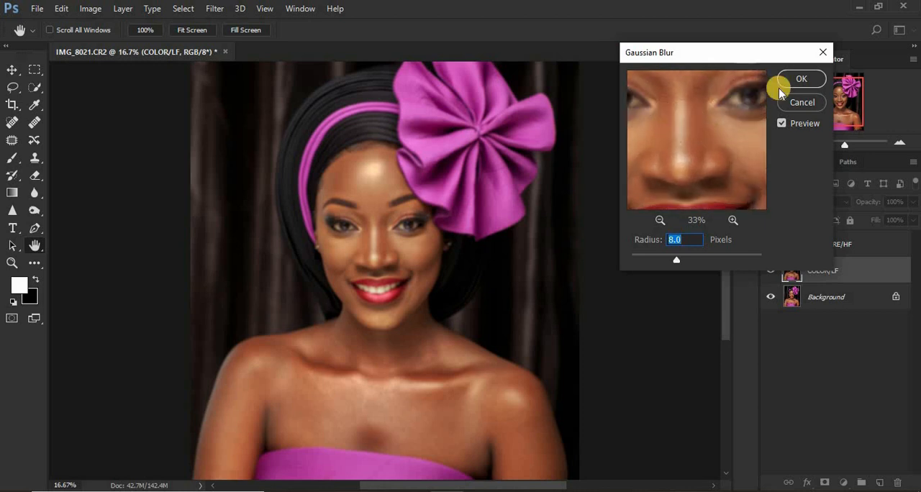
{"action": "left_click", "coordinate": [793, 81]}
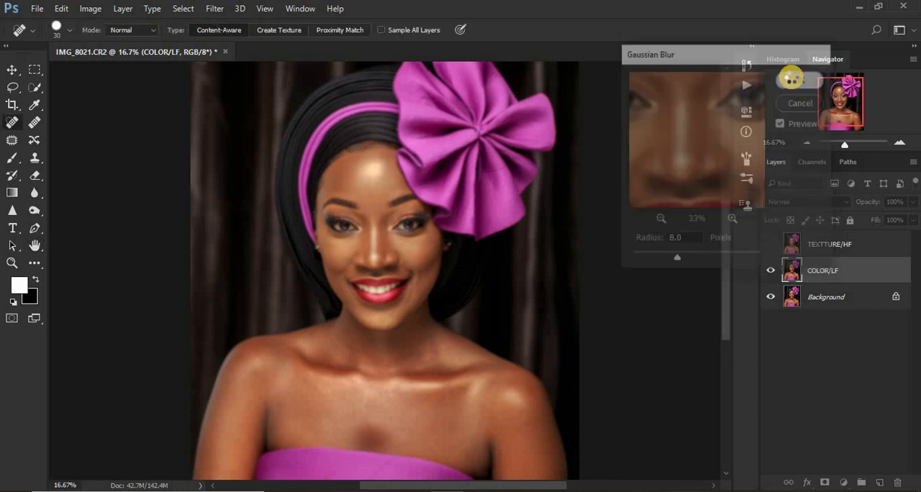
Show and select the TEXTTURE/HF layer, and start Apply Image on it with Subtract blending.
{"action": "left_click", "coordinate": [841, 246]}
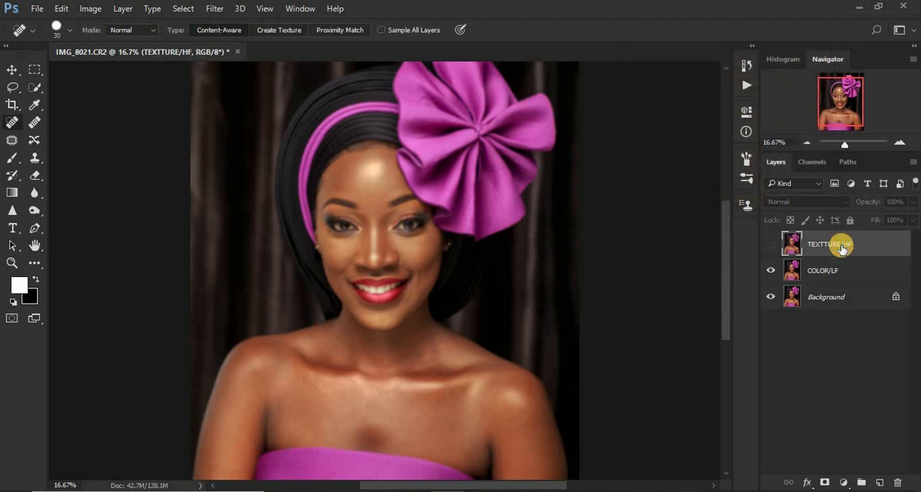
{"action": "left_click", "coordinate": [771, 246]}
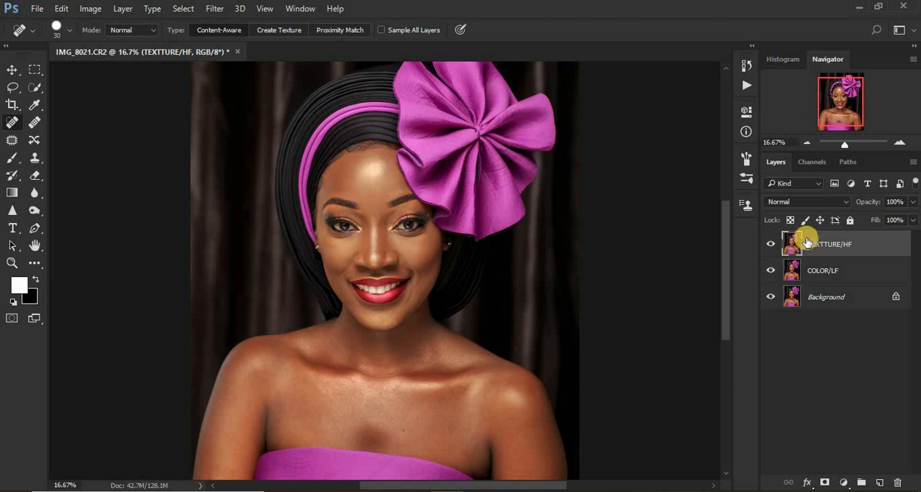
{"action": "left_click", "coordinate": [91, 9]}
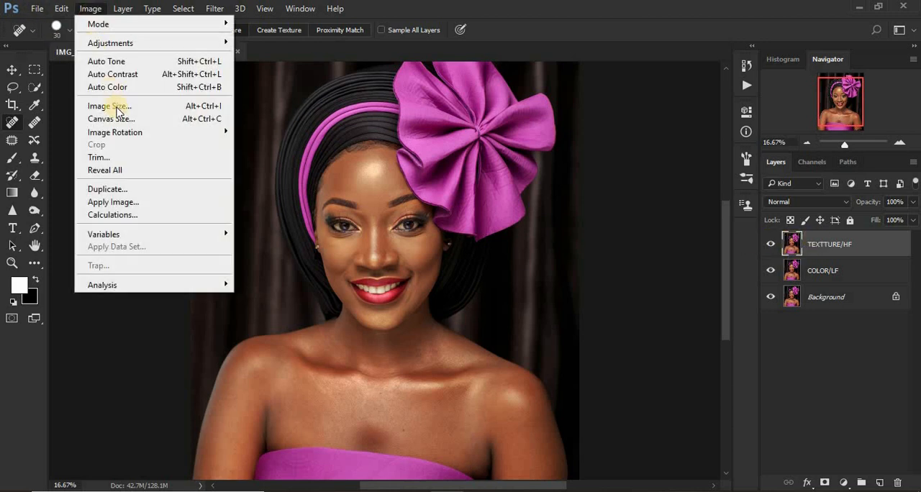
{"action": "left_click", "coordinate": [132, 200]}
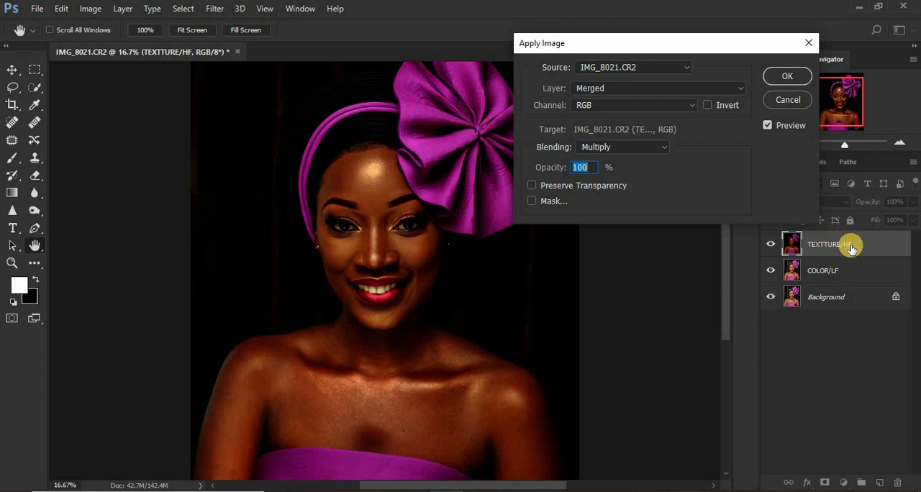
{"action": "left_click", "coordinate": [631, 149]}
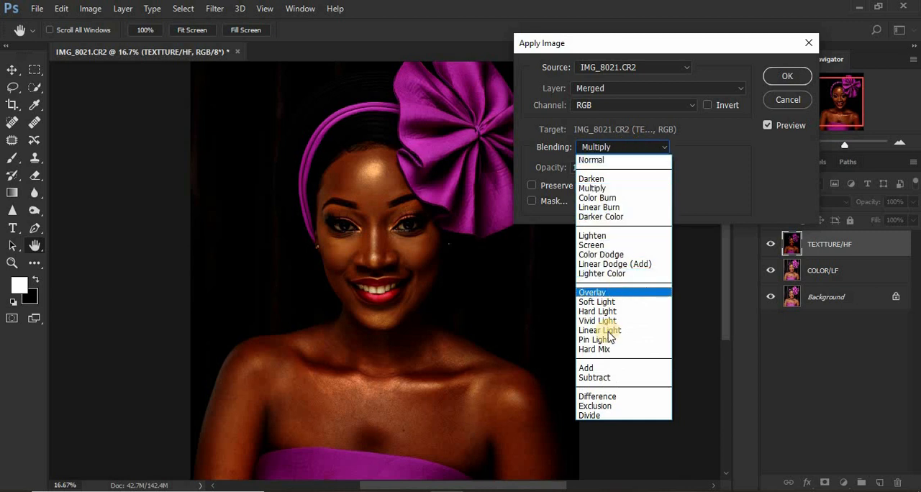
{"action": "left_click", "coordinate": [607, 377]}
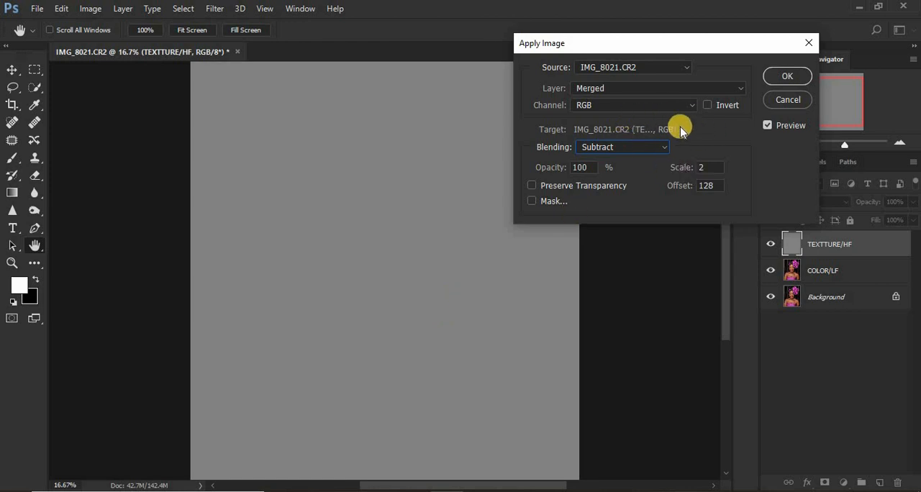
Use COLOR/LF as the source layer and apply the subtraction to TEXTTURE/HF with scale 2 and offset 128.
{"action": "left_click", "coordinate": [639, 88]}
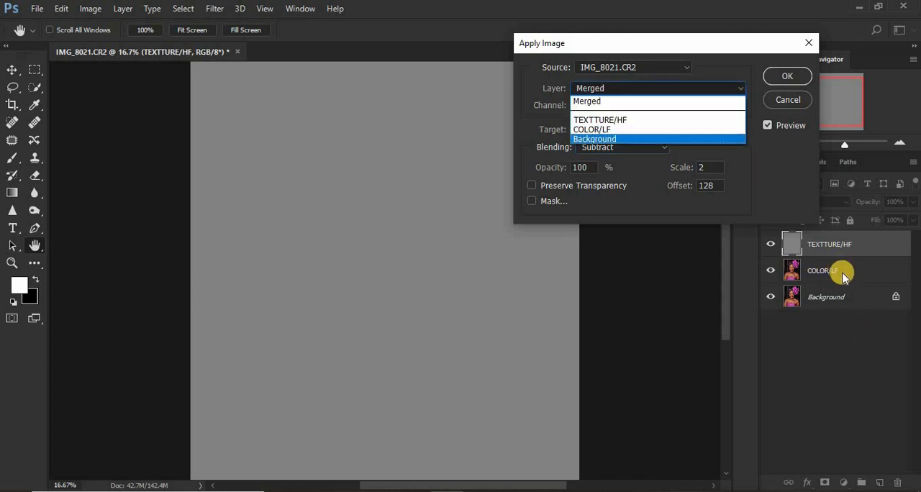
{"action": "left_click", "coordinate": [629, 130]}
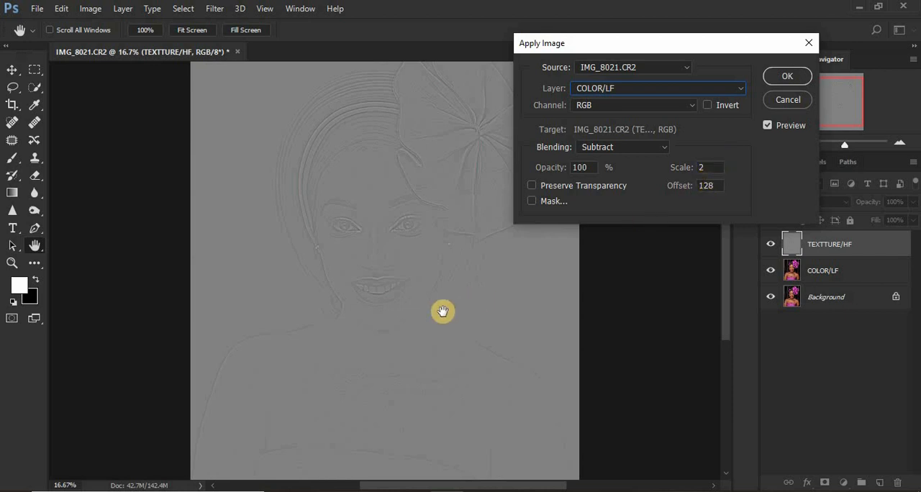
{"action": "key", "text": "ctrl+plus"}
{"action": "key", "text": "ctrl+plus"}
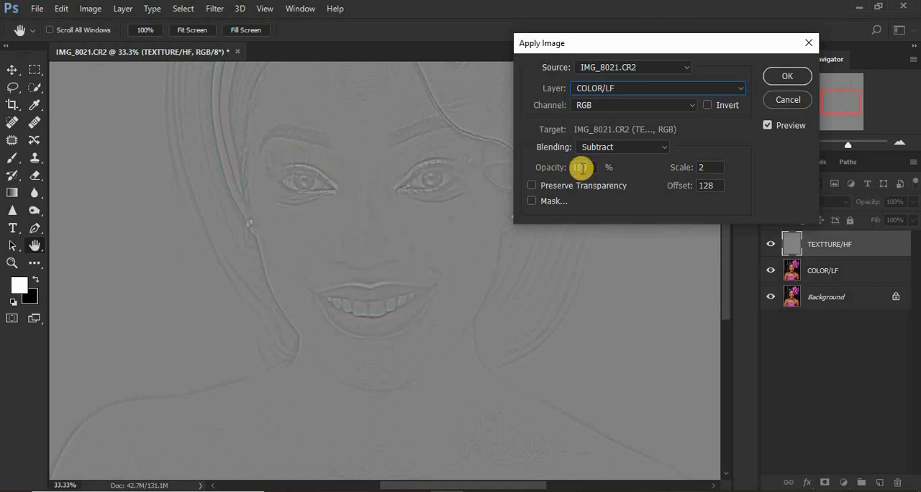
{"action": "left_click", "coordinate": [782, 76]}
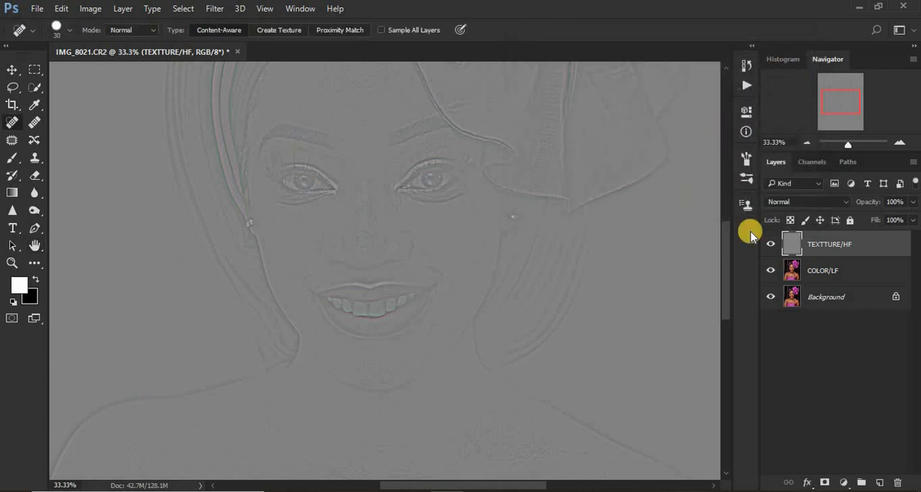
Set the TEXTTURE/HF layer's blend mode to Linear Light.
{"action": "left_click", "coordinate": [792, 202]}
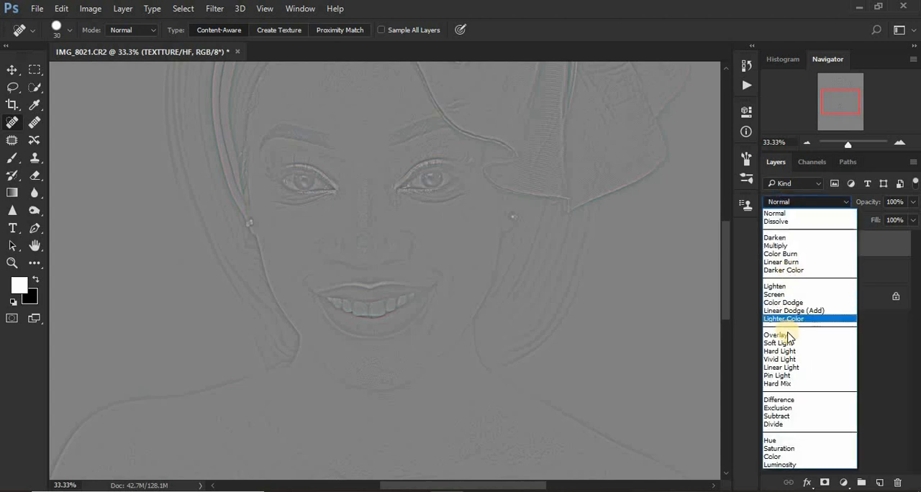
{"action": "left_click", "coordinate": [785, 367]}
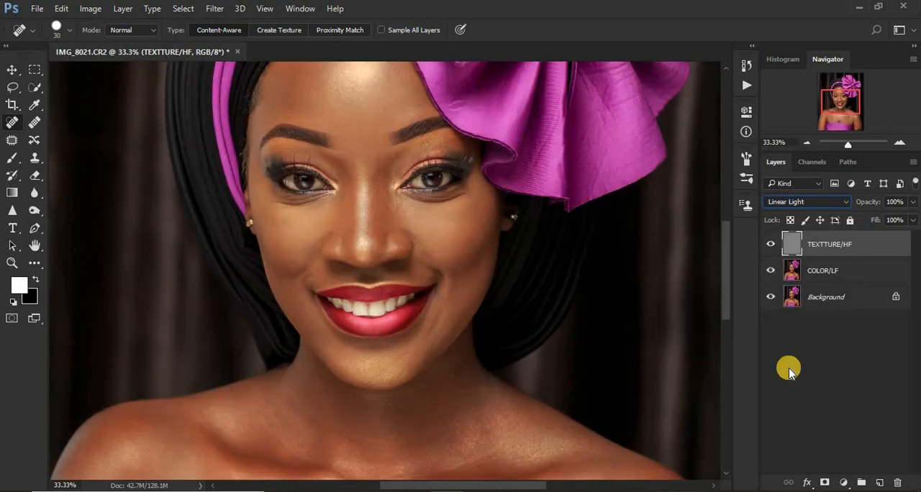
{"action": "key", "text": "ctrl+minus"}
{"action": "key", "text": "ctrl+minus"}
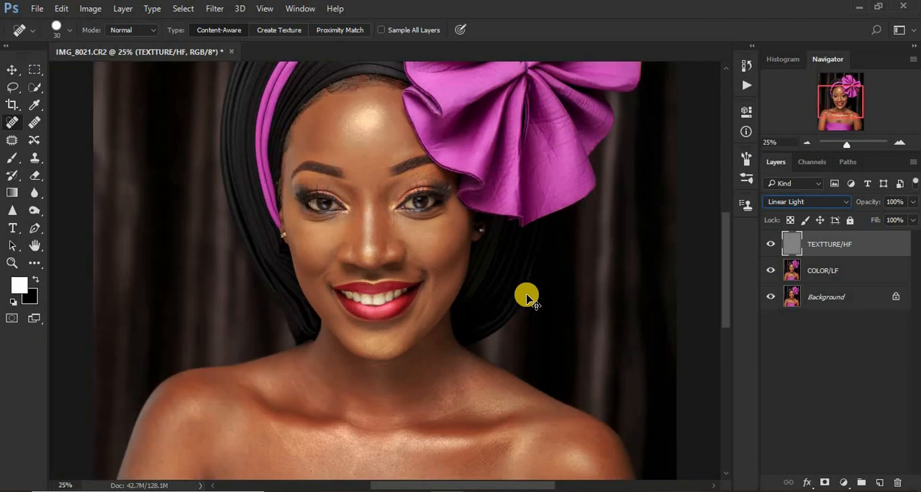
Group the TEXTTURE/HF and COLOR/LF layers and name the group FREQUENCY SEPARATION.
{"action": "key", "text": "ctrl+minus"}
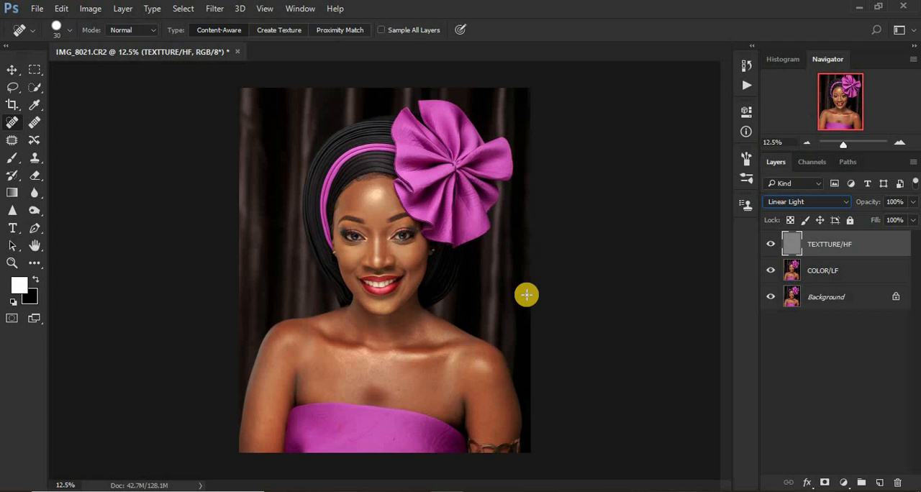
{"action": "left_click", "coordinate": [848, 266], "text": "shift"}
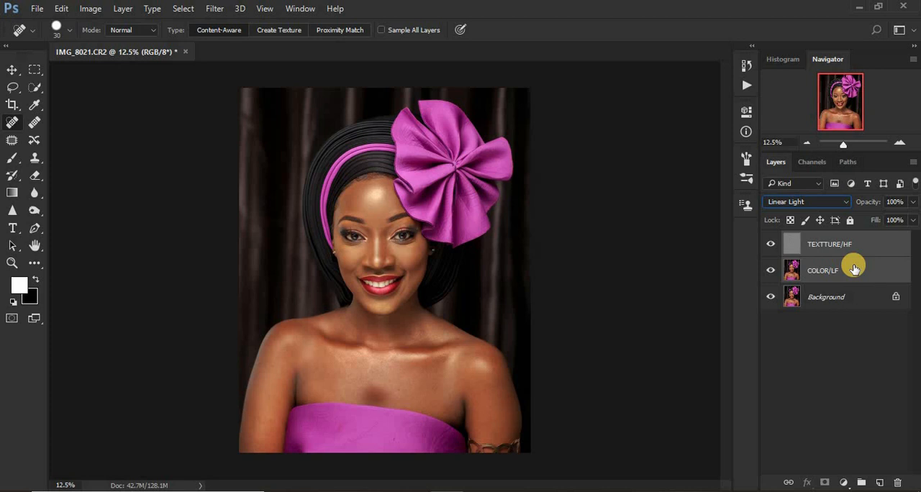
{"action": "key", "text": "ctrl+g"}
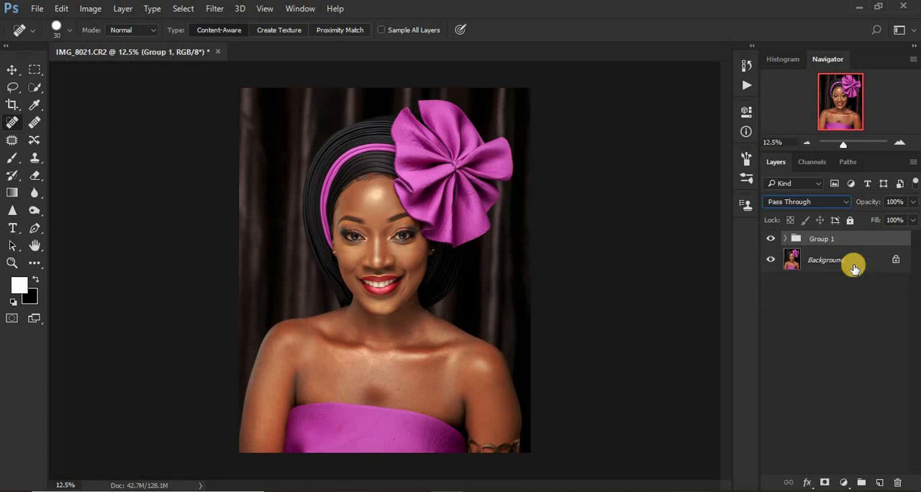
{"action": "double_click", "coordinate": [822, 238]}
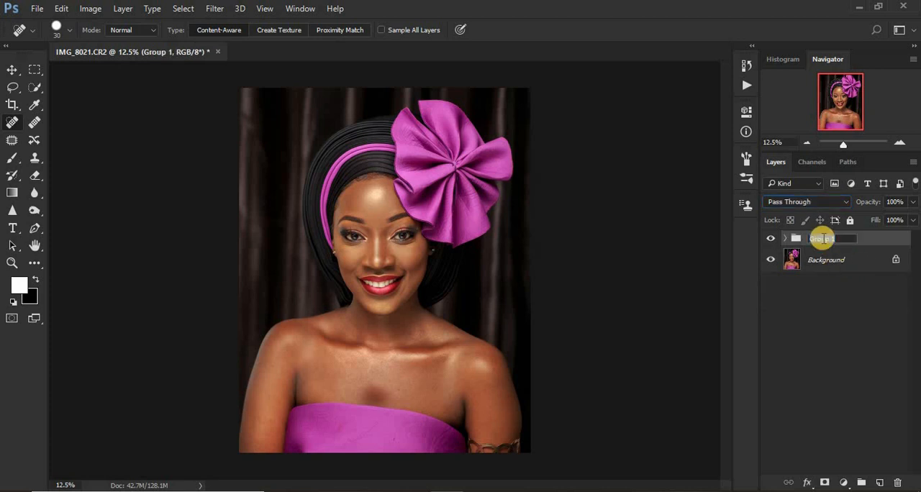
{"action": "type", "text": "FREQUENCY SEPARAT"}
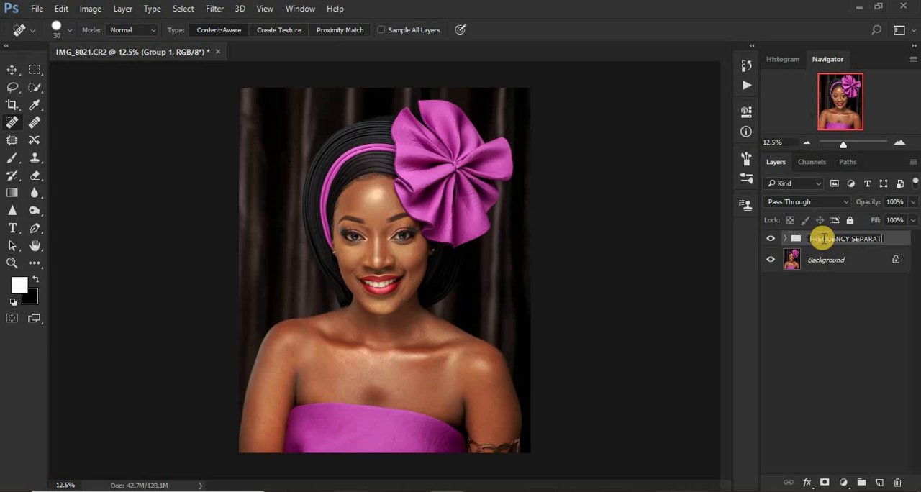
{"action": "type", "text": "ION"}
{"action": "key", "text": "Return"}
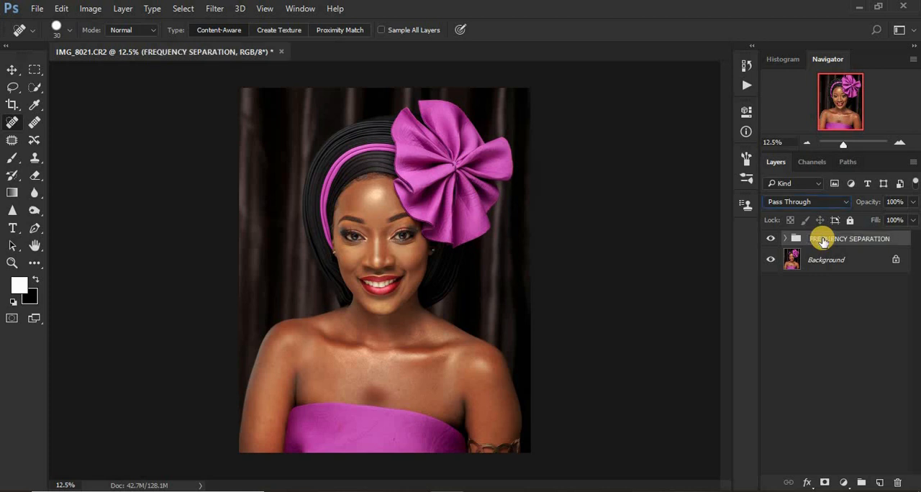
Toggle the FREQUENCY SEPARATION group's visibility repeatedly to compare the portrait with and without it.
{"action": "left_click", "coordinate": [768, 241]}
{"action": "left_click", "coordinate": [768, 241]}
{"action": "left_click", "coordinate": [767, 241]}
{"action": "left_click", "coordinate": [767, 241]}
{"action": "left_click", "coordinate": [767, 241]}
{"action": "left_click", "coordinate": [768, 241]}
{"action": "left_click", "coordinate": [767, 241]}
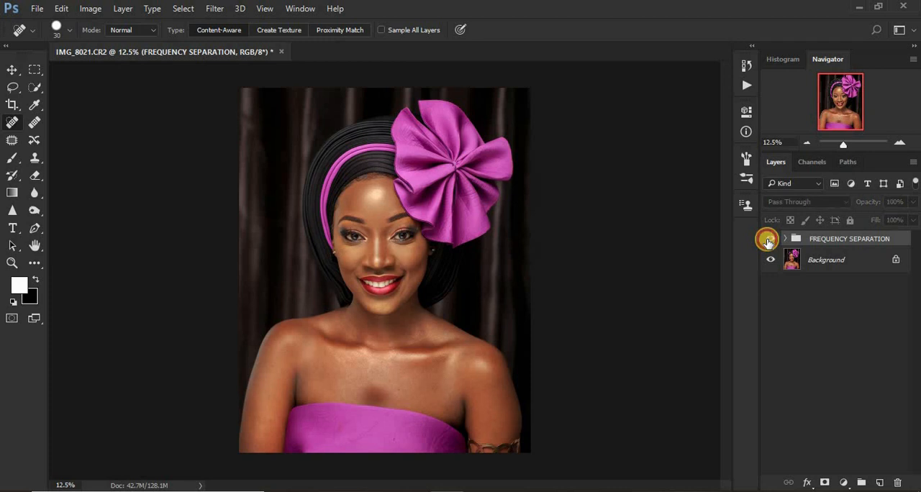
{"action": "left_click", "coordinate": [768, 241]}
{"action": "left_click", "coordinate": [768, 241]}
{"action": "left_click", "coordinate": [768, 241]}
{"action": "left_click", "coordinate": [768, 241]}
{"action": "left_click", "coordinate": [768, 241]}
{"action": "left_click", "coordinate": [768, 241]}
{"action": "left_click", "coordinate": [768, 241]}
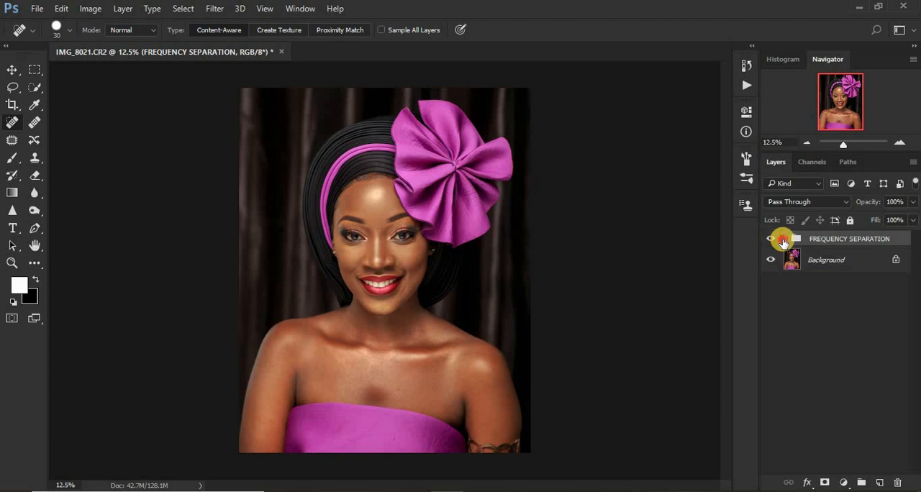
Add a Black & White adjustment layer above TEXTTURE/HF inside the group and set its Reds to -38.
{"action": "left_click", "coordinate": [787, 240]}
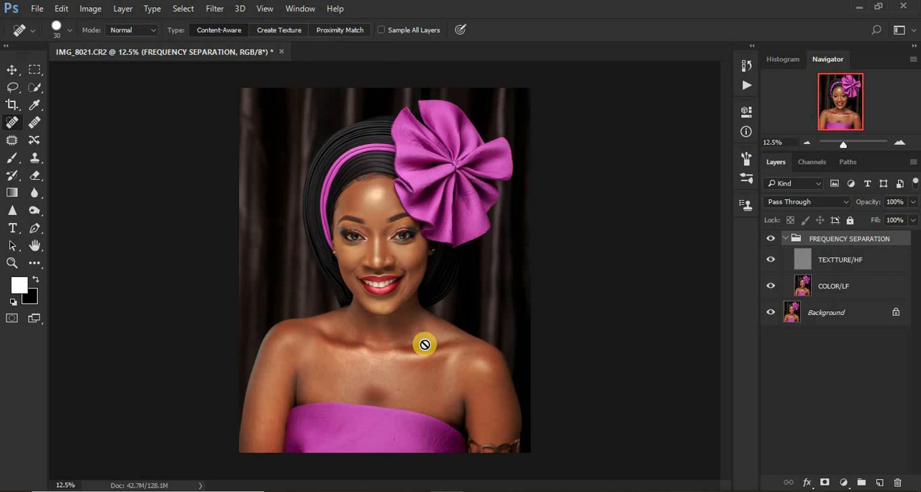
{"action": "left_click", "coordinate": [805, 267]}
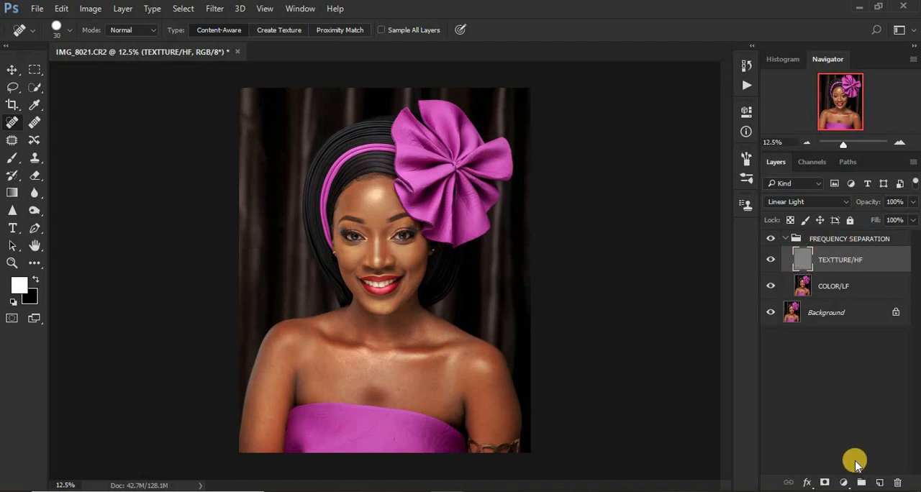
{"action": "left_click", "coordinate": [843, 482]}
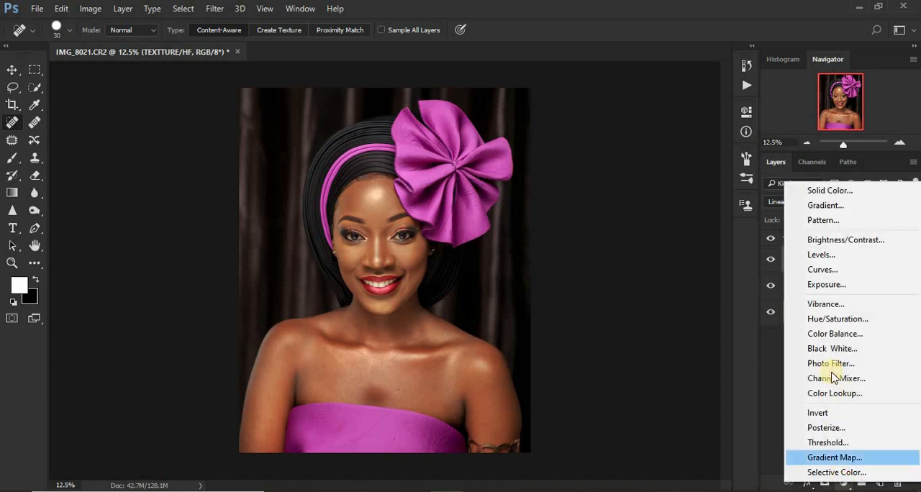
{"action": "left_click", "coordinate": [824, 349]}
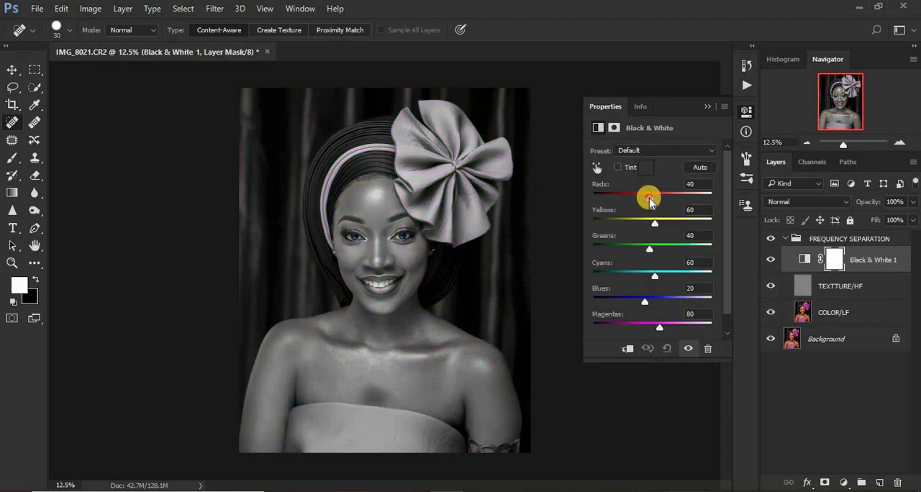
{"action": "mouse_move", "coordinate": [650, 202]}
{"action": "left_mouse_down"}
{"action": "mouse_move", "coordinate": [621, 201]}
{"action": "mouse_move", "coordinate": [632, 201]}
{"action": "left_mouse_up"}
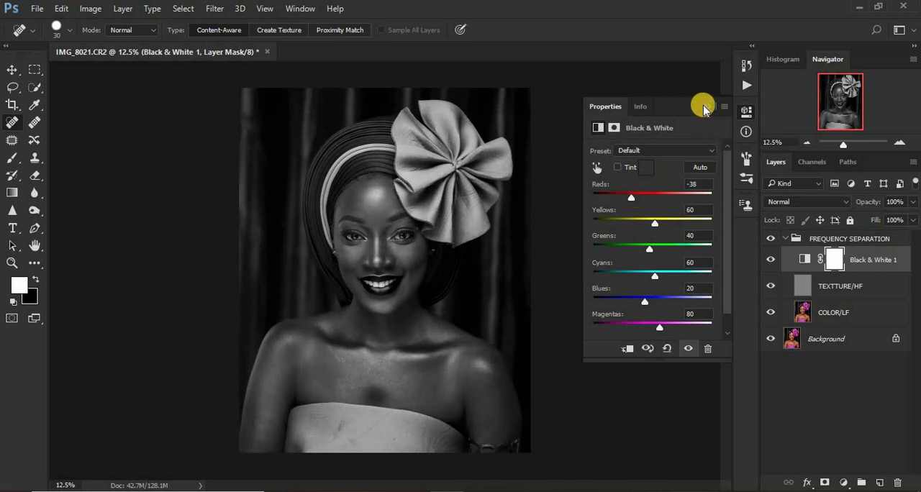
{"action": "left_click", "coordinate": [703, 103]}
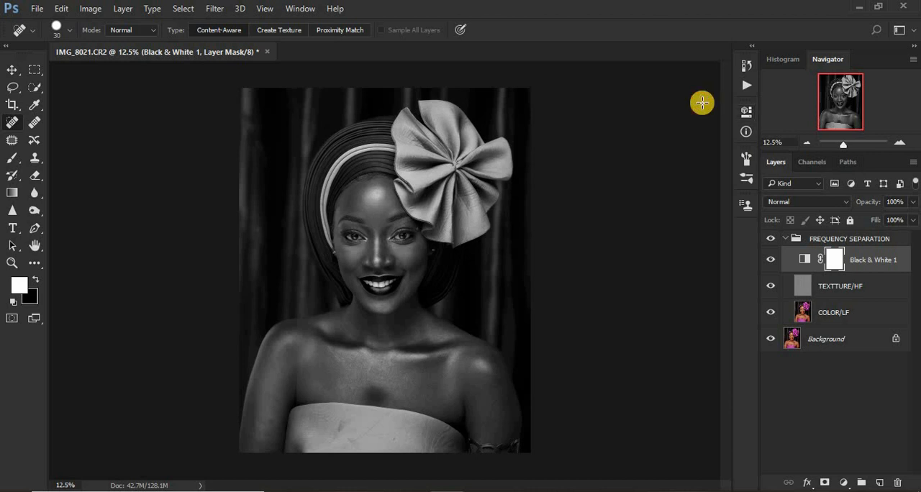
Select the COLOR/LF layer, switch to the Mixer Brush tool and clean the brush.
{"action": "key", "text": "ctrl+plus"}
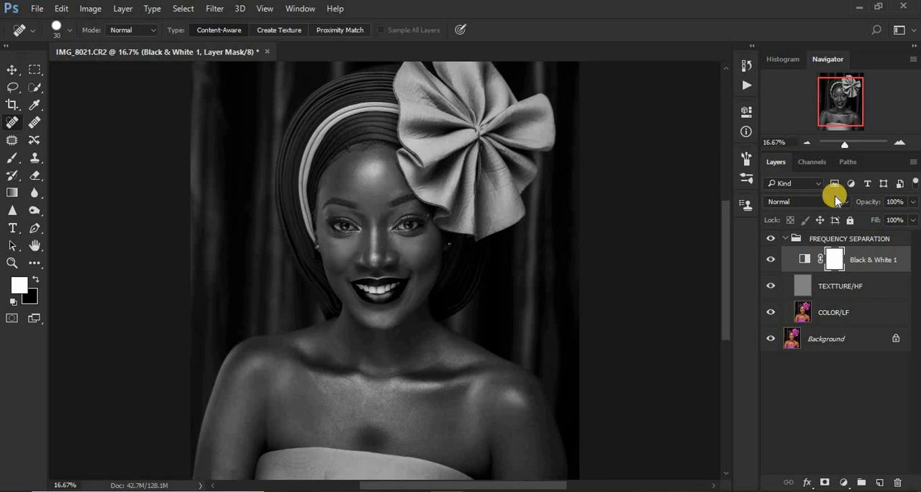
{"action": "left_click", "coordinate": [804, 314]}
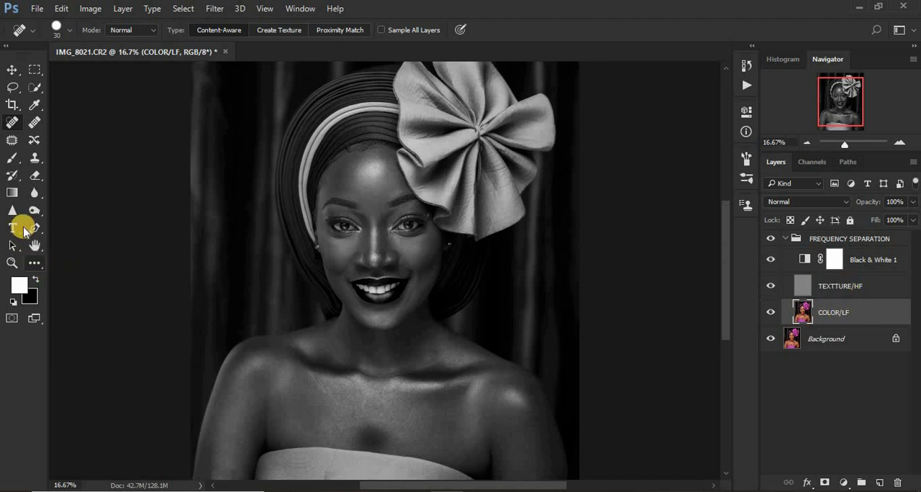
{"action": "left_click", "coordinate": [8, 161]}
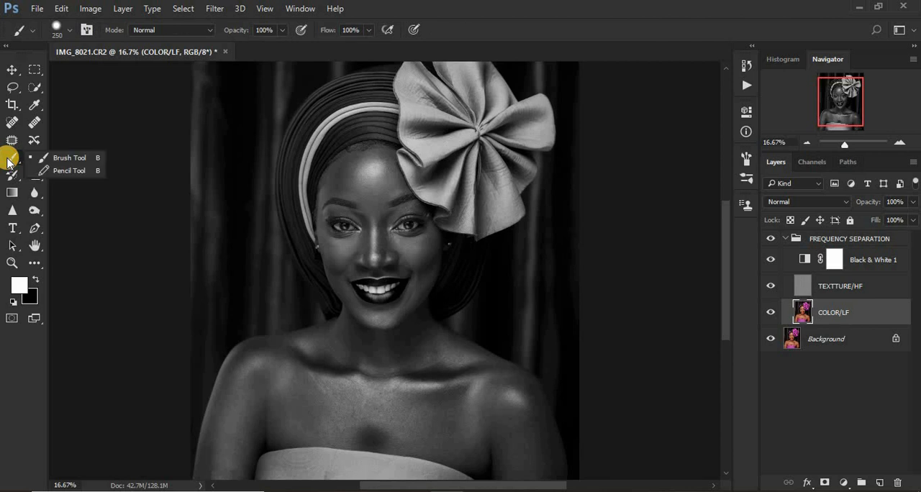
{"action": "left_click", "coordinate": [36, 263]}
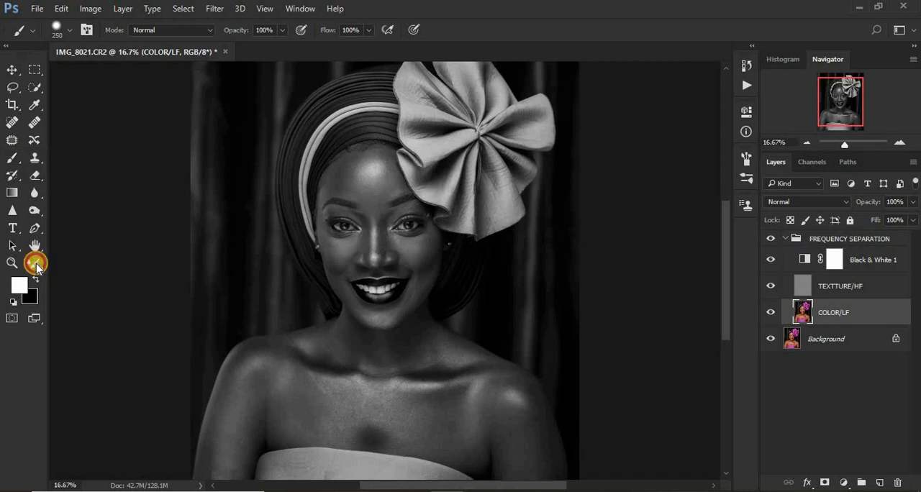
{"action": "mouse_move", "coordinate": [36, 263]}
{"action": "left_mouse_down"}
{"action": "mouse_move", "coordinate": [103, 281]}
{"action": "mouse_move", "coordinate": [133, 349]}
{"action": "mouse_move", "coordinate": [128, 361]}
{"action": "left_mouse_up"}
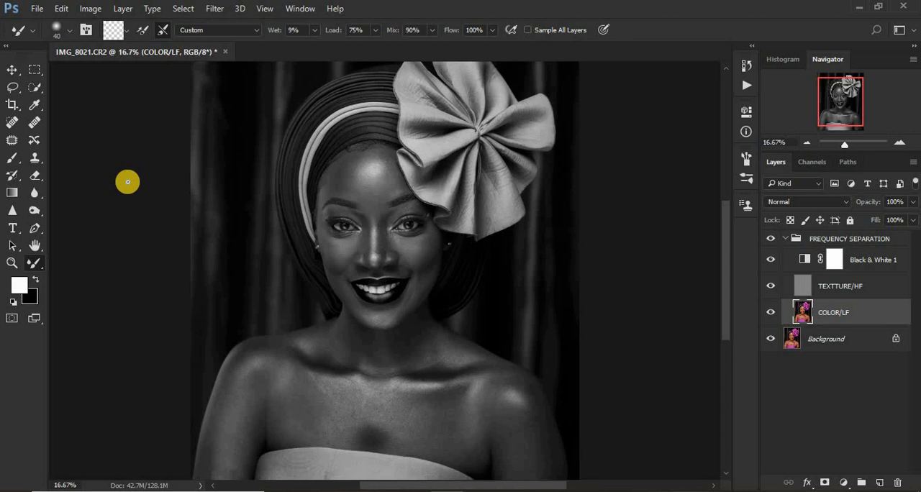
{"action": "left_click", "coordinate": [128, 32]}
{"action": "left_click", "coordinate": [135, 63]}
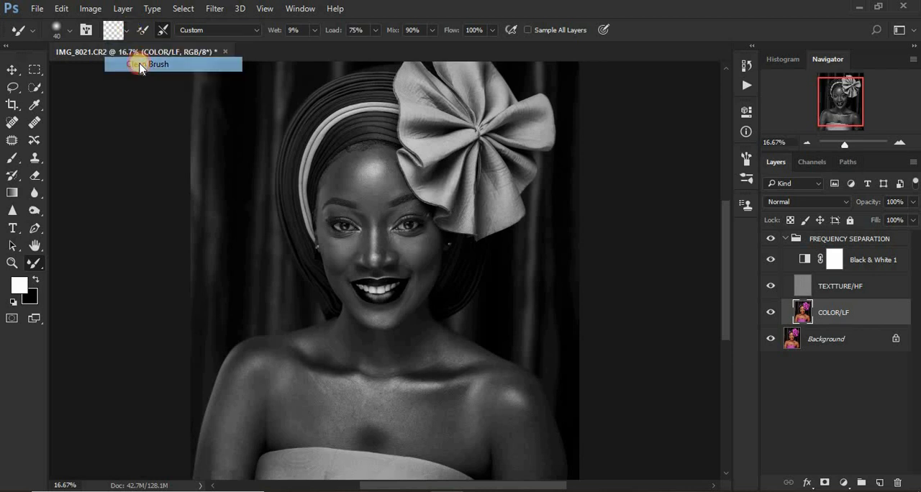
{"action": "left_click", "coordinate": [128, 32]}
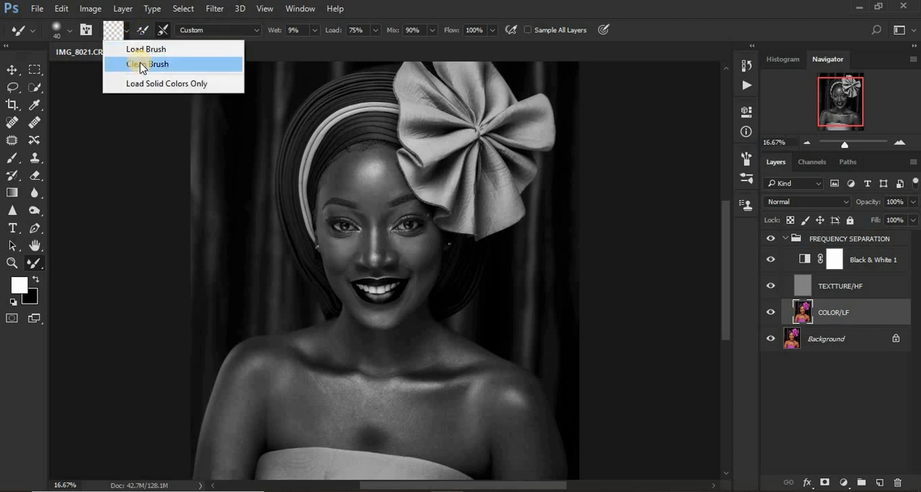
{"action": "left_click", "coordinate": [139, 63]}
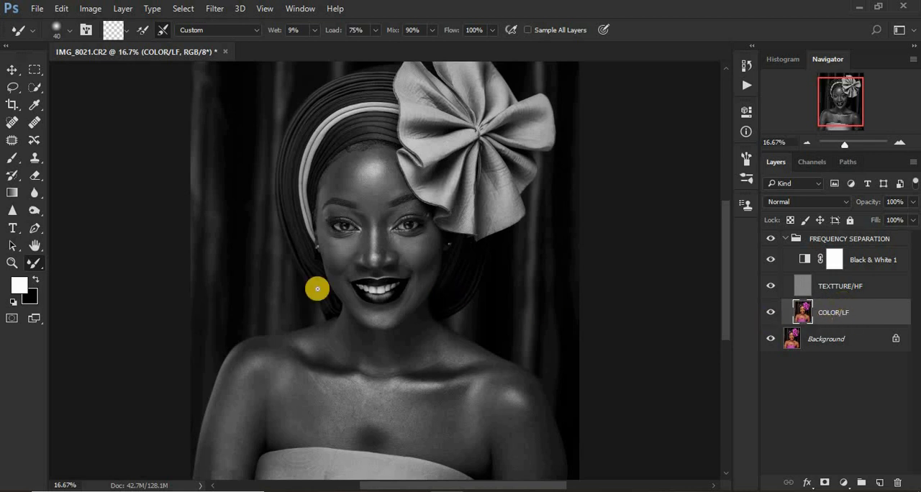
Blend the forehead tones on COLOR/LF with the Mixer Brush at size 175, and check the result in color.
{"action": "key", "text": "ctrl+plus"}
{"action": "key", "text": "ctrl+plus"}
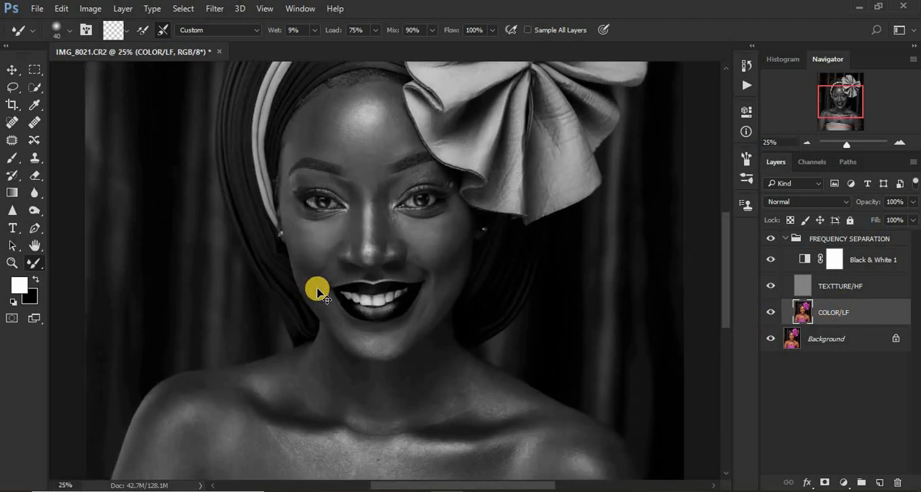
{"action": "scroll", "coordinate": [721, 277], "scroll_direction": "up", "scroll_amount": 5}
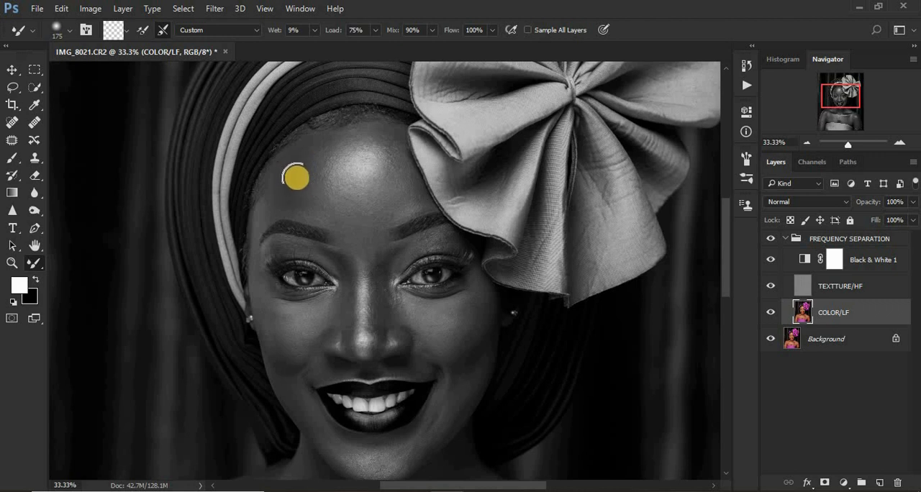
{"action": "mouse_move", "coordinate": [294, 190]}
{"action": "left_mouse_down"}
{"action": "mouse_move", "coordinate": [302, 166]}
{"action": "mouse_move", "coordinate": [300, 191]}
{"action": "mouse_move", "coordinate": [284, 195]}
{"action": "mouse_move", "coordinate": [302, 167]}
{"action": "mouse_move", "coordinate": [321, 217]}
{"action": "mouse_move", "coordinate": [316, 170]}
{"action": "mouse_move", "coordinate": [332, 141]}
{"action": "mouse_move", "coordinate": [318, 165]}
{"action": "mouse_move", "coordinate": [319, 150]}
{"action": "mouse_move", "coordinate": [304, 160]}
{"action": "mouse_move", "coordinate": [291, 200]}
{"action": "mouse_move", "coordinate": [298, 179]}
{"action": "left_mouse_up"}
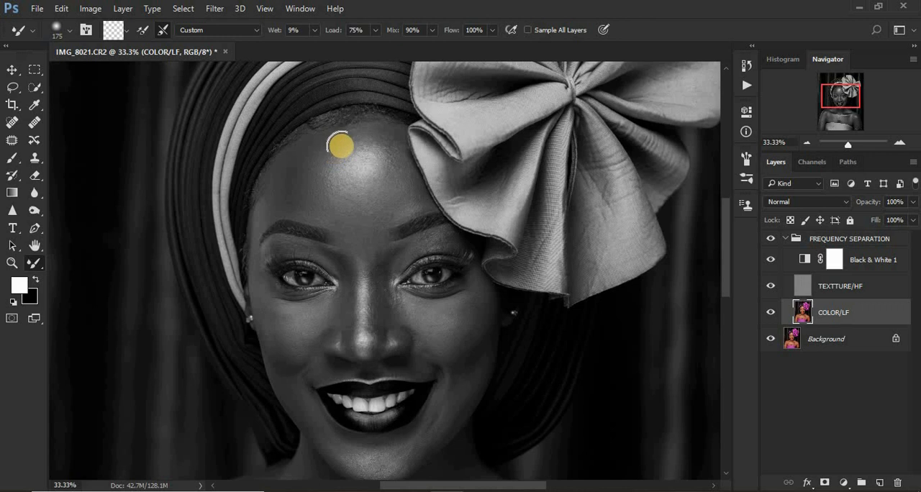
{"action": "mouse_move", "coordinate": [338, 147]}
{"action": "left_mouse_down"}
{"action": "mouse_move", "coordinate": [340, 198]}
{"action": "mouse_move", "coordinate": [333, 203]}
{"action": "mouse_move", "coordinate": [348, 213]}
{"action": "mouse_move", "coordinate": [335, 211]}
{"action": "mouse_move", "coordinate": [377, 209]}
{"action": "mouse_move", "coordinate": [389, 187]}
{"action": "mouse_move", "coordinate": [393, 194]}
{"action": "mouse_move", "coordinate": [388, 158]}
{"action": "mouse_move", "coordinate": [390, 180]}
{"action": "mouse_move", "coordinate": [379, 149]}
{"action": "mouse_move", "coordinate": [354, 136]}
{"action": "mouse_move", "coordinate": [368, 138]}
{"action": "mouse_move", "coordinate": [336, 138]}
{"action": "mouse_move", "coordinate": [369, 148]}
{"action": "mouse_move", "coordinate": [374, 173]}
{"action": "mouse_move", "coordinate": [377, 157]}
{"action": "mouse_move", "coordinate": [348, 150]}
{"action": "mouse_move", "coordinate": [354, 172]}
{"action": "mouse_move", "coordinate": [350, 154]}
{"action": "mouse_move", "coordinate": [336, 150]}
{"action": "mouse_move", "coordinate": [355, 140]}
{"action": "mouse_move", "coordinate": [386, 149]}
{"action": "mouse_move", "coordinate": [381, 142]}
{"action": "mouse_move", "coordinate": [395, 170]}
{"action": "mouse_move", "coordinate": [387, 149]}
{"action": "mouse_move", "coordinate": [392, 206]}
{"action": "mouse_move", "coordinate": [353, 220]}
{"action": "mouse_move", "coordinate": [319, 204]}
{"action": "left_mouse_up"}
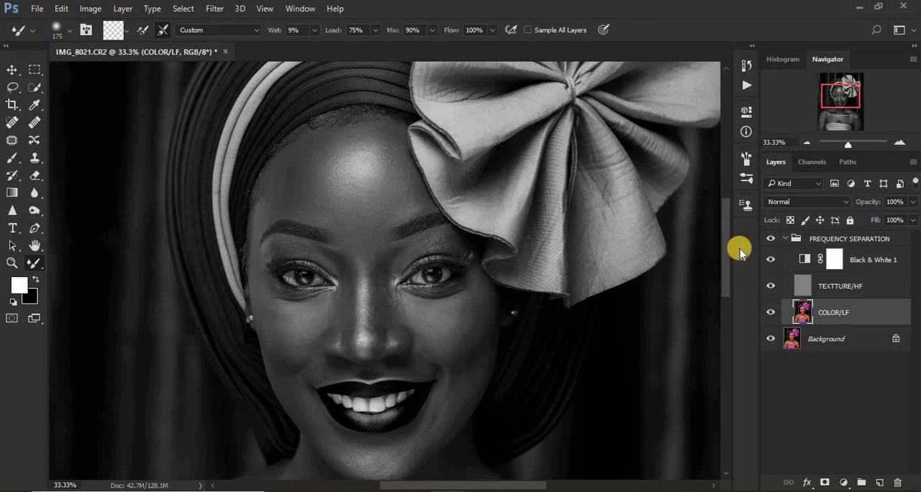
{"action": "left_click", "coordinate": [772, 260]}
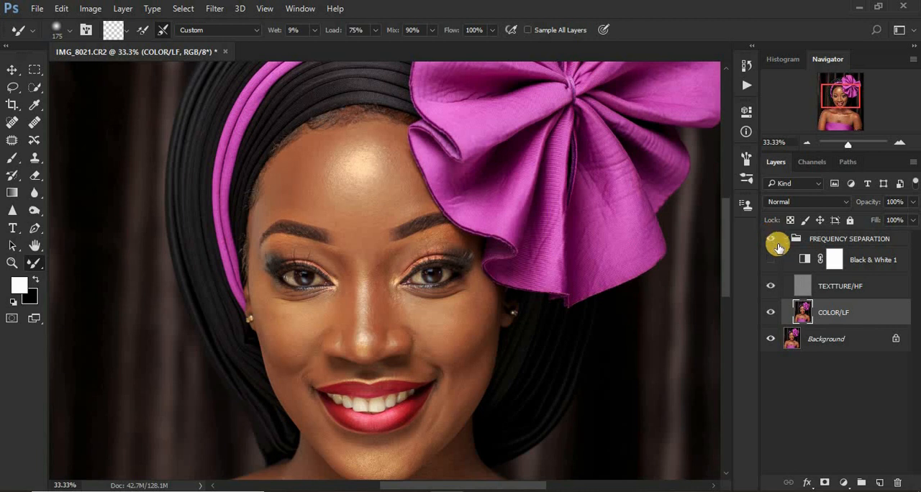
{"action": "left_click", "coordinate": [772, 260]}
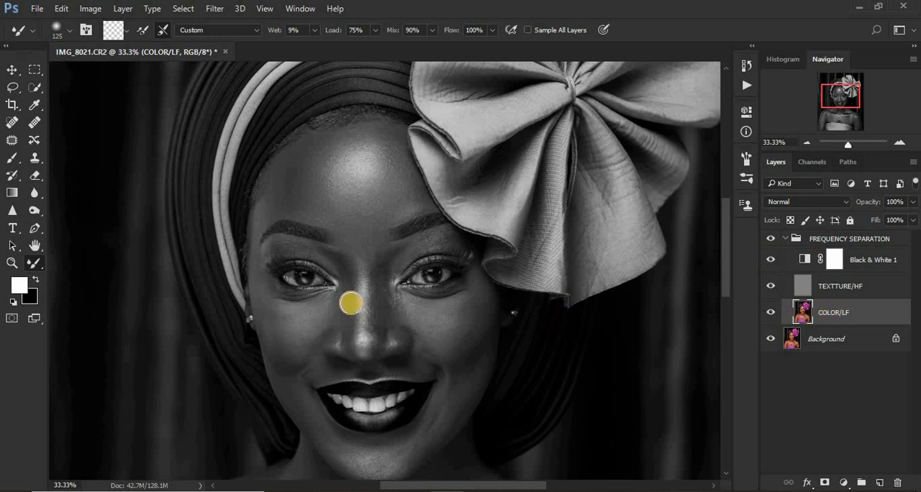
Smooth the sides and bridge of the nose up to between the eyebrows with the Mixer Brush at sizes 125 and 100.
{"action": "left_click_drag", "start_coordinate": [344, 267], "coordinate": [352, 333]}
{"action": "left_click_drag", "start_coordinate": [350, 277], "coordinate": [346, 348]}
{"action": "left_click_drag", "start_coordinate": [379, 276], "coordinate": [379, 343]}
{"action": "left_click_drag", "start_coordinate": [378, 297], "coordinate": [377, 352]}
{"action": "left_click_drag", "start_coordinate": [374, 321], "coordinate": [372, 346]}
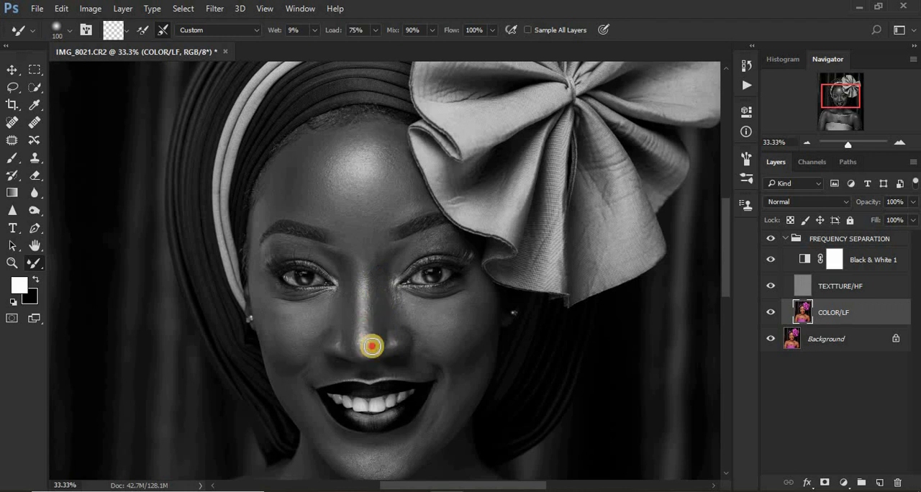
{"action": "left_click_drag", "start_coordinate": [376, 282], "coordinate": [379, 331]}
{"action": "left_click_drag", "start_coordinate": [382, 262], "coordinate": [379, 338]}
{"action": "left_click_drag", "start_coordinate": [376, 295], "coordinate": [379, 325]}
{"action": "mouse_move", "coordinate": [381, 279]}
{"action": "left_mouse_down"}
{"action": "mouse_move", "coordinate": [375, 257]}
{"action": "mouse_move", "coordinate": [342, 240]}
{"action": "mouse_move", "coordinate": [372, 238]}
{"action": "mouse_move", "coordinate": [355, 242]}
{"action": "left_mouse_up"}
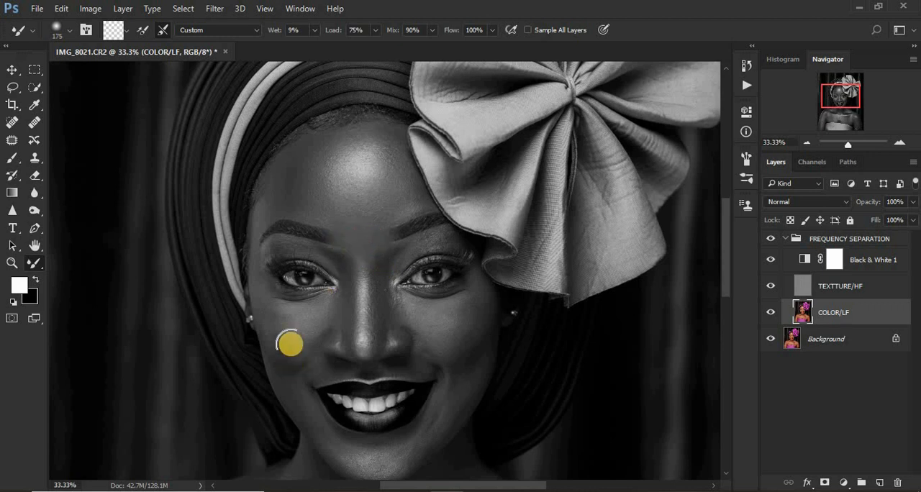
Blend both cheeks and the chin with the Mixer Brush at size 175, and the jawline beside the mouth at size 125.
{"action": "mouse_move", "coordinate": [288, 330]}
{"action": "left_mouse_down"}
{"action": "mouse_move", "coordinate": [282, 305]}
{"action": "mouse_move", "coordinate": [293, 335]}
{"action": "mouse_move", "coordinate": [315, 314]}
{"action": "mouse_move", "coordinate": [296, 321]}
{"action": "mouse_move", "coordinate": [282, 307]}
{"action": "mouse_move", "coordinate": [277, 348]}
{"action": "mouse_move", "coordinate": [258, 313]}
{"action": "mouse_move", "coordinate": [278, 346]}
{"action": "left_mouse_up"}
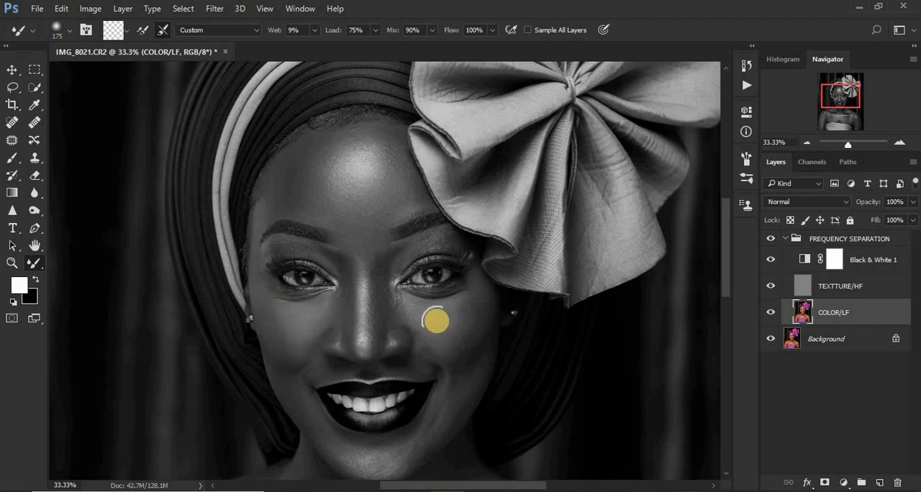
{"action": "mouse_move", "coordinate": [436, 321]}
{"action": "left_mouse_down"}
{"action": "mouse_move", "coordinate": [464, 301]}
{"action": "mouse_move", "coordinate": [459, 324]}
{"action": "mouse_move", "coordinate": [462, 304]}
{"action": "mouse_move", "coordinate": [442, 332]}
{"action": "mouse_move", "coordinate": [420, 313]}
{"action": "mouse_move", "coordinate": [484, 305]}
{"action": "mouse_move", "coordinate": [466, 344]}
{"action": "mouse_move", "coordinate": [471, 307]}
{"action": "mouse_move", "coordinate": [457, 334]}
{"action": "mouse_move", "coordinate": [440, 310]}
{"action": "mouse_move", "coordinate": [462, 311]}
{"action": "left_mouse_up"}
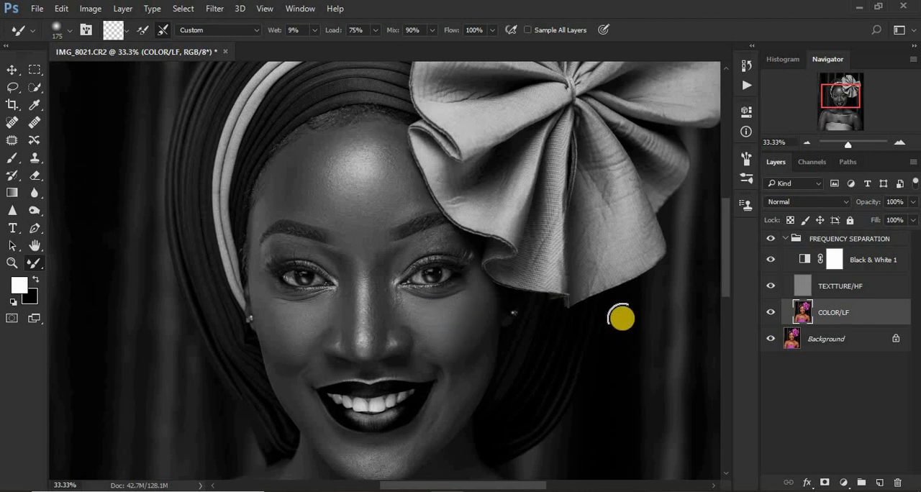
{"action": "left_click_drag", "start_coordinate": [725, 281], "coordinate": [724, 283]}
{"action": "scroll", "coordinate": [534, 274], "scroll_direction": "down", "scroll_amount": 2}
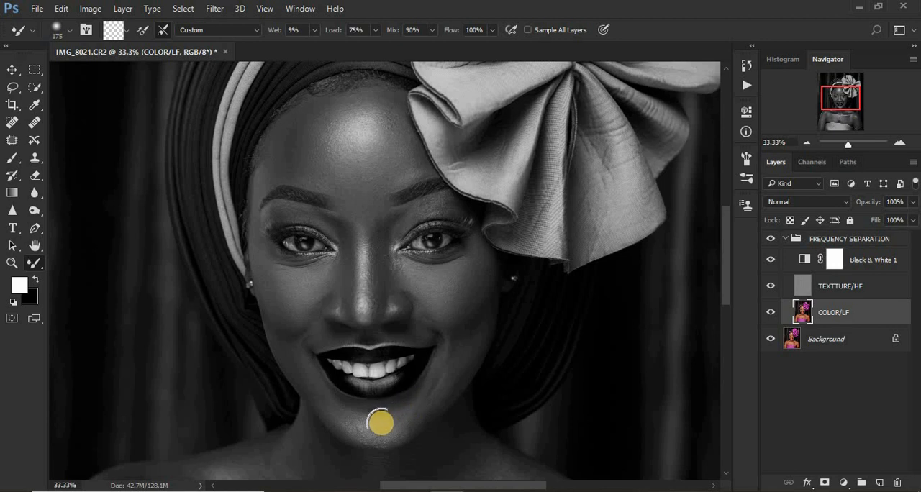
{"action": "mouse_move", "coordinate": [383, 428]}
{"action": "left_mouse_down"}
{"action": "mouse_move", "coordinate": [341, 420]}
{"action": "mouse_move", "coordinate": [392, 422]}
{"action": "mouse_move", "coordinate": [368, 424]}
{"action": "left_mouse_up"}
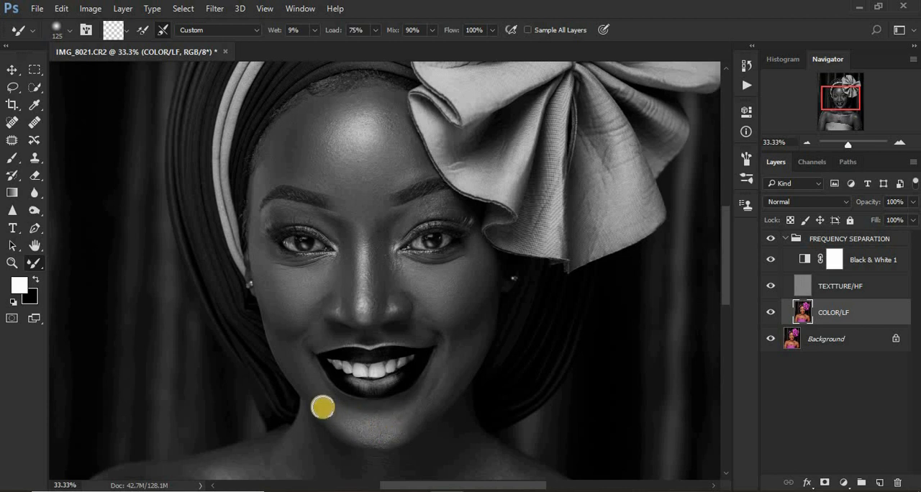
{"action": "left_click_drag", "start_coordinate": [323, 405], "coordinate": [294, 358]}
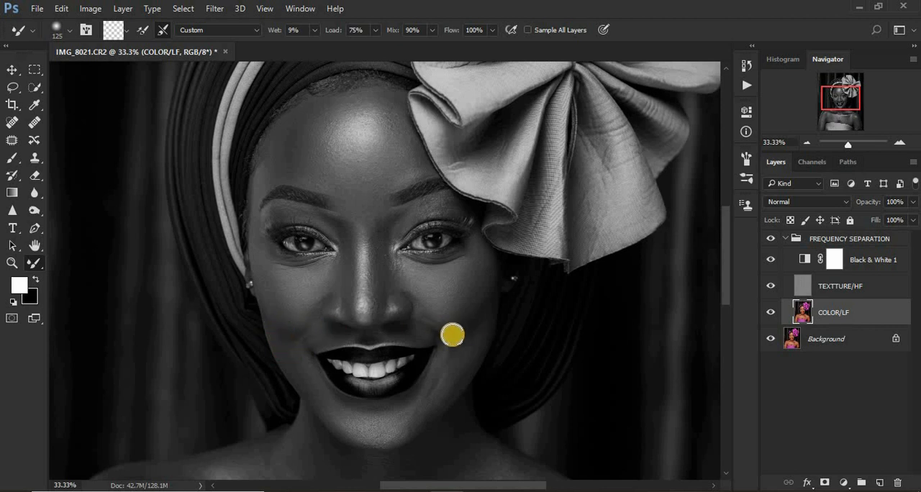
Blend the cheek beside the mouth with the Mixer Brush at size 125, and the under-eye areas and outer cheek at size 80.
{"action": "left_click_drag", "start_coordinate": [468, 327], "coordinate": [469, 306]}
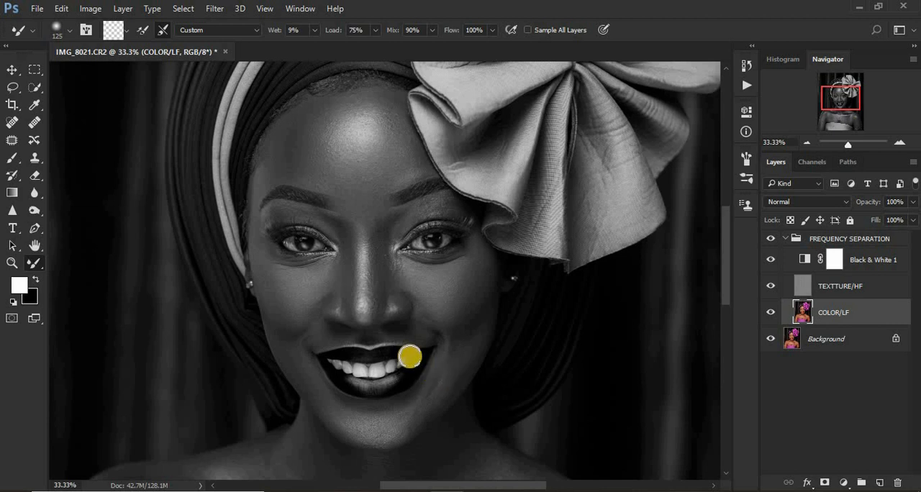
{"action": "key", "text": "ctrl+plus"}
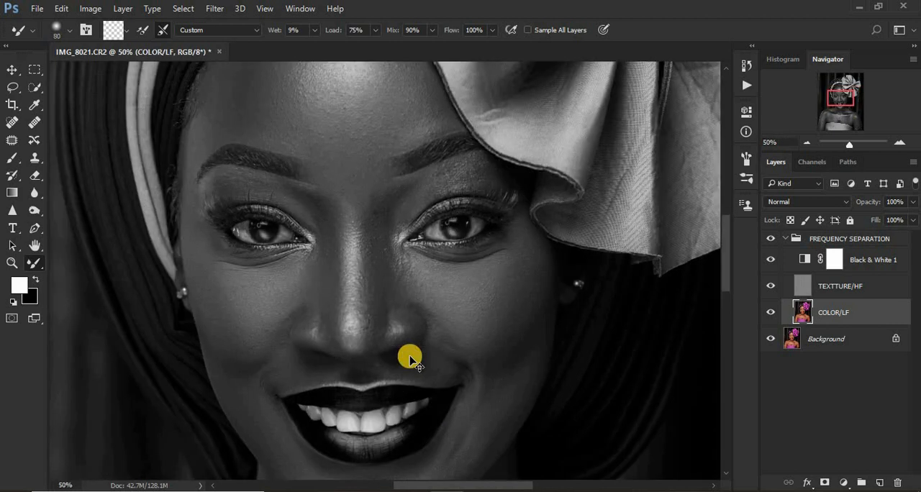
{"action": "left_click_drag", "start_coordinate": [726, 271], "coordinate": [725, 292]}
{"action": "mouse_move", "coordinate": [434, 265]}
{"action": "left_mouse_down"}
{"action": "mouse_move", "coordinate": [452, 252]}
{"action": "mouse_move", "coordinate": [472, 259]}
{"action": "mouse_move", "coordinate": [452, 229]}
{"action": "mouse_move", "coordinate": [492, 285]}
{"action": "mouse_move", "coordinate": [477, 256]}
{"action": "mouse_move", "coordinate": [331, 263]}
{"action": "left_mouse_up"}
{"action": "mouse_move", "coordinate": [268, 264]}
{"action": "left_mouse_down"}
{"action": "mouse_move", "coordinate": [241, 274]}
{"action": "mouse_move", "coordinate": [245, 257]}
{"action": "mouse_move", "coordinate": [223, 313]}
{"action": "mouse_move", "coordinate": [226, 292]}
{"action": "mouse_move", "coordinate": [236, 342]}
{"action": "mouse_move", "coordinate": [221, 305]}
{"action": "mouse_move", "coordinate": [260, 377]}
{"action": "mouse_move", "coordinate": [298, 408]}
{"action": "mouse_move", "coordinate": [289, 399]}
{"action": "mouse_move", "coordinate": [336, 414]}
{"action": "mouse_move", "coordinate": [402, 411]}
{"action": "mouse_move", "coordinate": [466, 378]}
{"action": "mouse_move", "coordinate": [543, 264]}
{"action": "mouse_move", "coordinate": [528, 269]}
{"action": "mouse_move", "coordinate": [576, 237]}
{"action": "mouse_move", "coordinate": [593, 151]}
{"action": "left_mouse_up"}
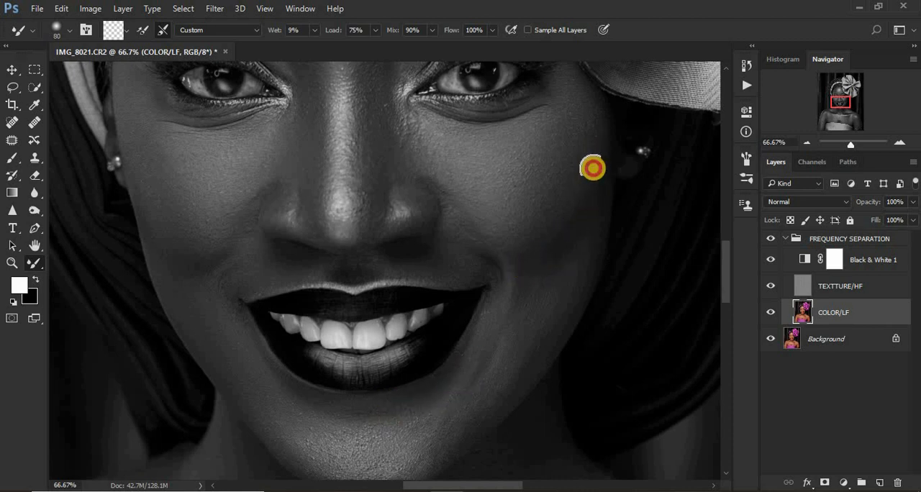
Blend the chest and the skin below the collarbones on COLOR/LF with the Mixer Brush at size 300.
{"action": "scroll", "coordinate": [679, 267], "scroll_direction": "down", "scroll_amount": 3}
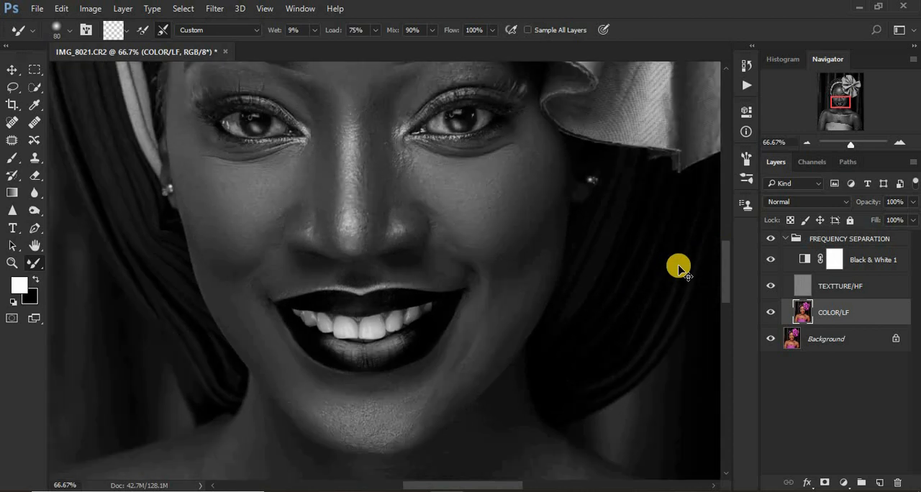
{"action": "scroll", "coordinate": [679, 266], "scroll_direction": "down", "scroll_amount": 1}
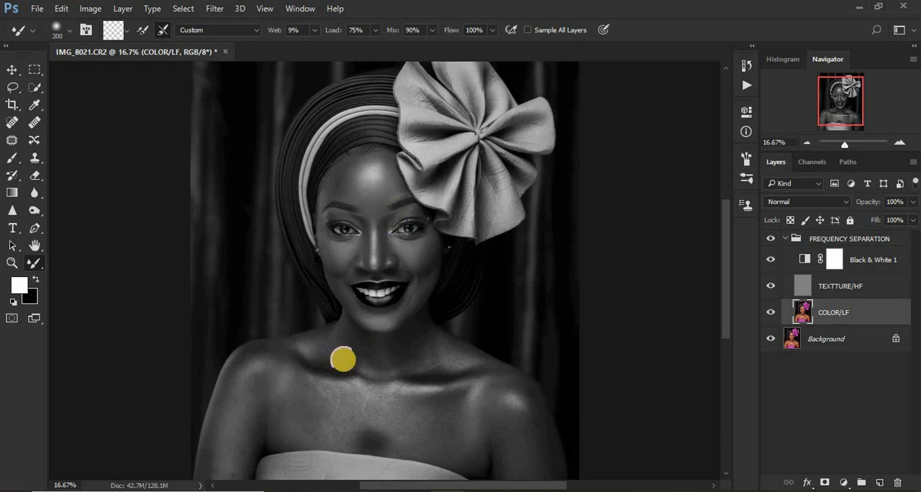
{"action": "mouse_move", "coordinate": [298, 404]}
{"action": "left_mouse_down"}
{"action": "mouse_move", "coordinate": [284, 379]}
{"action": "mouse_move", "coordinate": [286, 401]}
{"action": "mouse_move", "coordinate": [320, 425]}
{"action": "mouse_move", "coordinate": [328, 417]}
{"action": "mouse_move", "coordinate": [313, 406]}
{"action": "mouse_move", "coordinate": [315, 392]}
{"action": "mouse_move", "coordinate": [347, 398]}
{"action": "mouse_move", "coordinate": [305, 391]}
{"action": "left_mouse_up"}
{"action": "mouse_move", "coordinate": [302, 422]}
{"action": "left_mouse_down"}
{"action": "mouse_move", "coordinate": [340, 428]}
{"action": "mouse_move", "coordinate": [338, 407]}
{"action": "mouse_move", "coordinate": [377, 406]}
{"action": "mouse_move", "coordinate": [351, 396]}
{"action": "mouse_move", "coordinate": [365, 400]}
{"action": "mouse_move", "coordinate": [327, 432]}
{"action": "mouse_move", "coordinate": [283, 403]}
{"action": "left_mouse_up"}
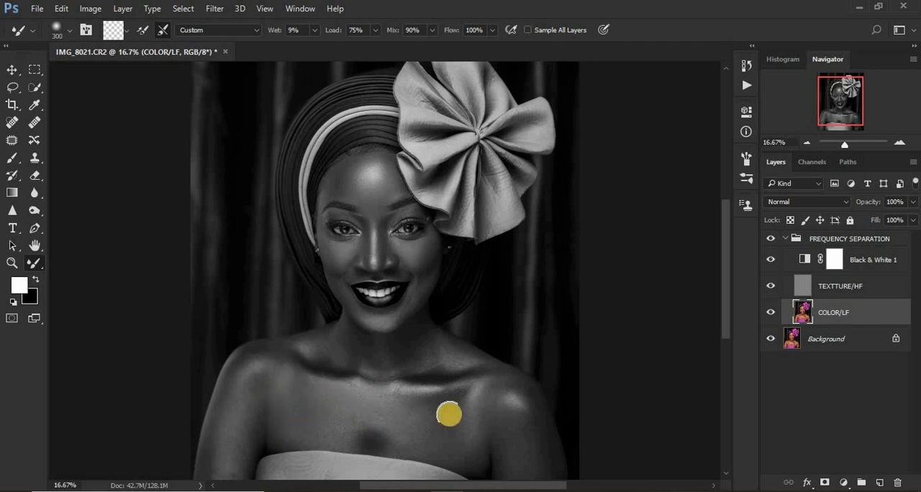
{"action": "mouse_move", "coordinate": [448, 413]}
{"action": "left_mouse_down"}
{"action": "mouse_move", "coordinate": [438, 425]}
{"action": "mouse_move", "coordinate": [447, 411]}
{"action": "mouse_move", "coordinate": [430, 405]}
{"action": "left_mouse_up"}
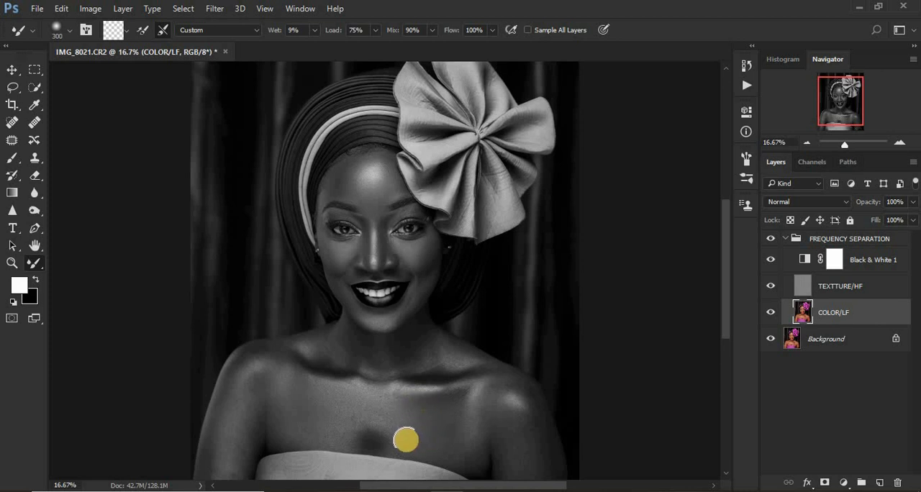
{"action": "mouse_move", "coordinate": [394, 429]}
{"action": "left_mouse_down"}
{"action": "mouse_move", "coordinate": [364, 405]}
{"action": "mouse_move", "coordinate": [379, 420]}
{"action": "mouse_move", "coordinate": [305, 425]}
{"action": "mouse_move", "coordinate": [292, 399]}
{"action": "mouse_move", "coordinate": [302, 393]}
{"action": "mouse_move", "coordinate": [251, 418]}
{"action": "mouse_move", "coordinate": [236, 482]}
{"action": "left_mouse_up"}
{"action": "mouse_move", "coordinate": [273, 406]}
{"action": "left_mouse_down"}
{"action": "mouse_move", "coordinate": [278, 434]}
{"action": "mouse_move", "coordinate": [264, 388]}
{"action": "mouse_move", "coordinate": [295, 386]}
{"action": "left_mouse_up"}
Smooth both shoulders and upper arms on COLOR/LF with long Mixer Brush strokes at size 300.
{"action": "key", "text": "ctrl+minus"}
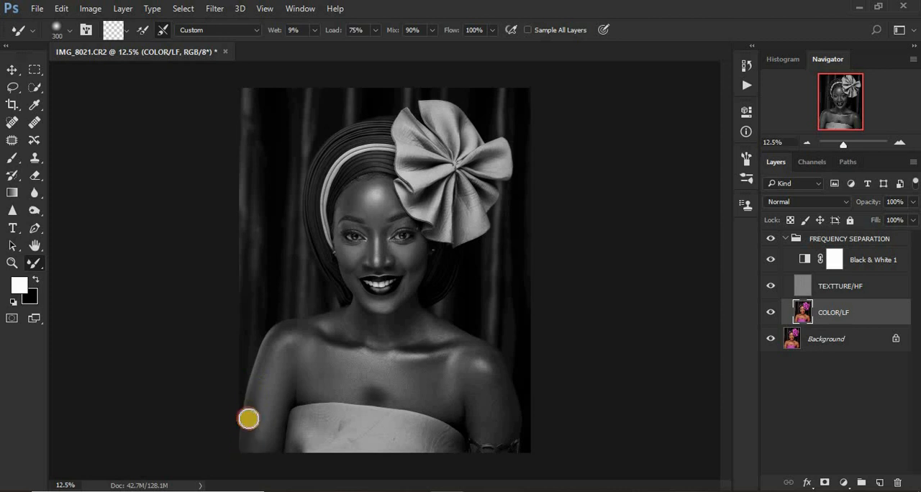
{"action": "mouse_move", "coordinate": [249, 475]}
{"action": "left_mouse_down"}
{"action": "mouse_move", "coordinate": [265, 353]}
{"action": "mouse_move", "coordinate": [286, 329]}
{"action": "left_mouse_up"}
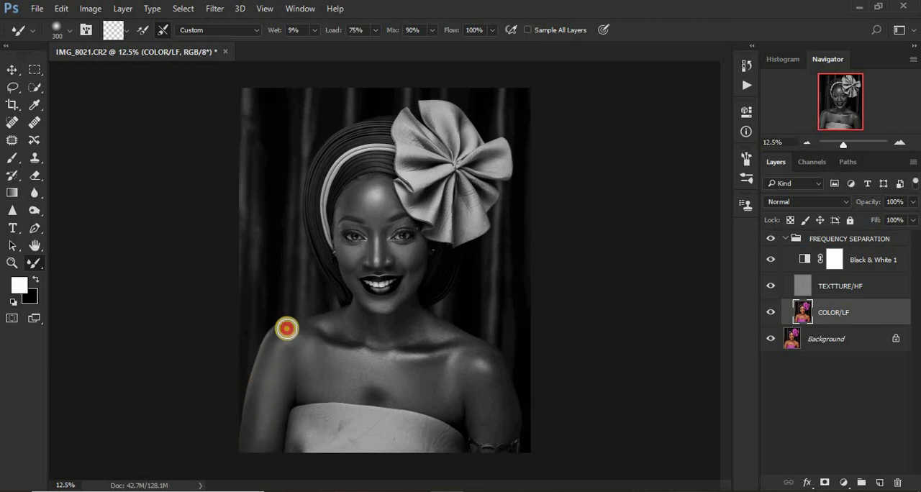
{"action": "mouse_move", "coordinate": [273, 413]}
{"action": "left_mouse_down"}
{"action": "mouse_move", "coordinate": [267, 407]}
{"action": "mouse_move", "coordinate": [264, 429]}
{"action": "left_mouse_up"}
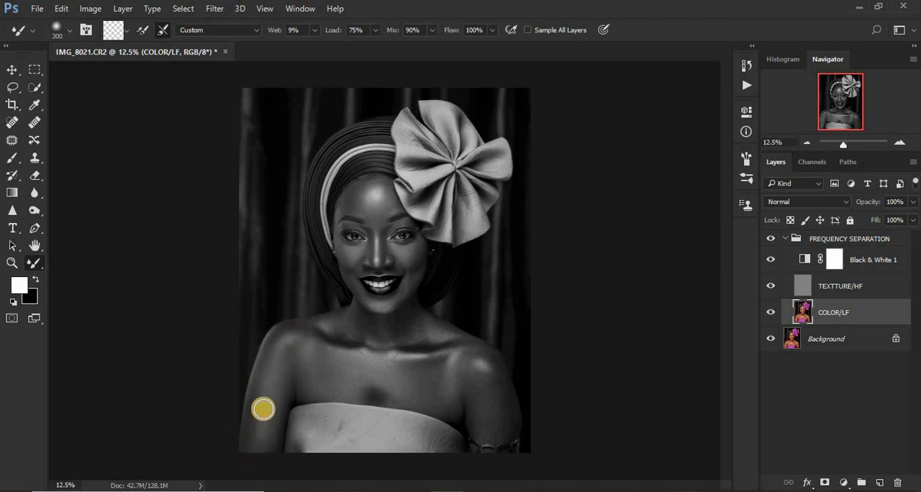
{"action": "left_click_drag", "start_coordinate": [254, 463], "coordinate": [280, 346]}
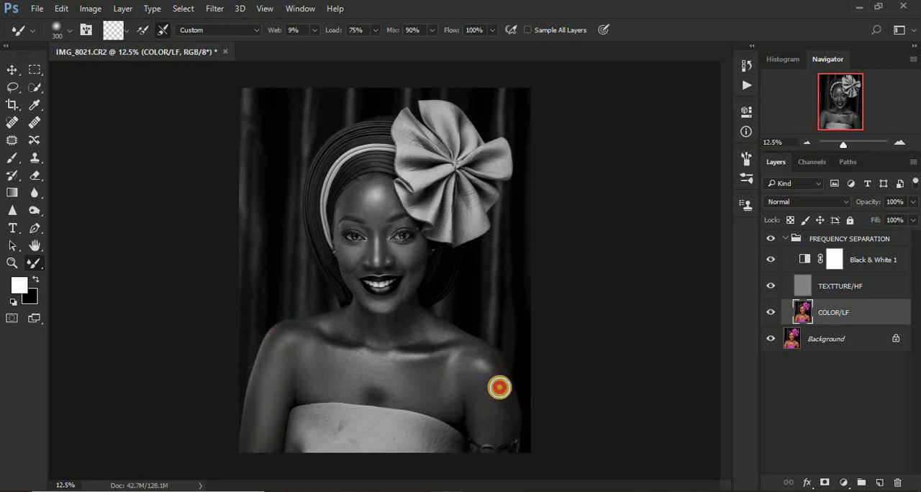
{"action": "mouse_move", "coordinate": [499, 387]}
{"action": "left_mouse_down"}
{"action": "mouse_move", "coordinate": [509, 421]}
{"action": "mouse_move", "coordinate": [506, 401]}
{"action": "mouse_move", "coordinate": [486, 422]}
{"action": "left_mouse_up"}
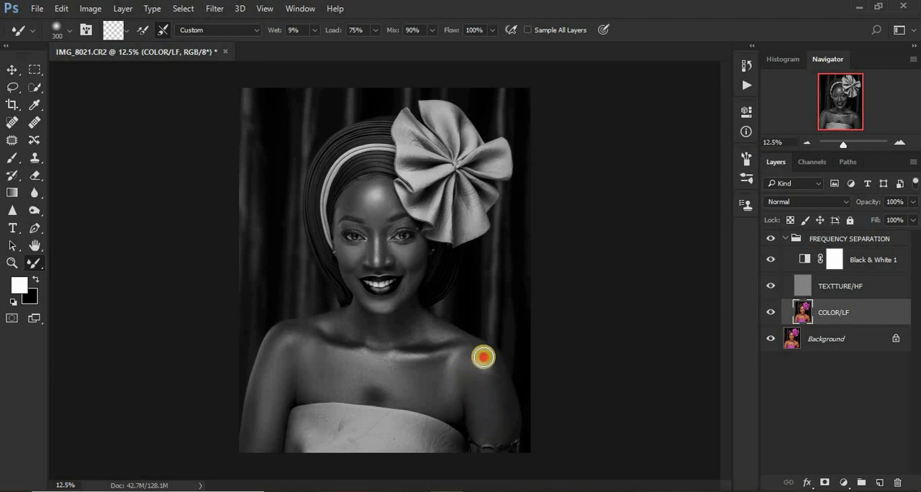
{"action": "left_click_drag", "start_coordinate": [483, 357], "coordinate": [496, 374]}
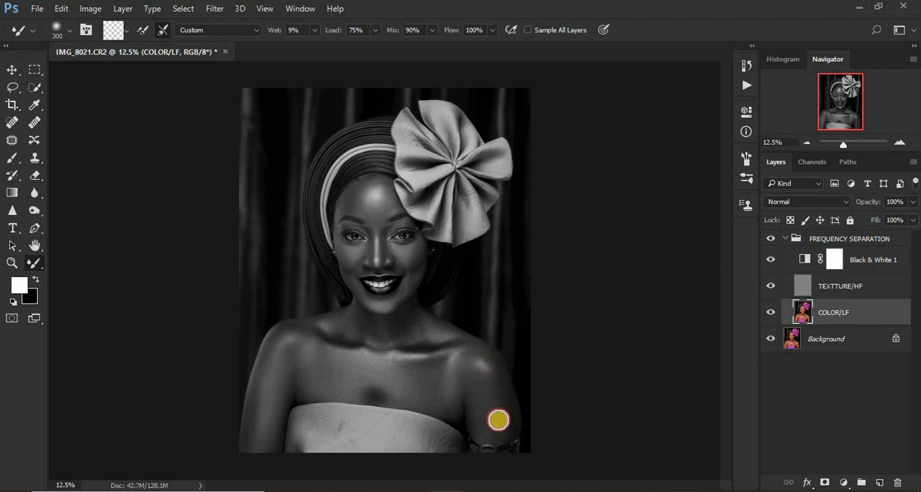
{"action": "left_click_drag", "start_coordinate": [499, 420], "coordinate": [475, 426]}
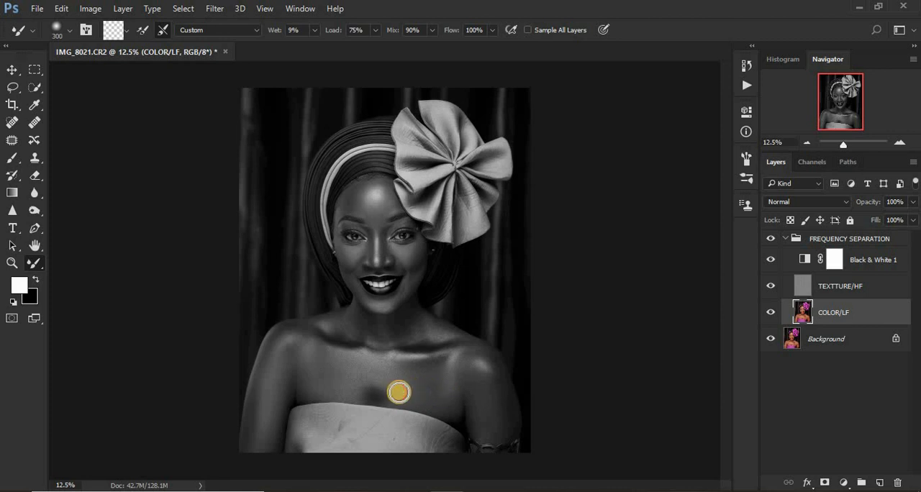
Blend the mid-chest with the Mixer Brush at size 300, and the collarbones, neck and shoulder slope at size 200.
{"action": "left_click_drag", "start_coordinate": [376, 380], "coordinate": [335, 388]}
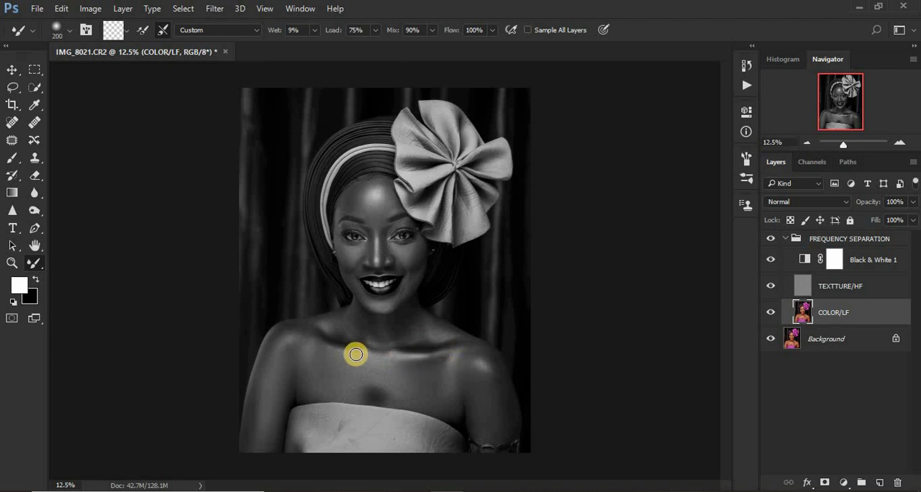
{"action": "mouse_move", "coordinate": [338, 347]}
{"action": "left_mouse_down"}
{"action": "mouse_move", "coordinate": [312, 321]}
{"action": "mouse_move", "coordinate": [325, 320]}
{"action": "mouse_move", "coordinate": [289, 327]}
{"action": "mouse_move", "coordinate": [444, 337]}
{"action": "mouse_move", "coordinate": [428, 327]}
{"action": "mouse_move", "coordinate": [446, 336]}
{"action": "mouse_move", "coordinate": [403, 337]}
{"action": "mouse_move", "coordinate": [418, 327]}
{"action": "mouse_move", "coordinate": [470, 342]}
{"action": "mouse_move", "coordinate": [461, 333]}
{"action": "mouse_move", "coordinate": [422, 335]}
{"action": "left_mouse_up"}
{"action": "key", "text": "ctrl+plus"}
{"action": "key", "text": "ctrl+plus"}
{"action": "key", "text": "ctrl+plus"}
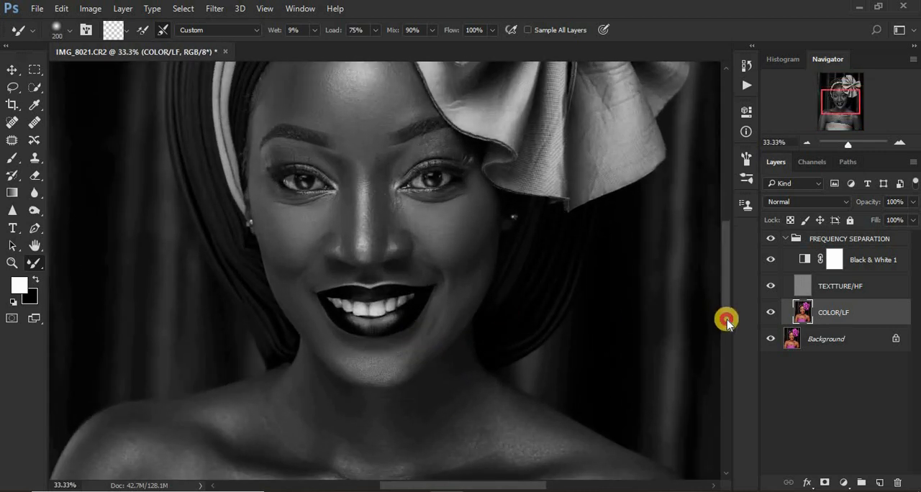
{"action": "left_click_drag", "start_coordinate": [726, 320], "coordinate": [727, 340]}
{"action": "mouse_move", "coordinate": [449, 322]}
{"action": "left_mouse_down"}
{"action": "mouse_move", "coordinate": [462, 330]}
{"action": "mouse_move", "coordinate": [459, 293]}
{"action": "mouse_move", "coordinate": [457, 320]}
{"action": "mouse_move", "coordinate": [406, 322]}
{"action": "mouse_move", "coordinate": [451, 305]}
{"action": "mouse_move", "coordinate": [473, 333]}
{"action": "mouse_move", "coordinate": [487, 324]}
{"action": "mouse_move", "coordinate": [531, 336]}
{"action": "mouse_move", "coordinate": [468, 362]}
{"action": "mouse_move", "coordinate": [368, 370]}
{"action": "mouse_move", "coordinate": [384, 354]}
{"action": "mouse_move", "coordinate": [371, 327]}
{"action": "mouse_move", "coordinate": [312, 296]}
{"action": "mouse_move", "coordinate": [310, 311]}
{"action": "mouse_move", "coordinate": [295, 302]}
{"action": "mouse_move", "coordinate": [290, 348]}
{"action": "mouse_move", "coordinate": [214, 333]}
{"action": "mouse_move", "coordinate": [246, 322]}
{"action": "mouse_move", "coordinate": [327, 328]}
{"action": "mouse_move", "coordinate": [391, 360]}
{"action": "mouse_move", "coordinate": [353, 378]}
{"action": "mouse_move", "coordinate": [395, 388]}
{"action": "mouse_move", "coordinate": [469, 374]}
{"action": "mouse_move", "coordinate": [467, 363]}
{"action": "mouse_move", "coordinate": [481, 355]}
{"action": "mouse_move", "coordinate": [499, 375]}
{"action": "left_mouse_up"}
{"action": "left_click_drag", "start_coordinate": [489, 333], "coordinate": [563, 356]}
{"action": "mouse_move", "coordinate": [622, 391]}
{"action": "left_mouse_down"}
{"action": "mouse_move", "coordinate": [594, 420]}
{"action": "mouse_move", "coordinate": [633, 384]}
{"action": "mouse_move", "coordinate": [684, 438]}
{"action": "mouse_move", "coordinate": [693, 468]}
{"action": "mouse_move", "coordinate": [623, 475]}
{"action": "left_mouse_up"}
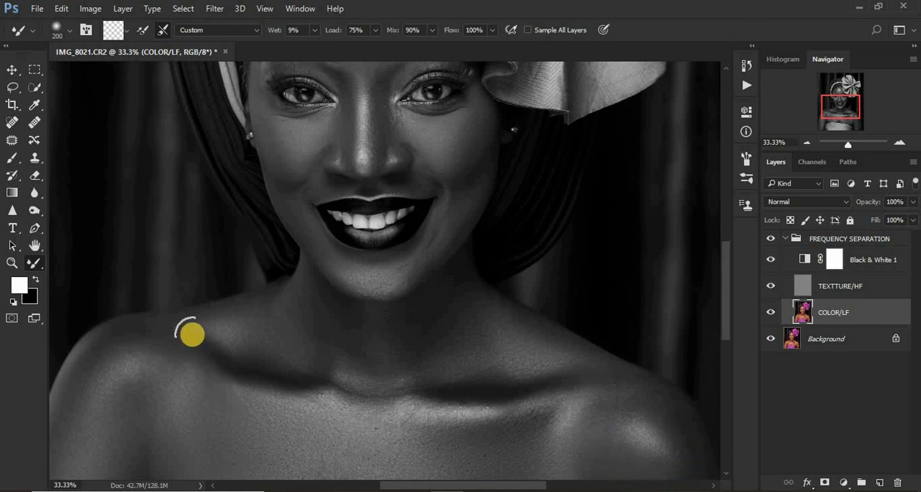
Touch up the collarbone area and the upper arm above the bracelet with the Mixer Brush at size 200.
{"action": "scroll", "coordinate": [395, 380], "scroll_direction": "down", "scroll_amount": 1}
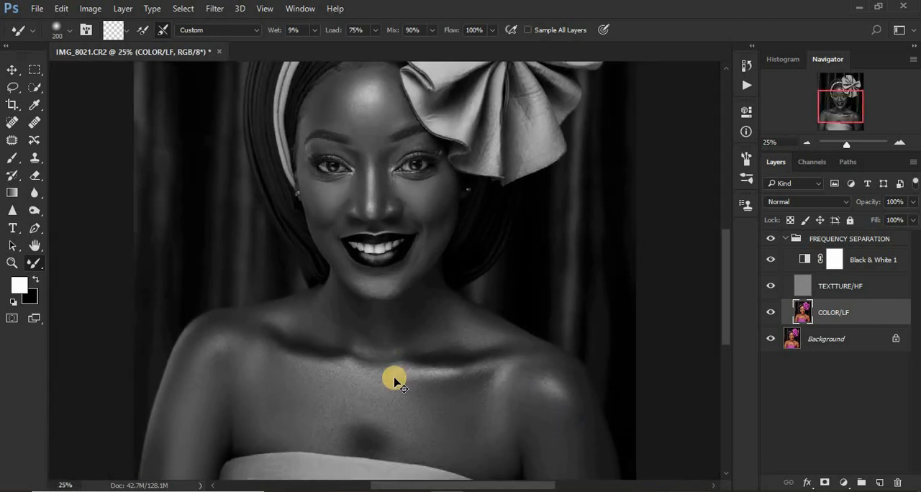
{"action": "scroll", "coordinate": [395, 380], "scroll_direction": "down", "scroll_amount": 1}
{"action": "left_click", "coordinate": [389, 336]}
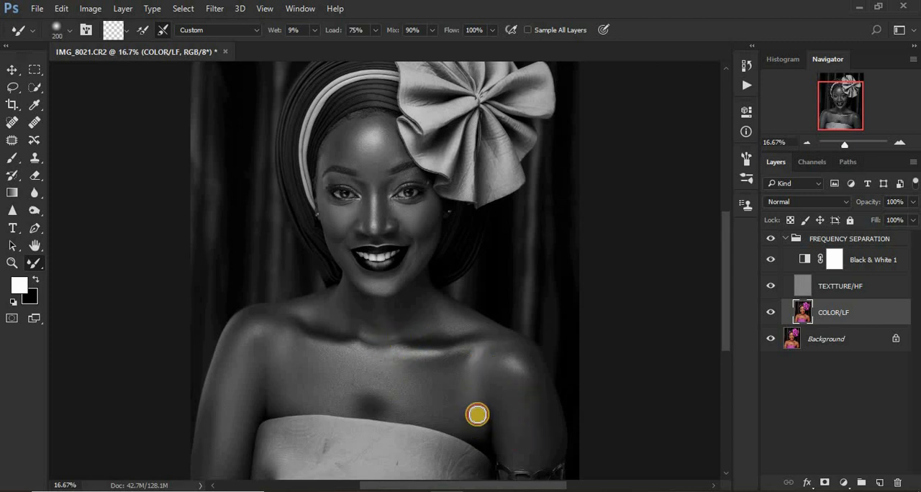
{"action": "mouse_move", "coordinate": [512, 437]}
{"action": "left_mouse_down"}
{"action": "mouse_move", "coordinate": [545, 456]}
{"action": "mouse_move", "coordinate": [547, 403]}
{"action": "mouse_move", "coordinate": [549, 384]}
{"action": "left_mouse_up"}
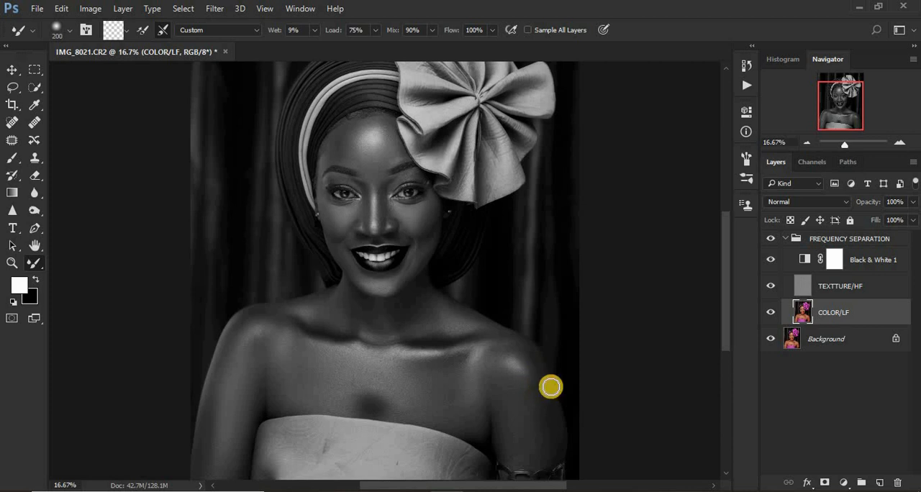
Compare the retouch in color with the FREQUENCY SEPARATION group off and on, and delete the Black & White 1 layer.
{"action": "left_click", "coordinate": [774, 262]}
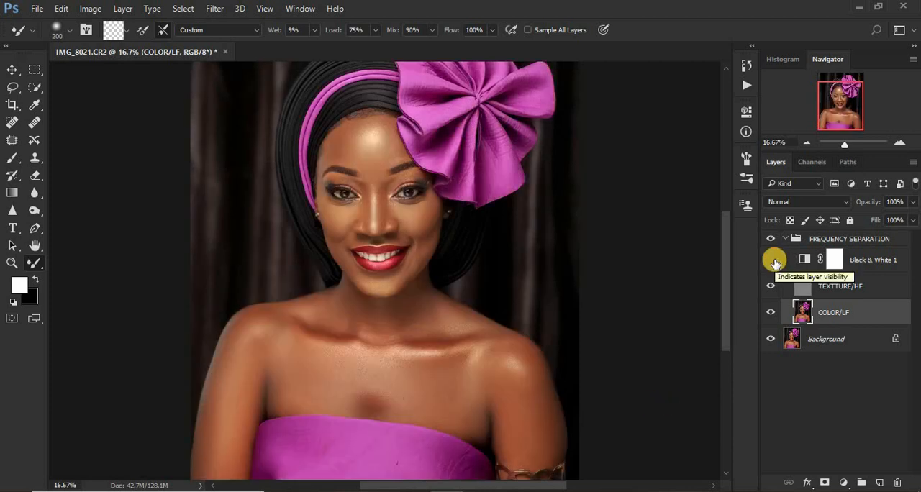
{"action": "left_click", "coordinate": [771, 240]}
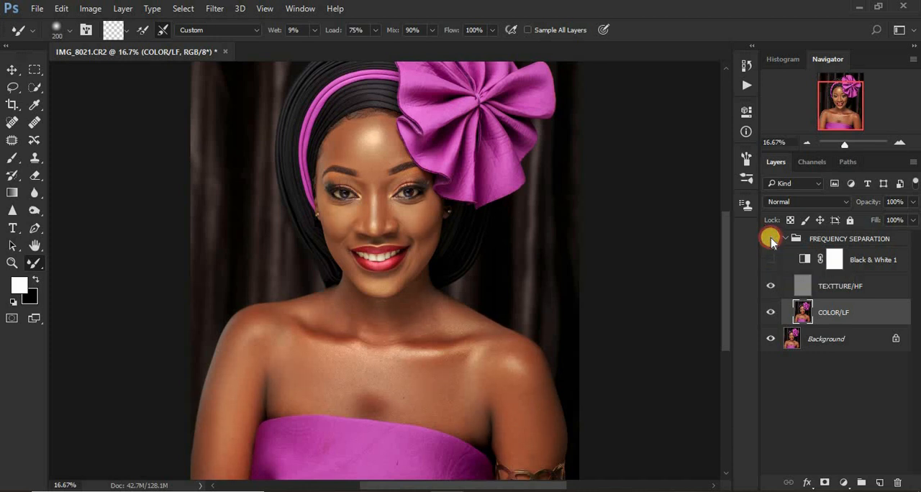
{"action": "left_click", "coordinate": [771, 240]}
{"action": "left_click_drag", "start_coordinate": [362, 383], "coordinate": [360, 383]}
{"action": "left_click", "coordinate": [310, 398]}
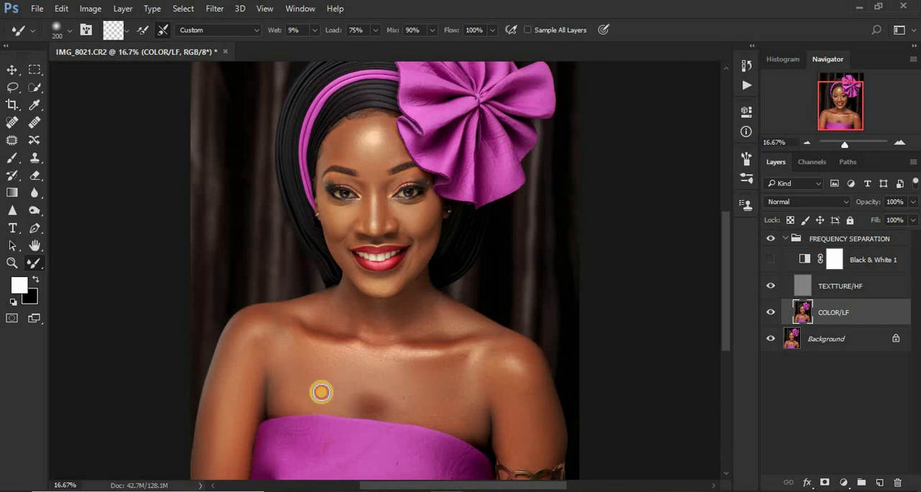
{"action": "left_click", "coordinate": [873, 261]}
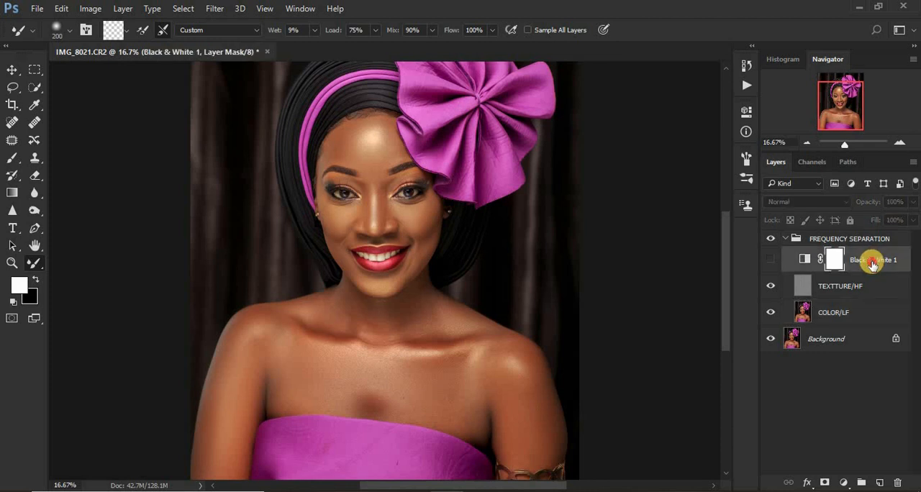
{"action": "left_click_drag", "start_coordinate": [872, 265], "coordinate": [904, 488]}
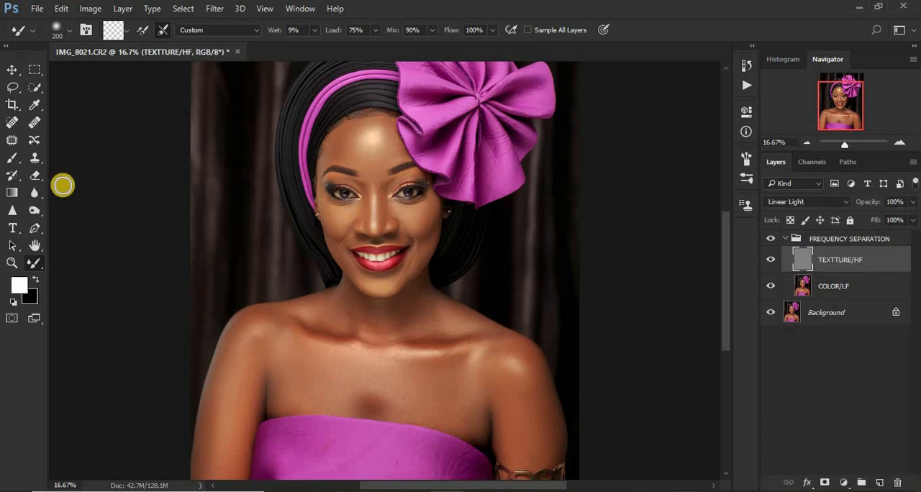
Outline the forehead above the eyebrows on the COLOR/LF layer with the Lasso tool.
{"action": "left_click", "coordinate": [13, 89]}
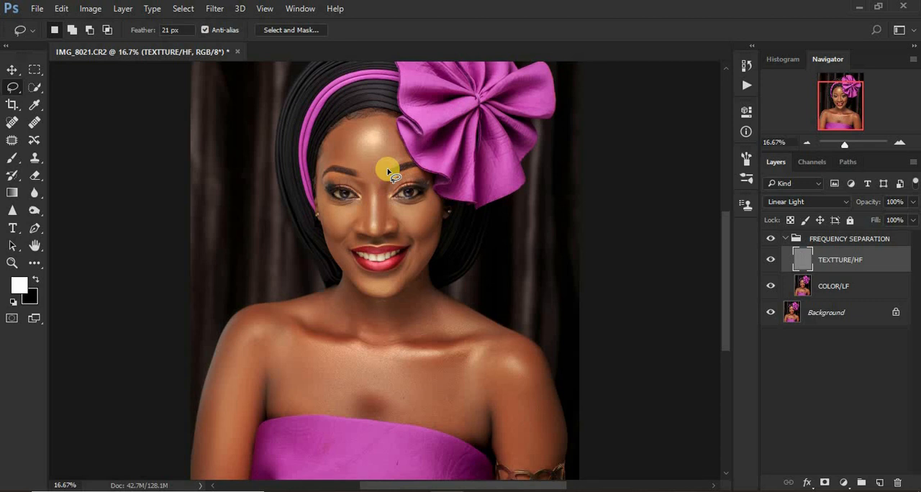
{"action": "left_click", "coordinate": [805, 288]}
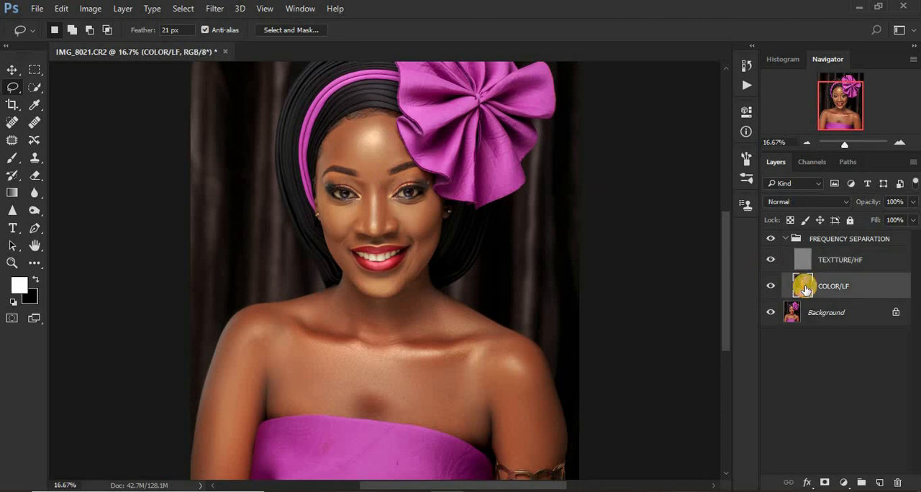
{"action": "left_click", "coordinate": [336, 257]}
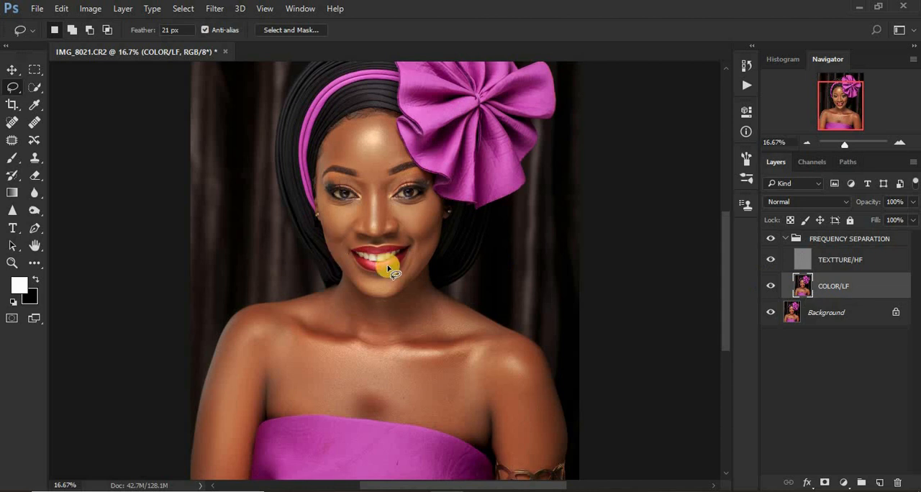
{"action": "scroll", "coordinate": [387, 267], "scroll_direction": "up", "scroll_amount": 4}
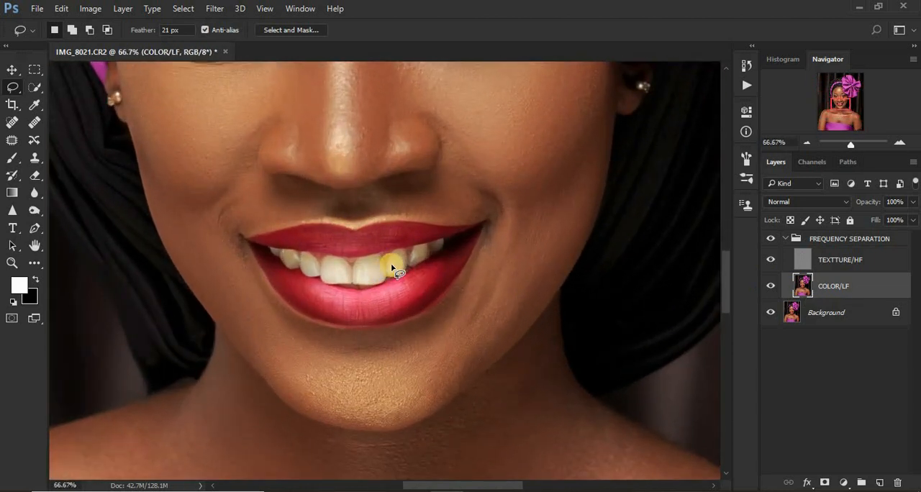
{"action": "left_click_drag", "start_coordinate": [726, 251], "coordinate": [728, 209]}
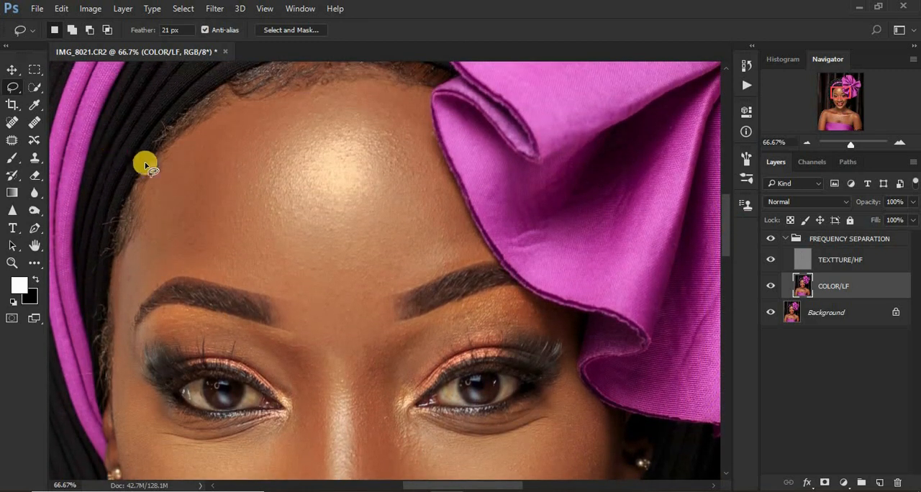
{"action": "mouse_move", "coordinate": [157, 174]}
{"action": "left_mouse_down"}
{"action": "mouse_move", "coordinate": [227, 111]}
{"action": "mouse_move", "coordinate": [290, 89]}
{"action": "mouse_move", "coordinate": [373, 76]}
{"action": "mouse_move", "coordinate": [411, 94]}
{"action": "mouse_move", "coordinate": [439, 190]}
{"action": "mouse_move", "coordinate": [474, 254]}
{"action": "mouse_move", "coordinate": [416, 284]}
{"action": "mouse_move", "coordinate": [313, 300]}
{"action": "mouse_move", "coordinate": [177, 272]}
{"action": "mouse_move", "coordinate": [118, 310]}
{"action": "mouse_move", "coordinate": [116, 268]}
{"action": "mouse_move", "coordinate": [166, 159]}
{"action": "left_mouse_up"}
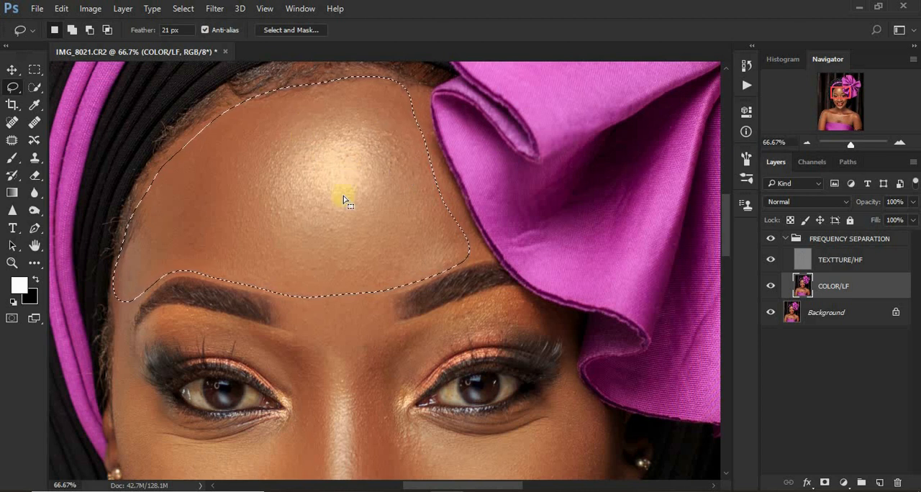
Start a Gaussian Blur on the forehead selection and preview it with a radius of 27.7 pixels.
{"action": "left_click", "coordinate": [212, 8]}
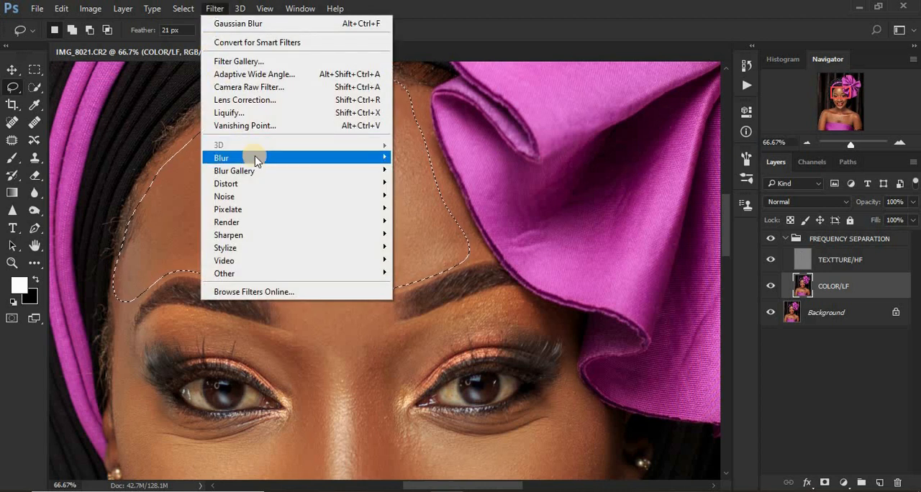
{"action": "mouse_move", "coordinate": [256, 158]}
{"action": "left_click", "coordinate": [428, 209]}
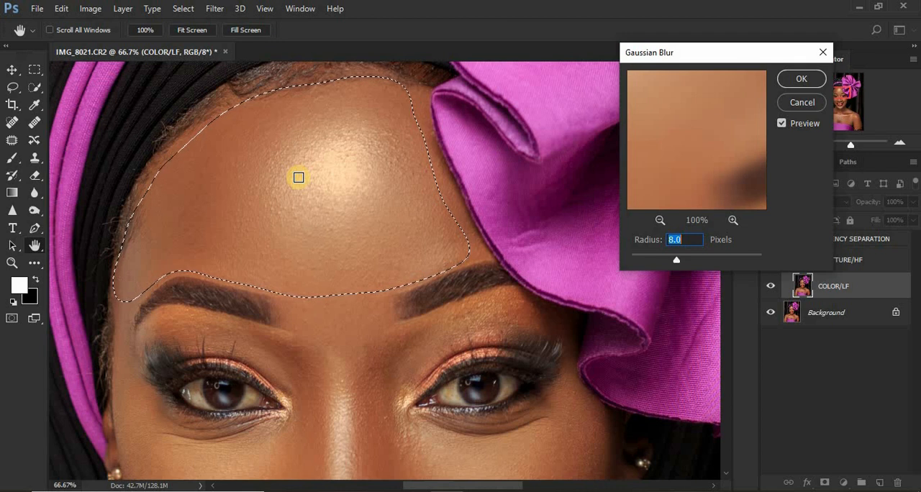
{"action": "mouse_move", "coordinate": [703, 259]}
{"action": "left_mouse_down"}
{"action": "mouse_move", "coordinate": [676, 260]}
{"action": "mouse_move", "coordinate": [692, 265]}
{"action": "left_mouse_up"}
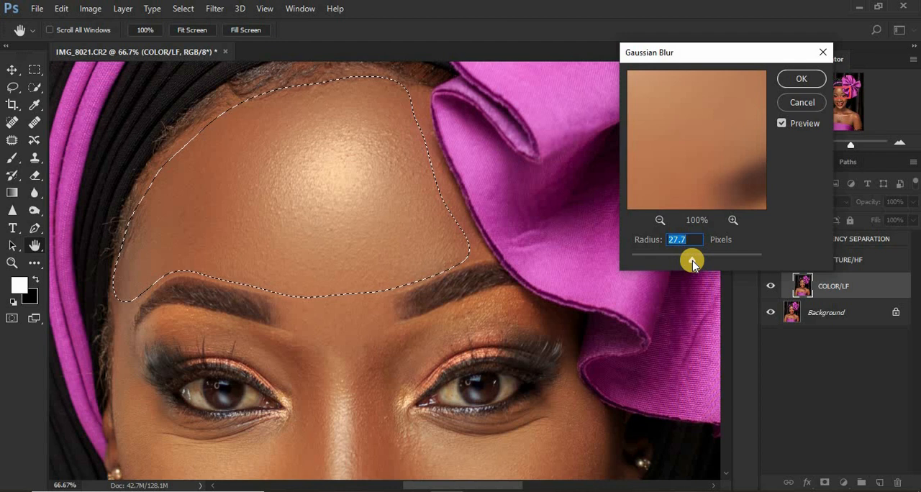
{"action": "key", "text": "ctrl+minus"}
{"action": "key", "text": "ctrl+minus"}
{"action": "key", "text": "ctrl+minus"}
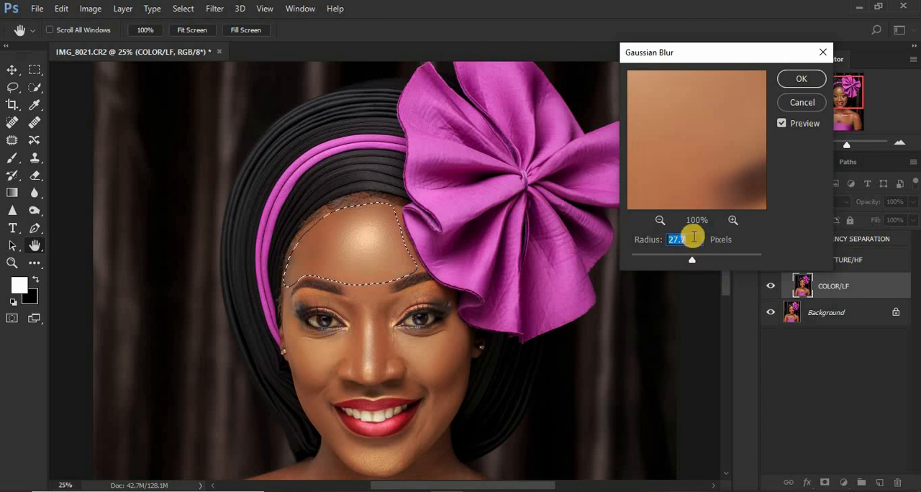
Apply the forehead's Gaussian Blur with a radius of 26 pixels and clear the selection.
{"action": "key", "text": "BackSpace"}
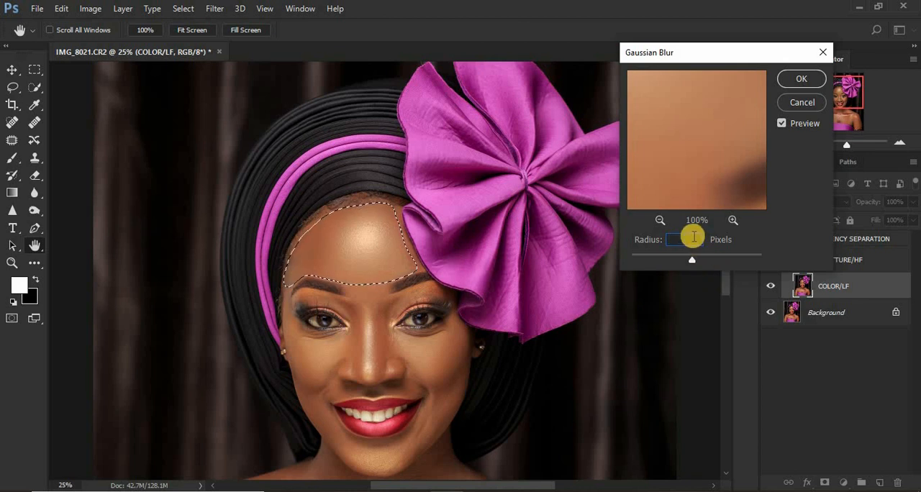
{"action": "type", "text": "8"}
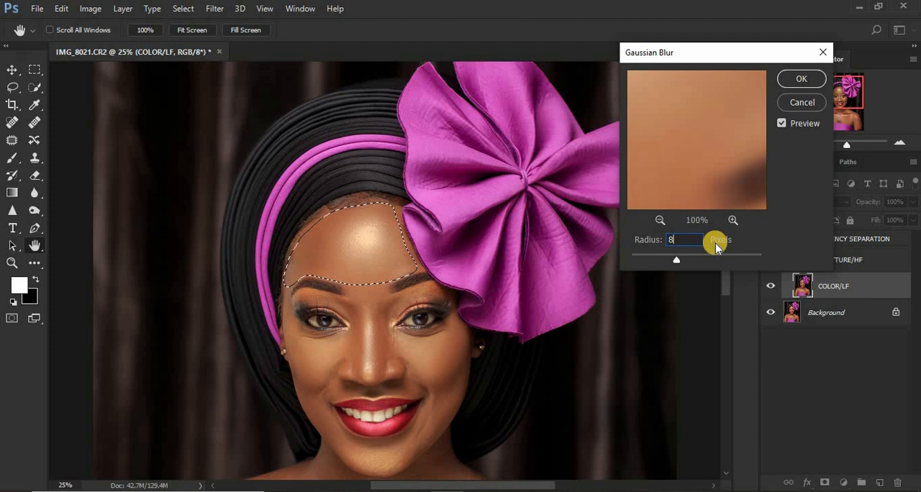
{"action": "double_click", "coordinate": [671, 243]}
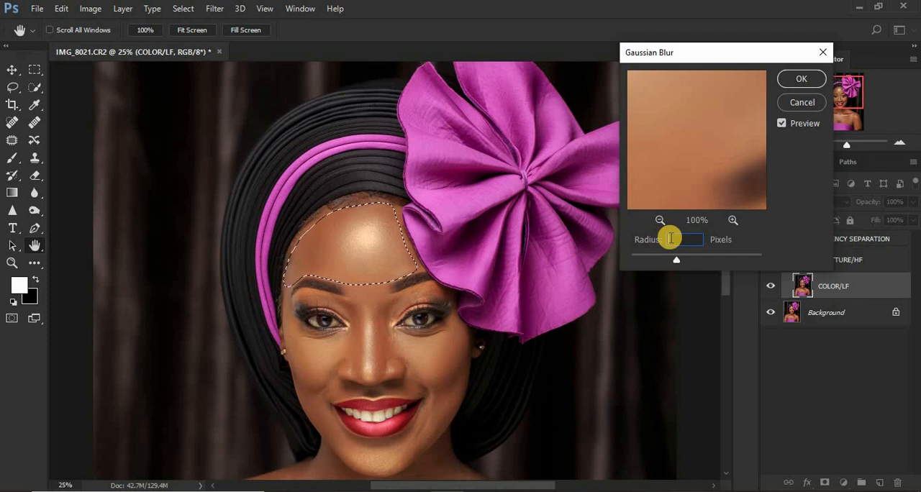
{"action": "type", "text": "16"}
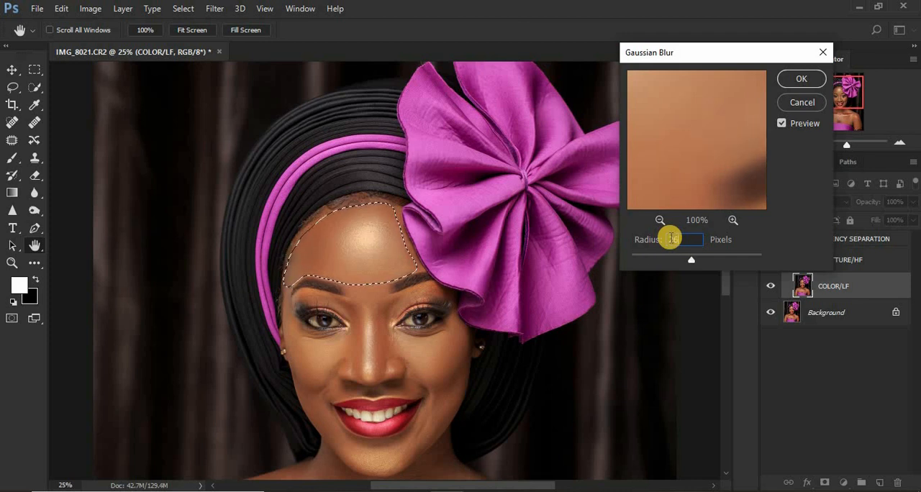
{"action": "type", "text": "26"}
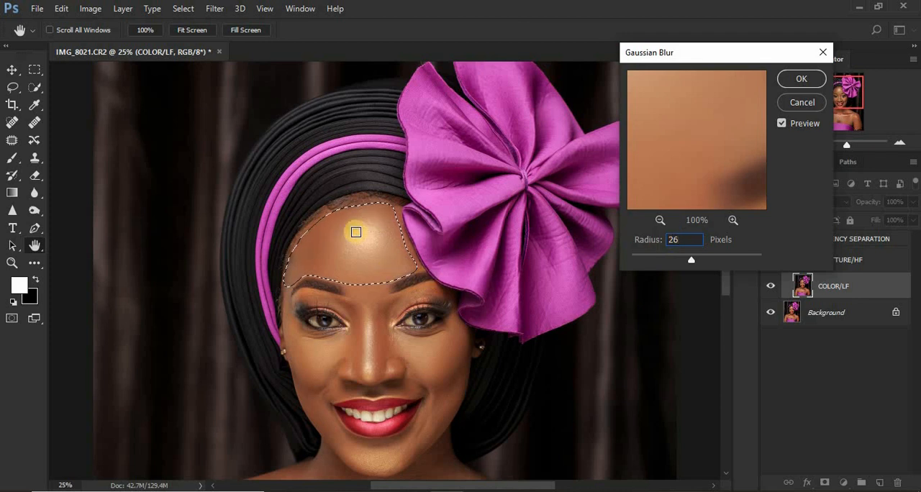
{"action": "left_click", "coordinate": [801, 76]}
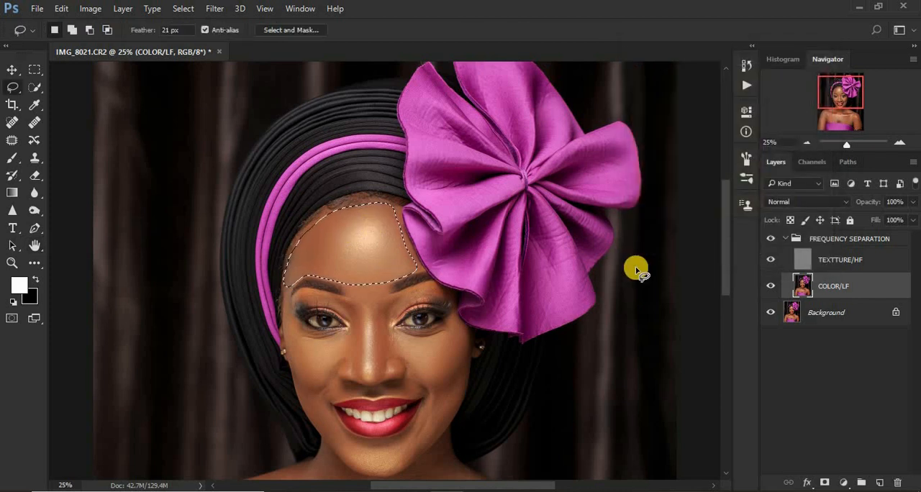
{"action": "left_click", "coordinate": [636, 270]}
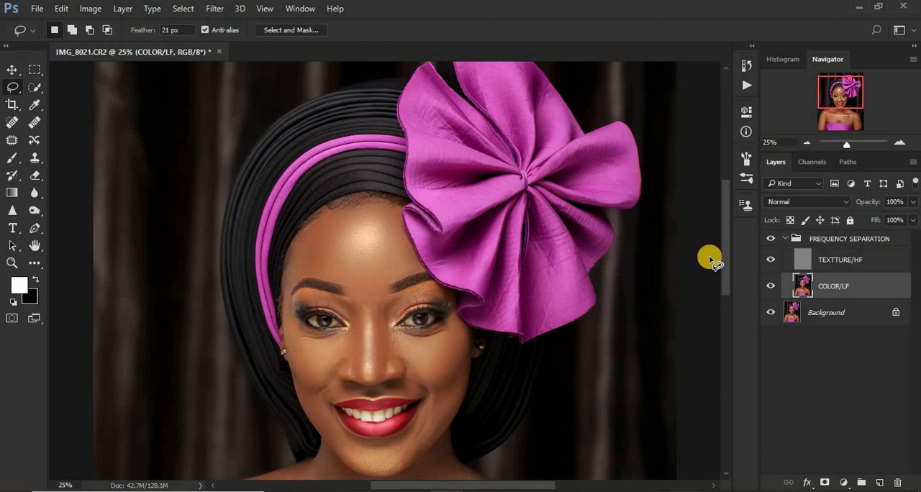
Outline the cheek below the eye on the headband side with the Lasso, apply the same Gaussian Blur, and deselect.
{"action": "key", "text": "ctrl+plus"}
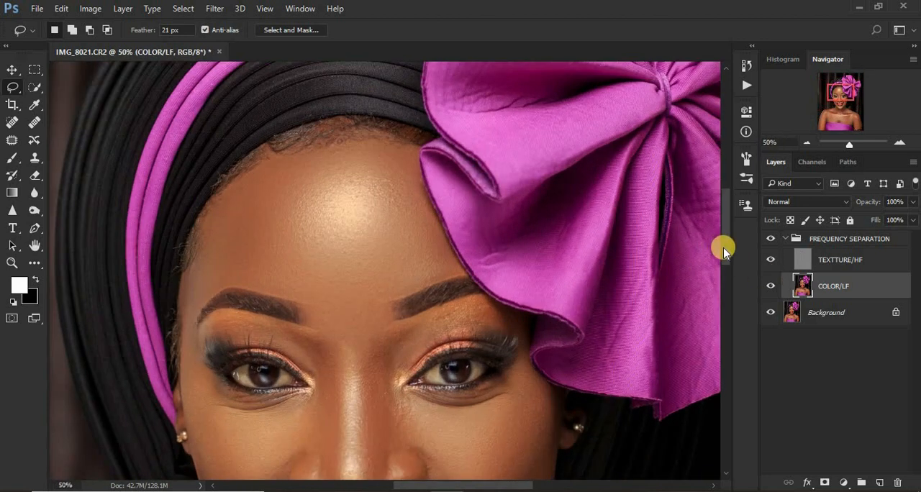
{"action": "left_click_drag", "start_coordinate": [724, 247], "coordinate": [725, 277]}
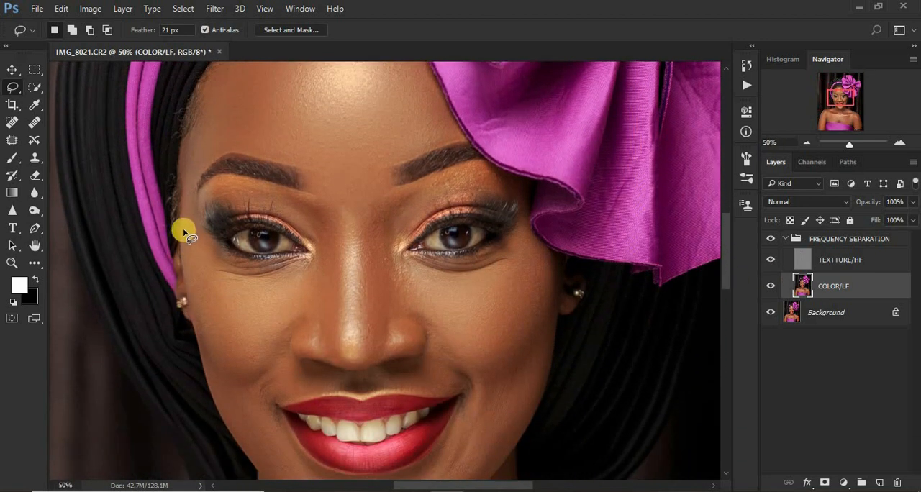
{"action": "mouse_move", "coordinate": [183, 230]}
{"action": "left_mouse_down"}
{"action": "mouse_move", "coordinate": [234, 269]}
{"action": "mouse_move", "coordinate": [309, 269]}
{"action": "mouse_move", "coordinate": [309, 290]}
{"action": "mouse_move", "coordinate": [257, 370]}
{"action": "mouse_move", "coordinate": [228, 372]}
{"action": "mouse_move", "coordinate": [201, 325]}
{"action": "mouse_move", "coordinate": [184, 243]}
{"action": "left_mouse_up"}
{"action": "right_click", "coordinate": [204, 275]}
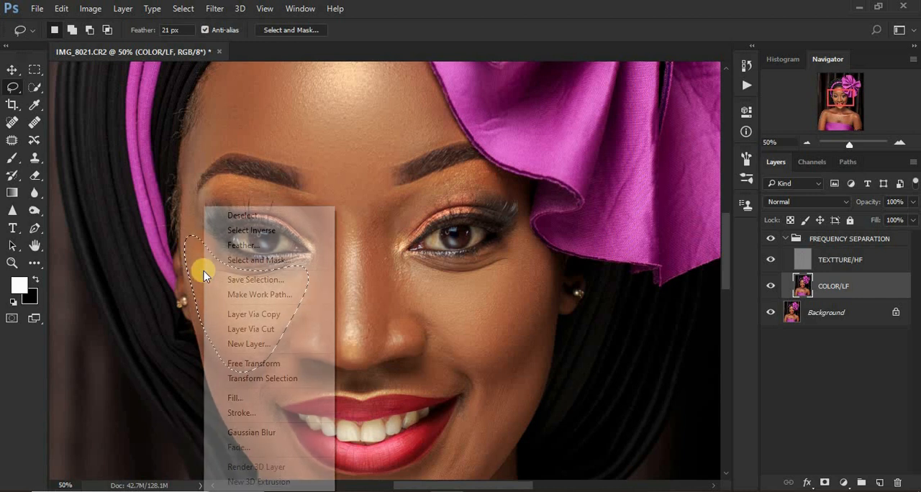
{"action": "left_click", "coordinate": [264, 432]}
{"action": "left_click", "coordinate": [264, 432]}
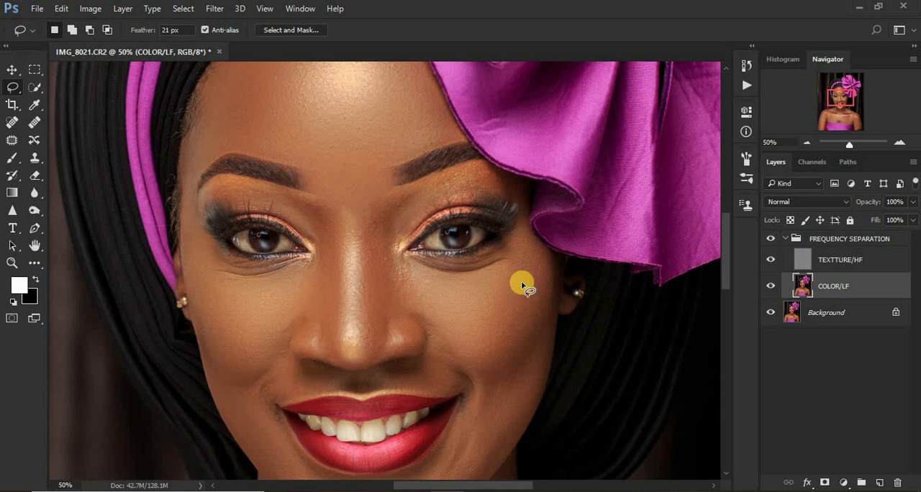
Outline the cheek below the eye on the purple bow's side with the Lasso and apply the same Gaussian Blur.
{"action": "mouse_move", "coordinate": [507, 248]}
{"action": "left_mouse_down"}
{"action": "mouse_move", "coordinate": [456, 264]}
{"action": "mouse_move", "coordinate": [398, 262]}
{"action": "mouse_move", "coordinate": [400, 289]}
{"action": "mouse_move", "coordinate": [421, 323]}
{"action": "mouse_move", "coordinate": [495, 386]}
{"action": "mouse_move", "coordinate": [527, 366]}
{"action": "mouse_move", "coordinate": [546, 329]}
{"action": "mouse_move", "coordinate": [553, 272]}
{"action": "mouse_move", "coordinate": [518, 260]}
{"action": "left_mouse_up"}
{"action": "right_click", "coordinate": [520, 262]}
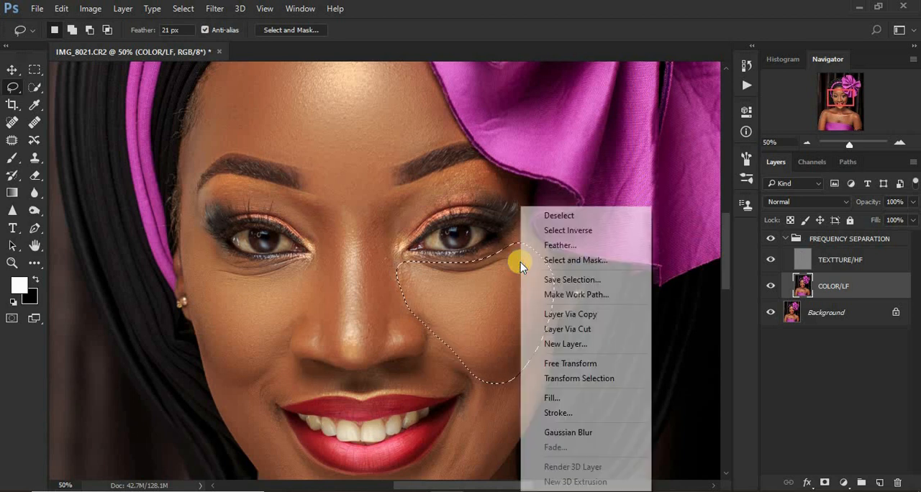
{"action": "left_click", "coordinate": [568, 432]}
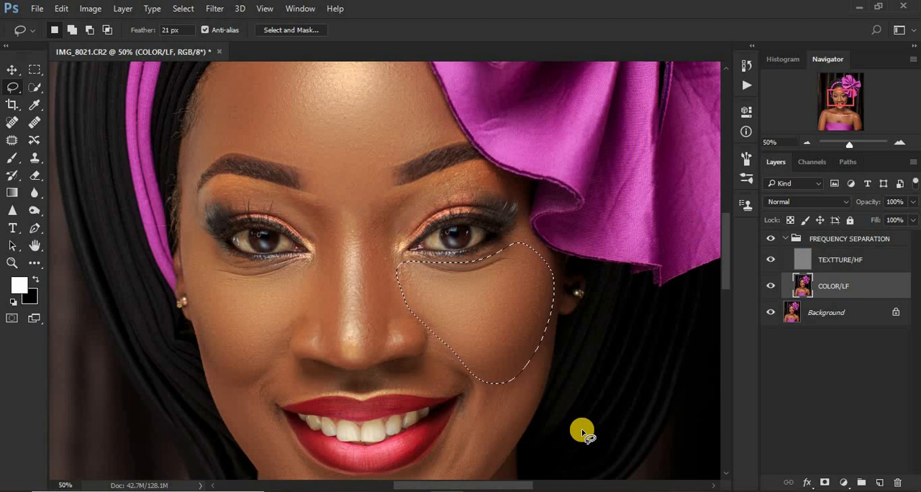
Preview lower Fade opacities for the cheek blur, keep it at 100% in Normal mode, and clear the selection.
{"action": "key", "text": "ctrl+shift+f"}
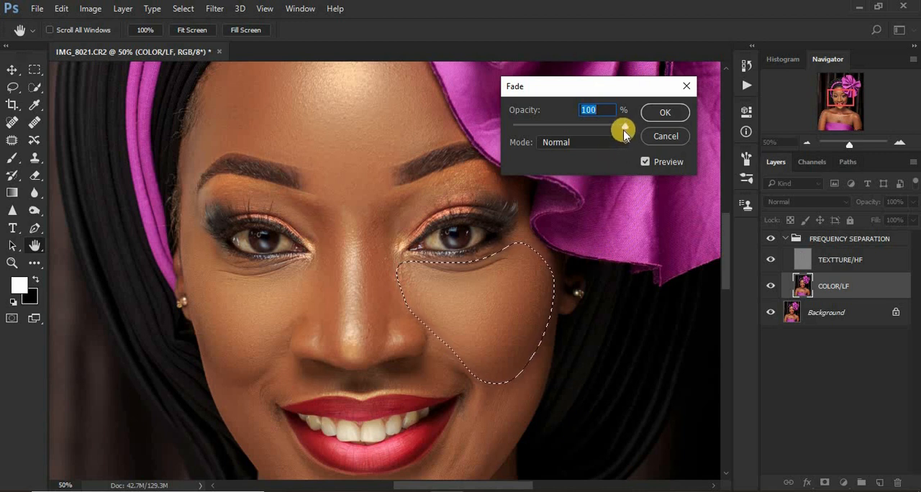
{"action": "left_click_drag", "start_coordinate": [621, 129], "coordinate": [528, 126]}
{"action": "left_click_drag", "start_coordinate": [637, 144], "coordinate": [643, 144]}
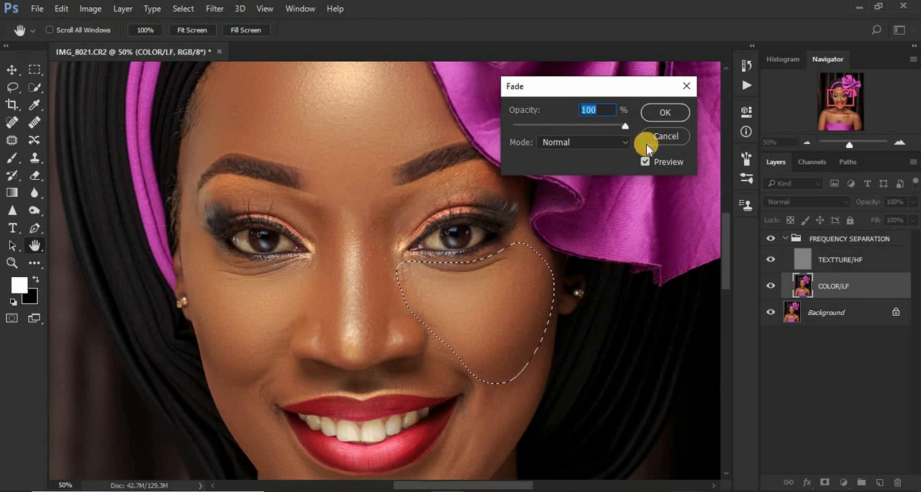
{"action": "left_click", "coordinate": [662, 115]}
{"action": "key", "text": "l"}
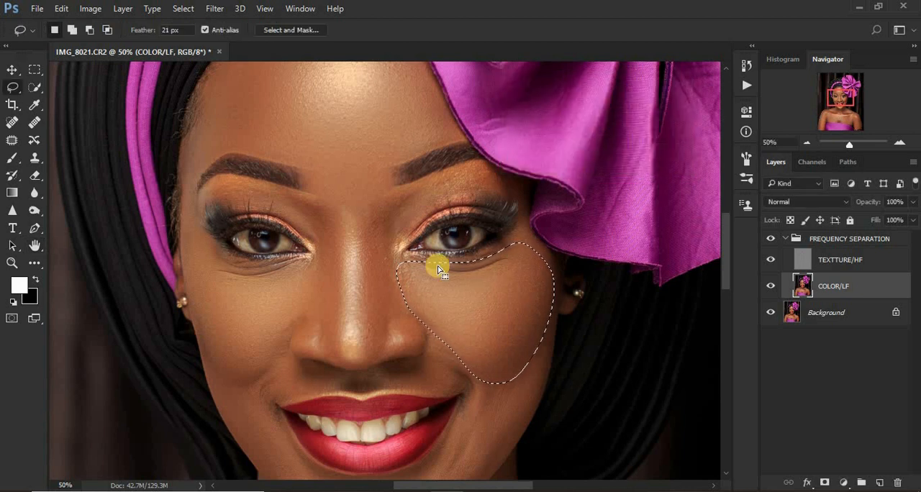
{"action": "left_click", "coordinate": [407, 222]}
Outline the headband-side flank of the nose from the inner brow to the nostril, apply Gaussian Blur, and deselect.
{"action": "mouse_move", "coordinate": [297, 200]}
{"action": "left_mouse_down"}
{"action": "mouse_move", "coordinate": [318, 205]}
{"action": "mouse_move", "coordinate": [341, 230]}
{"action": "mouse_move", "coordinate": [345, 287]}
{"action": "left_mouse_up"}
{"action": "left_click", "coordinate": [391, 276]}
{"action": "mouse_move", "coordinate": [301, 196]}
{"action": "left_mouse_down"}
{"action": "mouse_move", "coordinate": [335, 240]}
{"action": "mouse_move", "coordinate": [336, 335]}
{"action": "mouse_move", "coordinate": [326, 355]}
{"action": "mouse_move", "coordinate": [310, 330]}
{"action": "mouse_move", "coordinate": [291, 328]}
{"action": "left_mouse_up"}
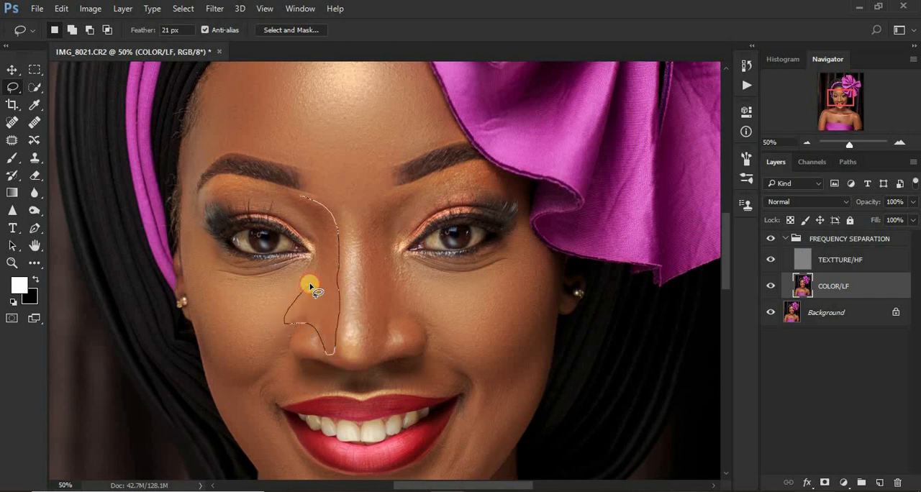
{"action": "mouse_move", "coordinate": [311, 287]}
{"action": "left_mouse_down"}
{"action": "mouse_move", "coordinate": [318, 249]}
{"action": "mouse_move", "coordinate": [306, 204]}
{"action": "left_mouse_up"}
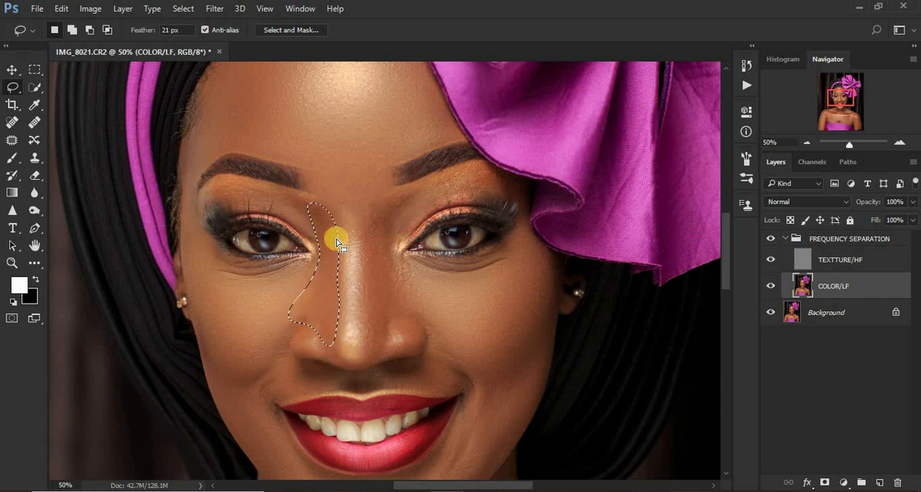
{"action": "right_click", "coordinate": [336, 241]}
{"action": "left_click", "coordinate": [402, 428]}
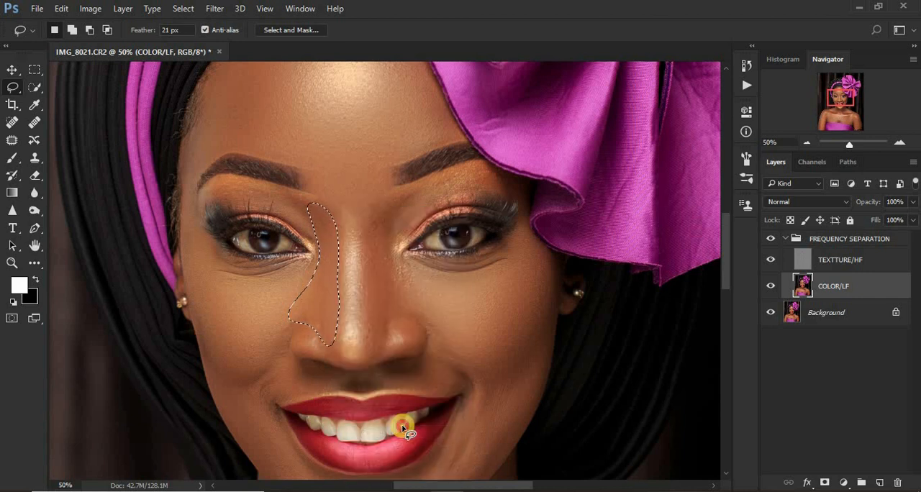
{"action": "key", "text": "ctrl+d"}
Outline the bow-side flank of the nose from the inner brow downward, apply Gaussian Blur, and deselect.
{"action": "mouse_move", "coordinate": [421, 186]}
{"action": "left_mouse_down"}
{"action": "mouse_move", "coordinate": [379, 205]}
{"action": "mouse_move", "coordinate": [359, 265]}
{"action": "mouse_move", "coordinate": [370, 350]}
{"action": "mouse_move", "coordinate": [410, 309]}
{"action": "mouse_move", "coordinate": [389, 243]}
{"action": "mouse_move", "coordinate": [407, 191]}
{"action": "left_mouse_up"}
{"action": "right_click", "coordinate": [389, 220]}
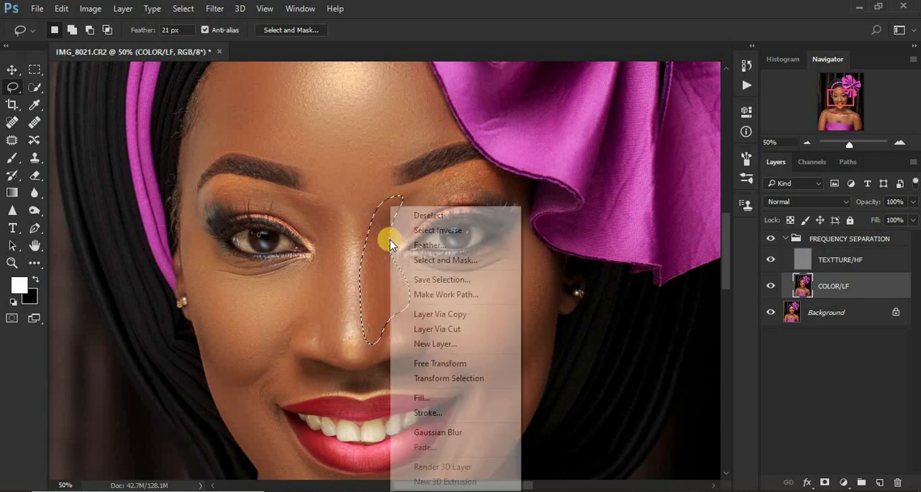
{"action": "left_click", "coordinate": [440, 431]}
{"action": "key", "text": "ctrl+d"}
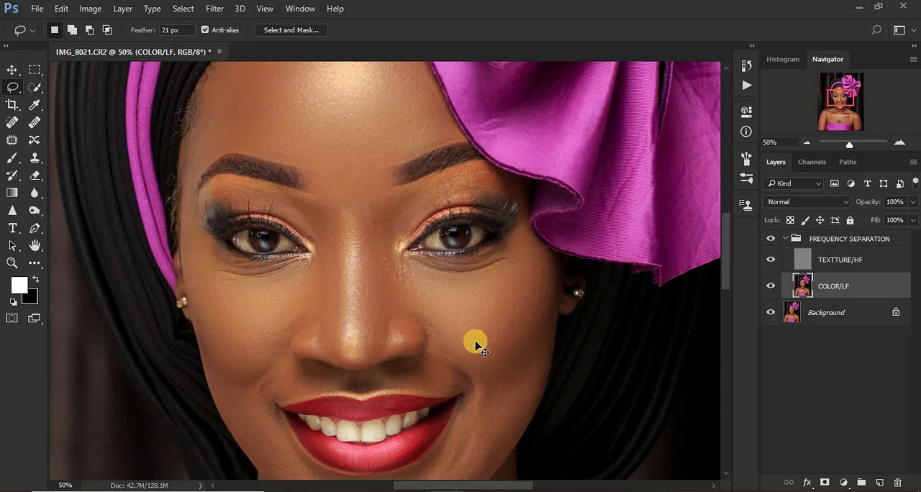
Outline the small area between the eyebrows with the Lasso, apply Gaussian Blur, and deselect.
{"action": "key", "text": "ctrl+minus"}
{"action": "key", "text": "ctrl+minus"}
{"action": "key", "text": "ctrl+minus"}
{"action": "key", "text": "ctrl+minus"}
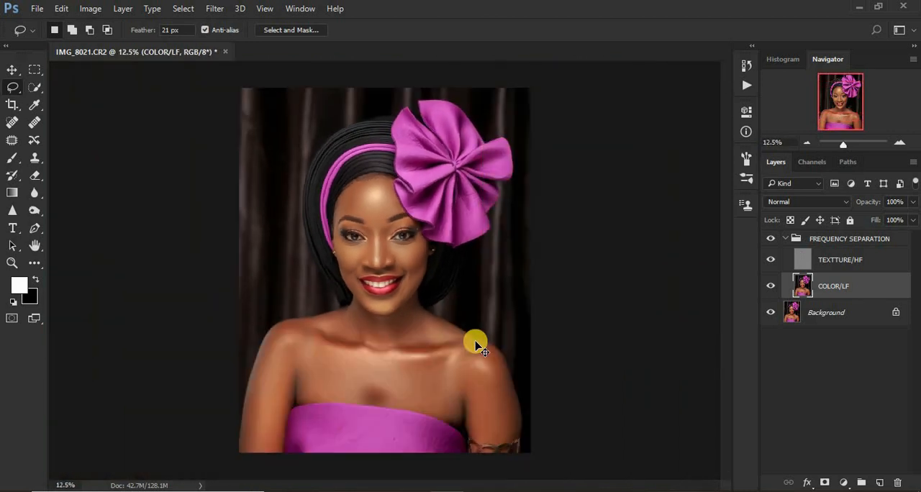
{"action": "key", "text": "ctrl+plus"}
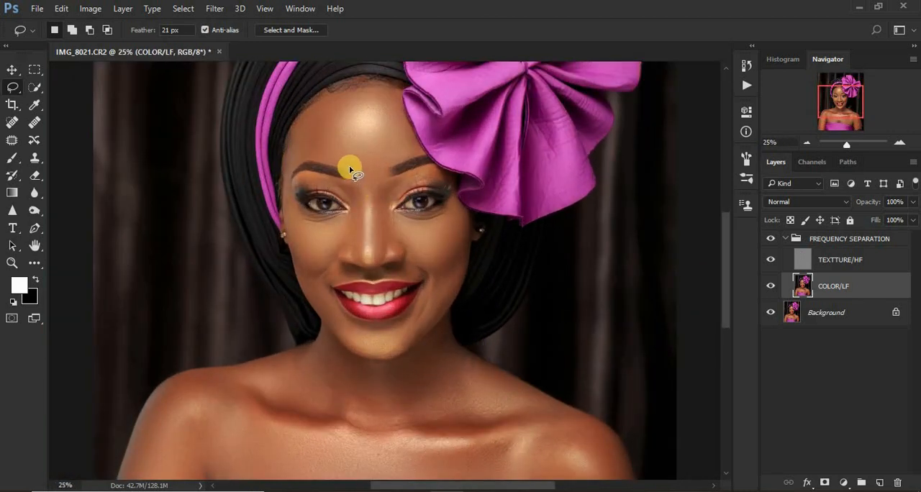
{"action": "mouse_move", "coordinate": [349, 168]}
{"action": "left_mouse_down"}
{"action": "mouse_move", "coordinate": [383, 191]}
{"action": "mouse_move", "coordinate": [387, 169]}
{"action": "mouse_move", "coordinate": [359, 166]}
{"action": "left_mouse_up"}
{"action": "right_click", "coordinate": [369, 177]}
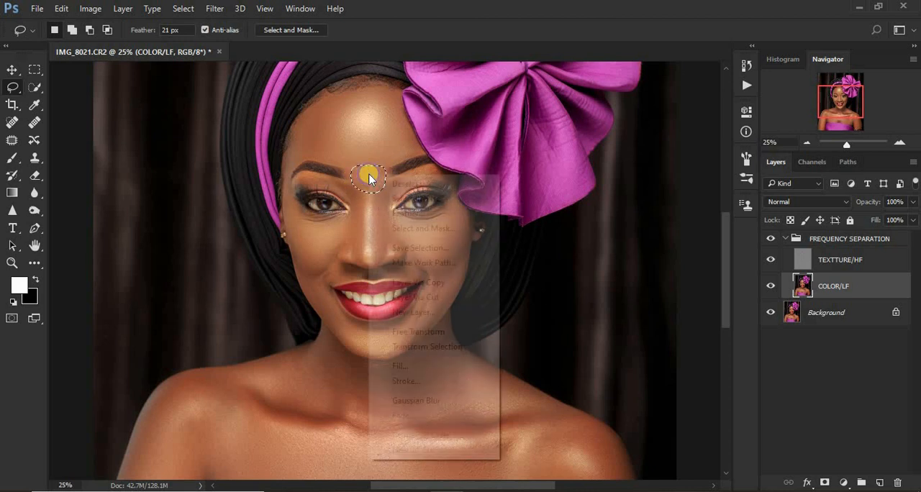
{"action": "left_click", "coordinate": [454, 398]}
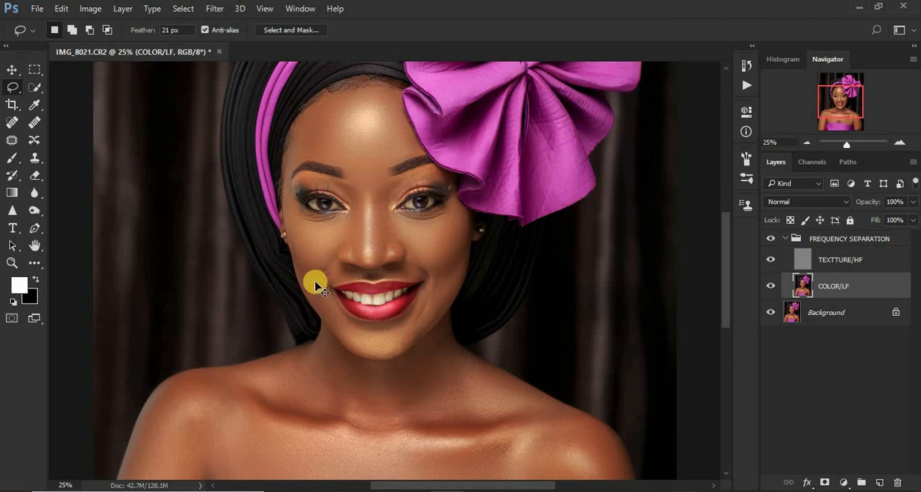
Outline the smile-line area beside the mouth corner on the headband side, apply Gaussian Blur, and deselect.
{"action": "key", "text": "ctrl+plus"}
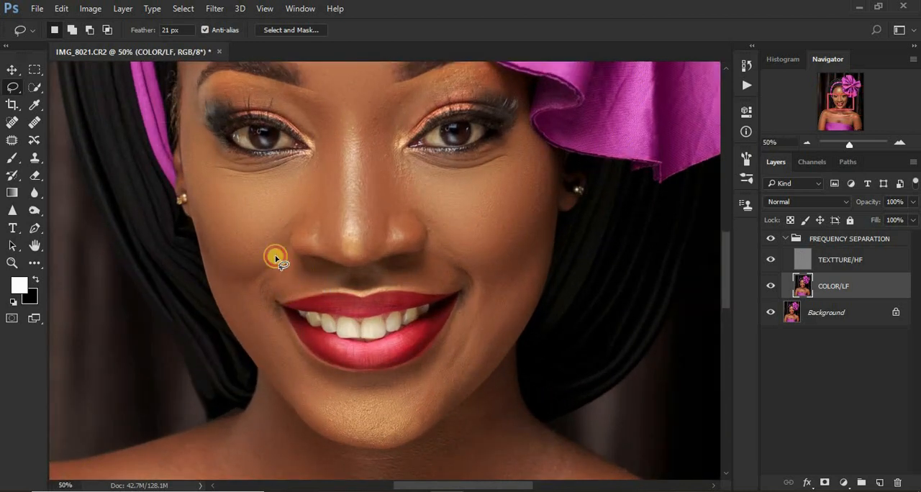
{"action": "mouse_move", "coordinate": [264, 277]}
{"action": "left_mouse_down"}
{"action": "mouse_move", "coordinate": [285, 249]}
{"action": "mouse_move", "coordinate": [313, 268]}
{"action": "mouse_move", "coordinate": [391, 269]}
{"action": "mouse_move", "coordinate": [423, 257]}
{"action": "mouse_move", "coordinate": [431, 226]}
{"action": "mouse_move", "coordinate": [471, 288]}
{"action": "mouse_move", "coordinate": [336, 287]}
{"action": "mouse_move", "coordinate": [262, 314]}
{"action": "mouse_move", "coordinate": [249, 311]}
{"action": "mouse_move", "coordinate": [264, 282]}
{"action": "left_mouse_up"}
{"action": "right_click", "coordinate": [264, 282]}
{"action": "left_click", "coordinate": [333, 432]}
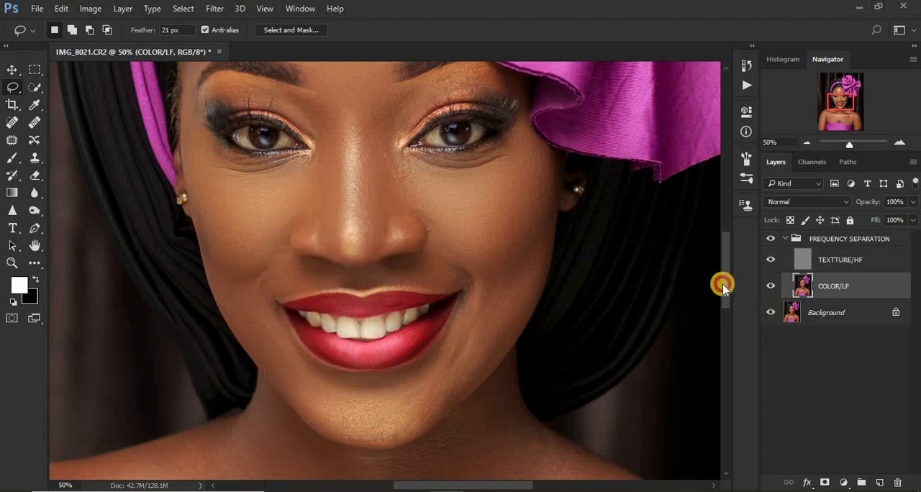
Outline the lower cheeks and chin around the mouth with the Lasso, apply Gaussian Blur, and deselect.
{"action": "scroll", "coordinate": [723, 285], "scroll_direction": "down", "scroll_amount": 1}
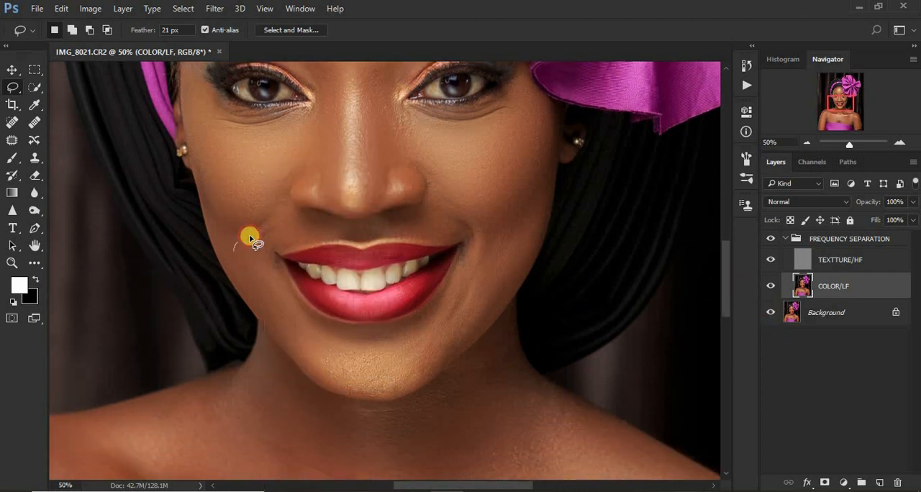
{"action": "mouse_move", "coordinate": [249, 238]}
{"action": "left_mouse_down"}
{"action": "mouse_move", "coordinate": [293, 312]}
{"action": "mouse_move", "coordinate": [324, 328]}
{"action": "mouse_move", "coordinate": [379, 333]}
{"action": "mouse_move", "coordinate": [421, 317]}
{"action": "mouse_move", "coordinate": [475, 238]}
{"action": "mouse_move", "coordinate": [528, 222]}
{"action": "mouse_move", "coordinate": [546, 197]}
{"action": "mouse_move", "coordinate": [491, 306]}
{"action": "mouse_move", "coordinate": [434, 370]}
{"action": "mouse_move", "coordinate": [385, 392]}
{"action": "mouse_move", "coordinate": [297, 359]}
{"action": "mouse_move", "coordinate": [225, 246]}
{"action": "mouse_move", "coordinate": [250, 269]}
{"action": "left_mouse_up"}
{"action": "right_click", "coordinate": [251, 269]}
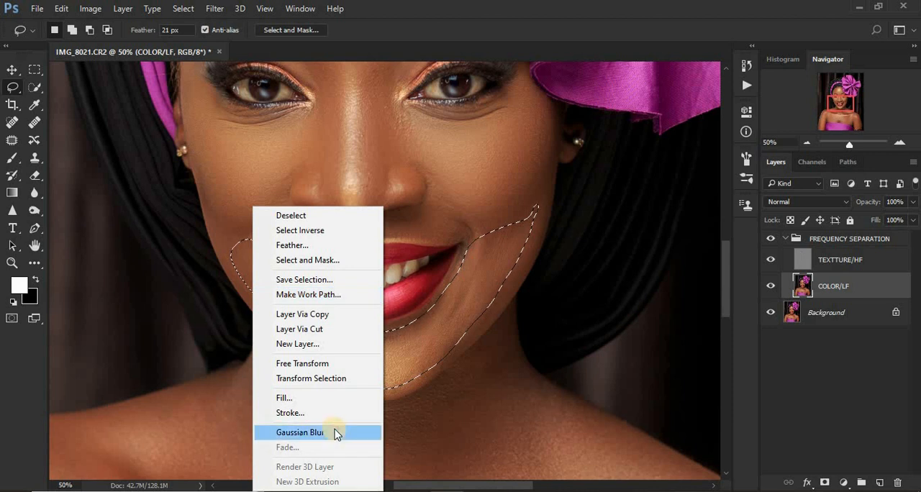
{"action": "left_click", "coordinate": [336, 433]}
{"action": "left_click", "coordinate": [383, 340]}
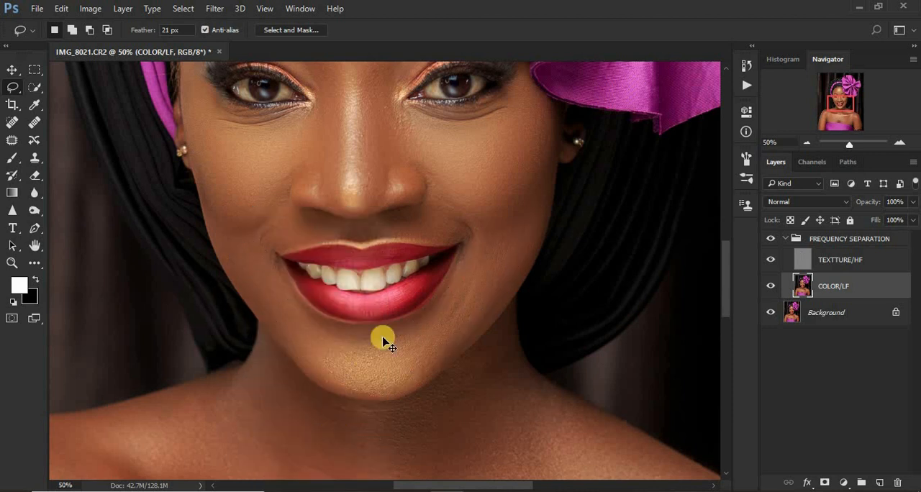
{"action": "scroll", "coordinate": [383, 339], "scroll_direction": "down", "scroll_amount": 5}
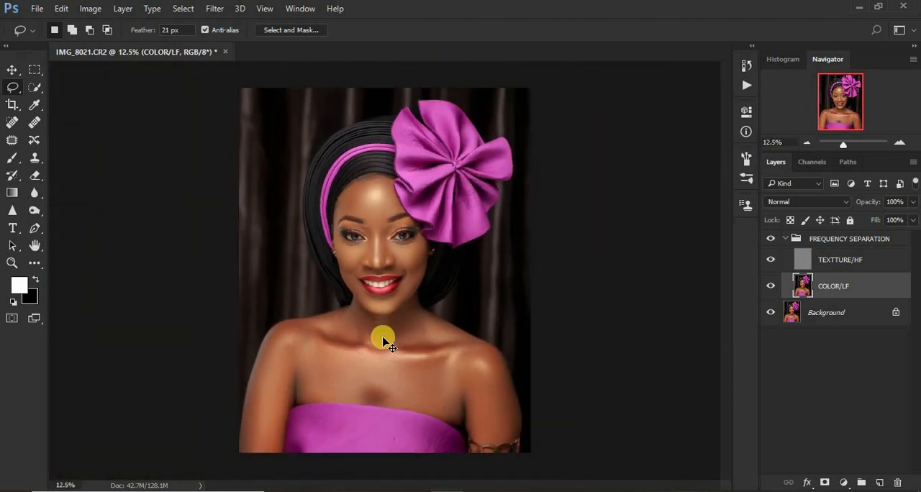
Outline the bright nose bridge from between the eyes to the tip with the Lasso and apply Gaussian Blur.
{"action": "scroll", "coordinate": [383, 340], "scroll_direction": "down", "scroll_amount": 1}
{"action": "scroll", "coordinate": [382, 336], "scroll_direction": "up", "scroll_amount": 4}
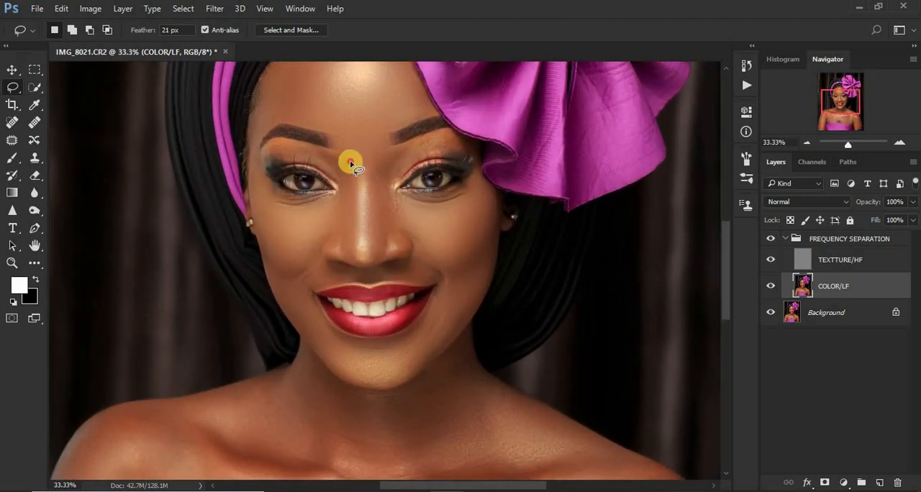
{"action": "mouse_move", "coordinate": [350, 163]}
{"action": "left_mouse_down"}
{"action": "mouse_move", "coordinate": [374, 167]}
{"action": "mouse_move", "coordinate": [371, 208]}
{"action": "left_mouse_up"}
{"action": "left_click_drag", "start_coordinate": [358, 268], "coordinate": [352, 172]}
{"action": "right_click", "coordinate": [358, 205]}
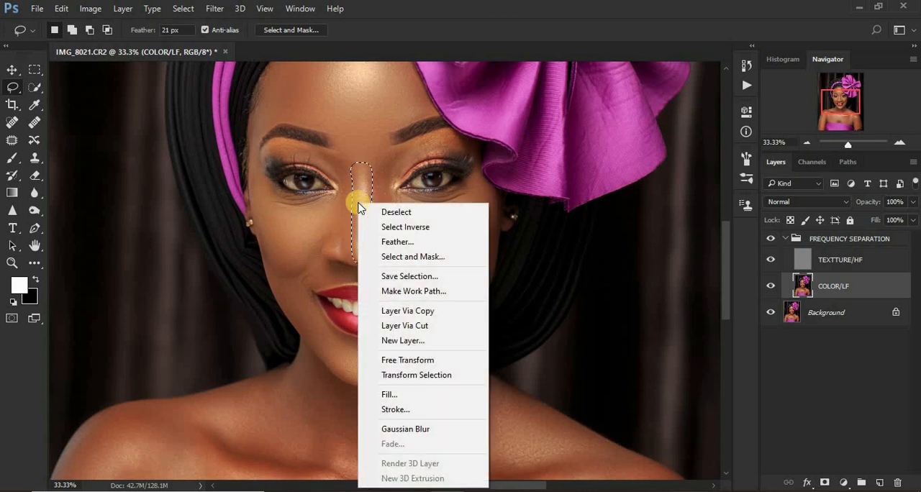
{"action": "left_click", "coordinate": [435, 430]}
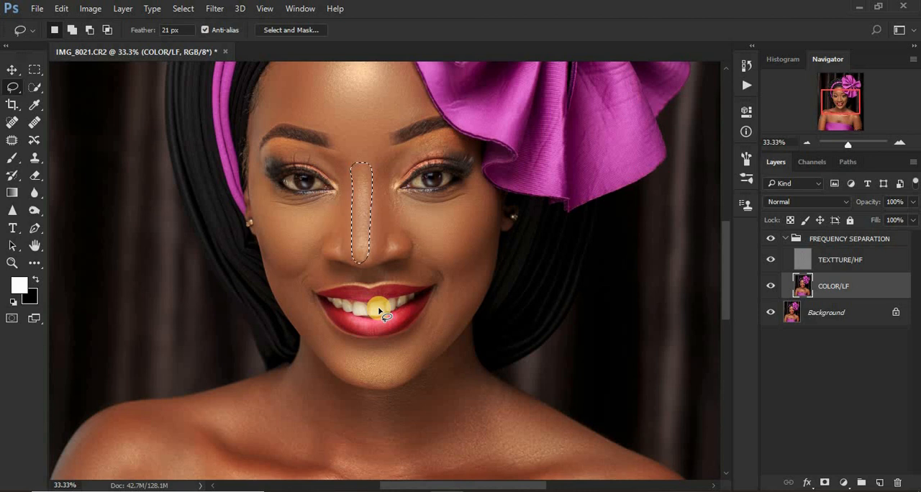
Fade the Gaussian Blur on the nose bridge to 19% opacity in Normal mode and deselect.
{"action": "key", "text": "ctrl+shift+f"}
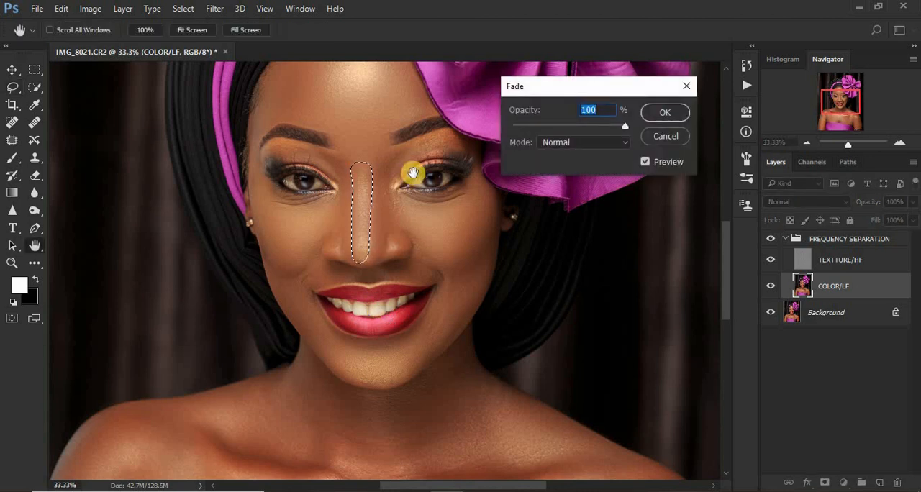
{"action": "left_click_drag", "start_coordinate": [623, 126], "coordinate": [551, 130]}
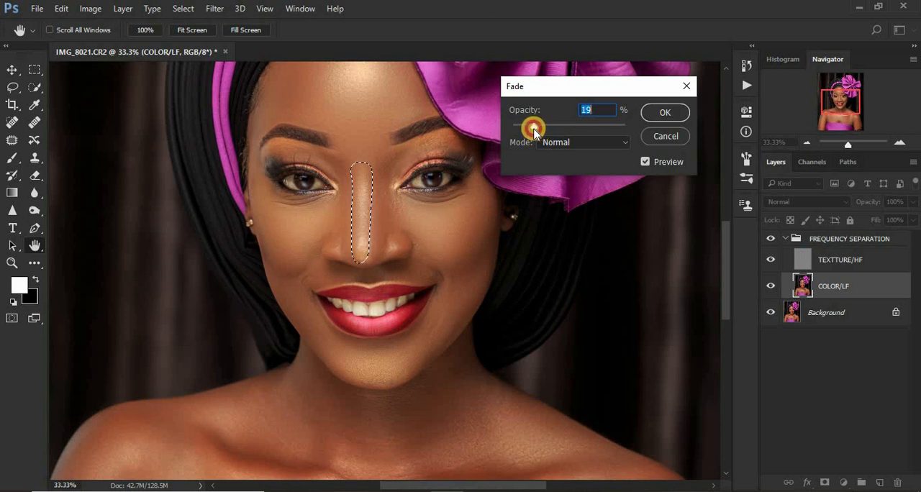
{"action": "left_click", "coordinate": [670, 111]}
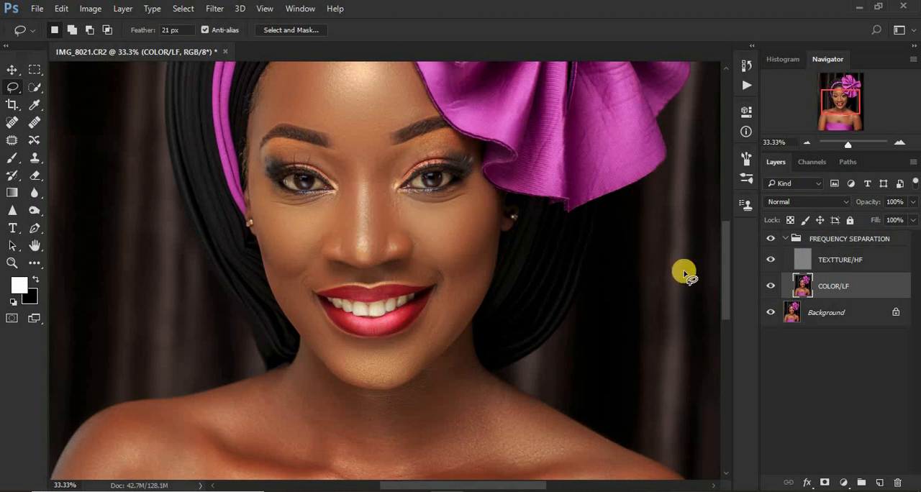
Outline the side of the neck below the jaw on the headband side with the Lasso and apply Gaussian Blur.
{"action": "left_click_drag", "start_coordinate": [726, 283], "coordinate": [725, 303]}
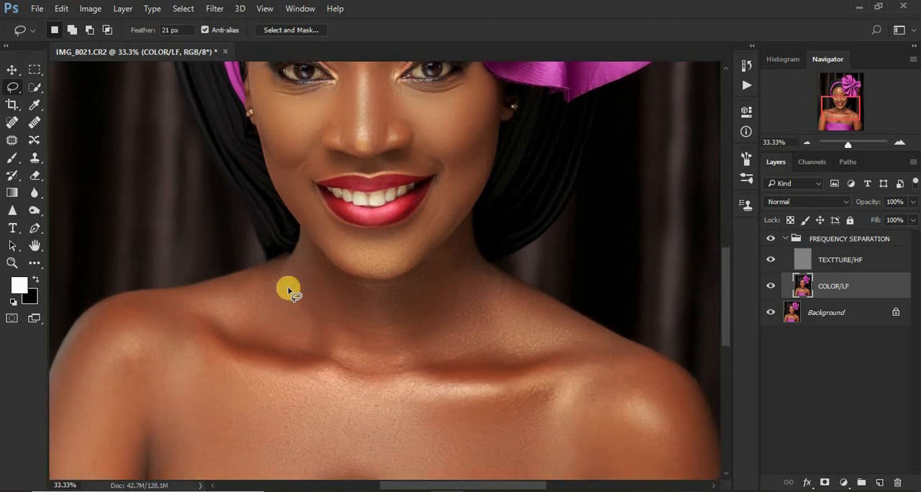
{"action": "mouse_move", "coordinate": [295, 266]}
{"action": "left_mouse_down"}
{"action": "mouse_move", "coordinate": [220, 290]}
{"action": "mouse_move", "coordinate": [220, 319]}
{"action": "mouse_move", "coordinate": [307, 350]}
{"action": "mouse_move", "coordinate": [335, 303]}
{"action": "mouse_move", "coordinate": [314, 261]}
{"action": "mouse_move", "coordinate": [331, 302]}
{"action": "mouse_move", "coordinate": [328, 335]}
{"action": "mouse_move", "coordinate": [383, 369]}
{"action": "mouse_move", "coordinate": [407, 297]}
{"action": "mouse_move", "coordinate": [345, 283]}
{"action": "left_mouse_up"}
{"action": "right_click", "coordinate": [311, 290]}
{"action": "left_click", "coordinate": [384, 232]}
Blur a Lasso selection of the central throat below the chin with Gaussian Blur and deselect.
{"action": "right_click", "coordinate": [365, 302]}
{"action": "left_click", "coordinate": [400, 242]}
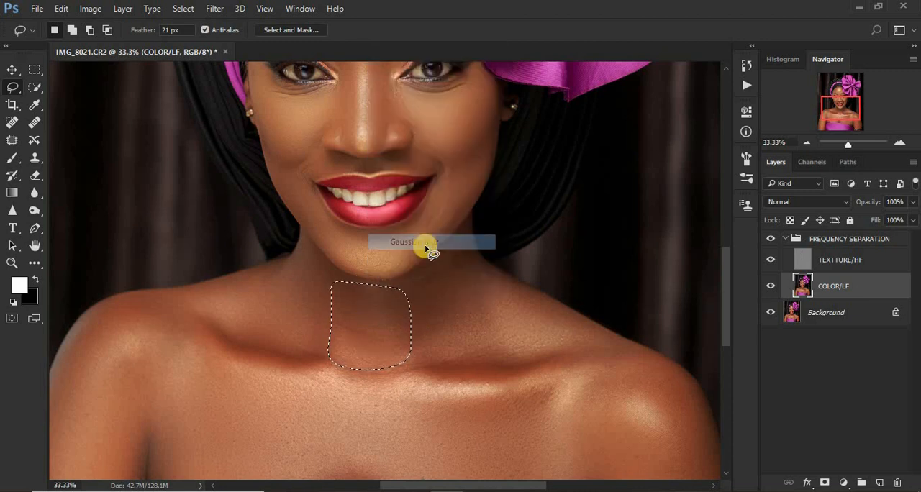
{"action": "left_click", "coordinate": [411, 303]}
Outline the bow-side neck down to the top of the shoulder with the Lasso, apply Gaussian Blur, and deselect.
{"action": "mouse_move", "coordinate": [404, 293]}
{"action": "left_mouse_down"}
{"action": "mouse_move", "coordinate": [496, 361]}
{"action": "mouse_move", "coordinate": [573, 347]}
{"action": "mouse_move", "coordinate": [559, 314]}
{"action": "mouse_move", "coordinate": [503, 291]}
{"action": "mouse_move", "coordinate": [463, 247]}
{"action": "mouse_move", "coordinate": [405, 288]}
{"action": "left_mouse_up"}
{"action": "right_click", "coordinate": [436, 294]}
{"action": "left_click", "coordinate": [493, 233]}
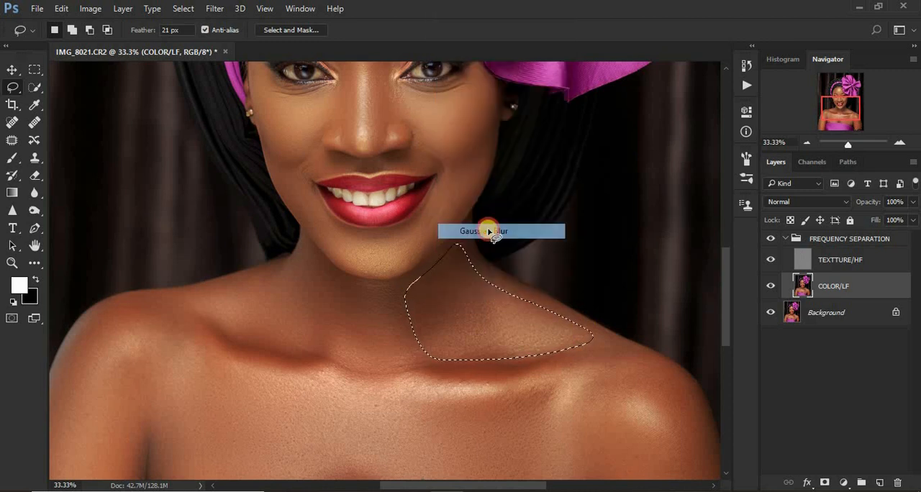
{"action": "left_click", "coordinate": [689, 279]}
Outline the headband-side chest from the shoulder to above the dress with the Lasso, apply Gaussian Blur, and deselect.
{"action": "left_click_drag", "start_coordinate": [723, 296], "coordinate": [727, 332]}
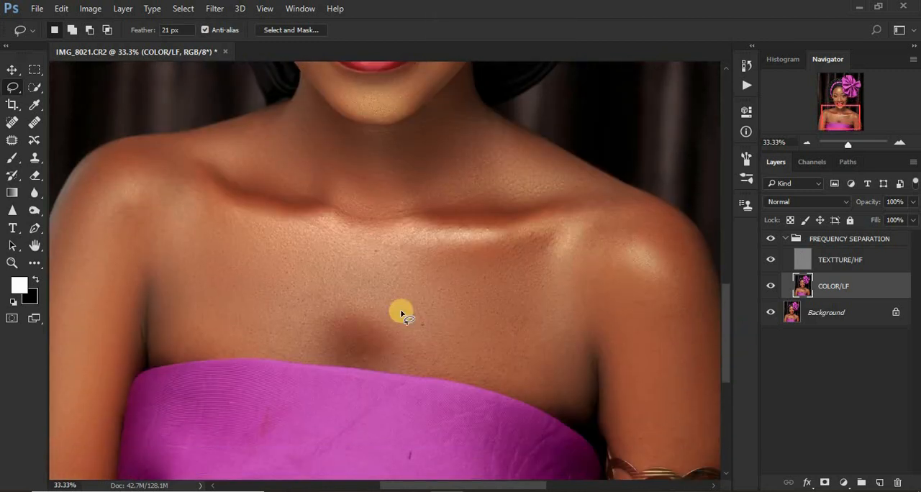
{"action": "mouse_move", "coordinate": [132, 146]}
{"action": "left_mouse_down"}
{"action": "mouse_move", "coordinate": [213, 202]}
{"action": "mouse_move", "coordinate": [328, 254]}
{"action": "mouse_move", "coordinate": [318, 326]}
{"action": "mouse_move", "coordinate": [299, 344]}
{"action": "mouse_move", "coordinate": [182, 348]}
{"action": "mouse_move", "coordinate": [159, 334]}
{"action": "mouse_move", "coordinate": [115, 222]}
{"action": "mouse_move", "coordinate": [132, 209]}
{"action": "mouse_move", "coordinate": [134, 149]}
{"action": "left_mouse_up"}
{"action": "right_click", "coordinate": [183, 206]}
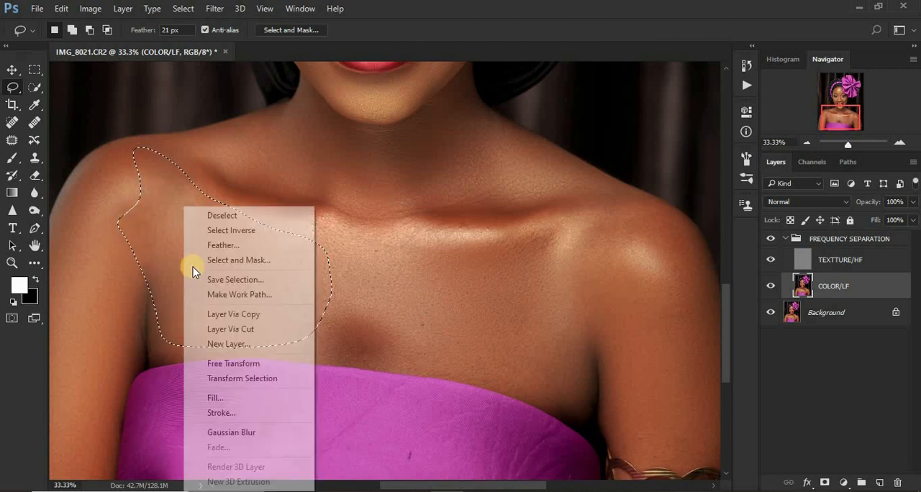
{"action": "left_click", "coordinate": [248, 433]}
{"action": "key", "text": "ctrl+d"}
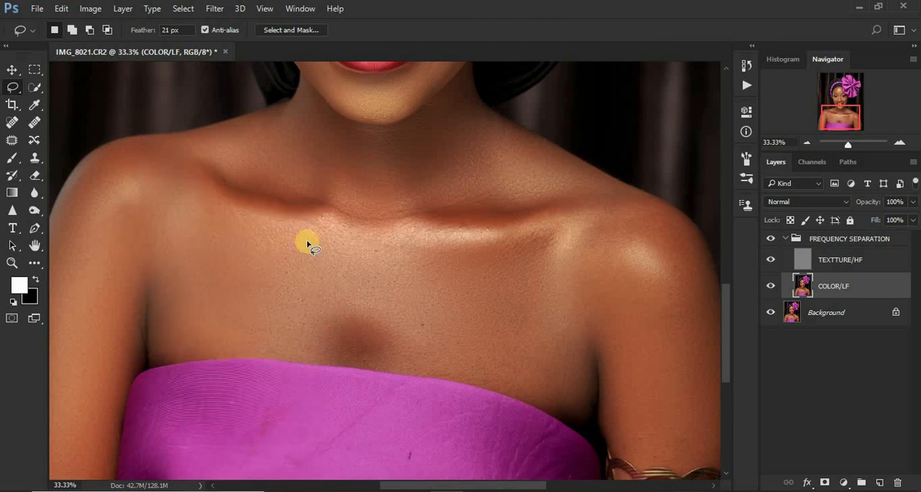
Outline the central and bow-side chest between the collarbone and the dress, apply Gaussian Blur, and deselect.
{"action": "mouse_move", "coordinate": [300, 223]}
{"action": "left_mouse_down"}
{"action": "mouse_move", "coordinate": [430, 248]}
{"action": "mouse_move", "coordinate": [553, 235]}
{"action": "mouse_move", "coordinate": [553, 269]}
{"action": "mouse_move", "coordinate": [582, 304]}
{"action": "mouse_move", "coordinate": [582, 386]}
{"action": "mouse_move", "coordinate": [571, 403]}
{"action": "mouse_move", "coordinate": [393, 358]}
{"action": "mouse_move", "coordinate": [307, 249]}
{"action": "left_mouse_up"}
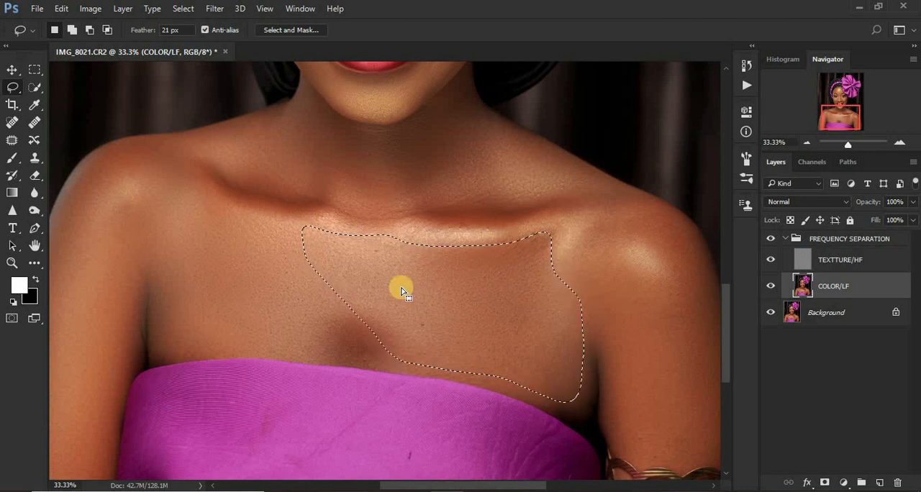
{"action": "right_click", "coordinate": [401, 288]}
{"action": "left_click", "coordinate": [464, 228]}
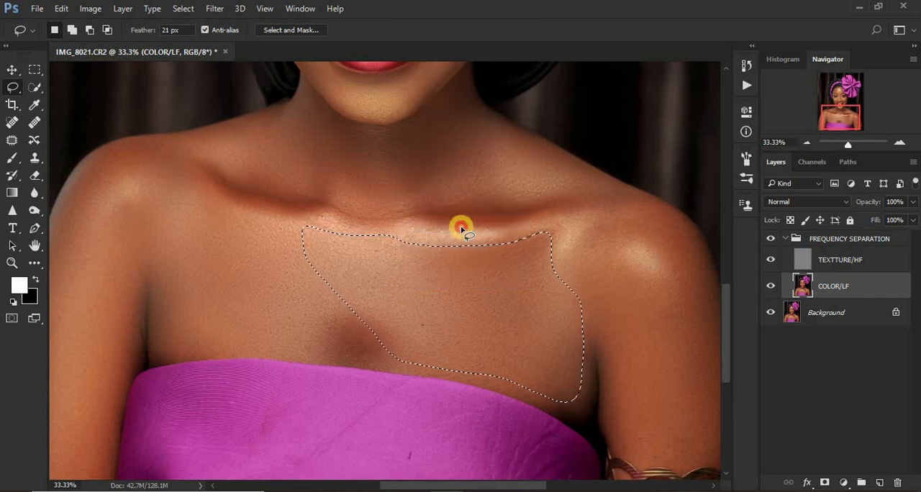
{"action": "key", "text": "ctrl+d"}
Outline the bow-side front shoulder and upper arm down to the bracelet, apply Gaussian Blur, and deselect.
{"action": "mouse_move", "coordinate": [599, 219]}
{"action": "left_mouse_down"}
{"action": "mouse_move", "coordinate": [584, 243]}
{"action": "mouse_move", "coordinate": [588, 283]}
{"action": "mouse_move", "coordinate": [629, 440]}
{"action": "mouse_move", "coordinate": [653, 454]}
{"action": "mouse_move", "coordinate": [699, 448]}
{"action": "mouse_move", "coordinate": [707, 415]}
{"action": "mouse_move", "coordinate": [677, 332]}
{"action": "mouse_move", "coordinate": [622, 256]}
{"action": "mouse_move", "coordinate": [627, 225]}
{"action": "mouse_move", "coordinate": [607, 215]}
{"action": "mouse_move", "coordinate": [571, 219]}
{"action": "left_mouse_up"}
{"action": "left_click_drag", "start_coordinate": [578, 273], "coordinate": [597, 288]}
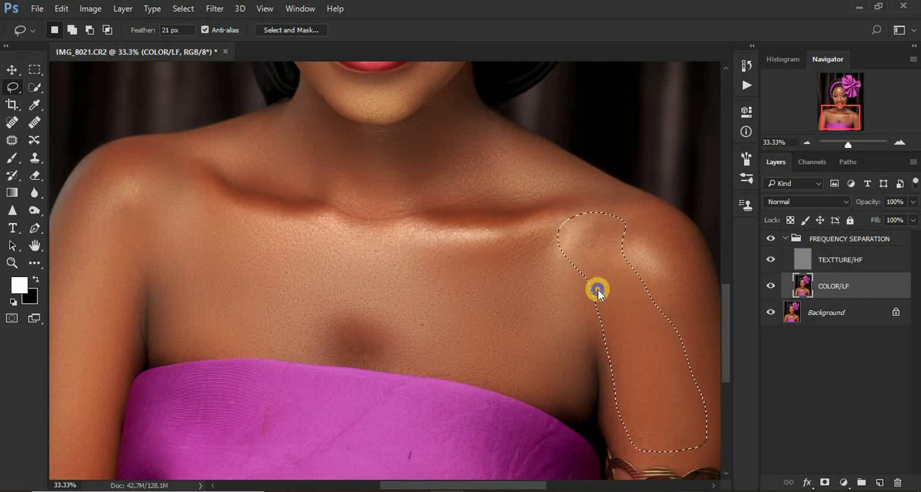
{"action": "right_click", "coordinate": [598, 290]}
{"action": "left_click", "coordinate": [646, 231]}
{"action": "key", "text": "ctrl+d"}
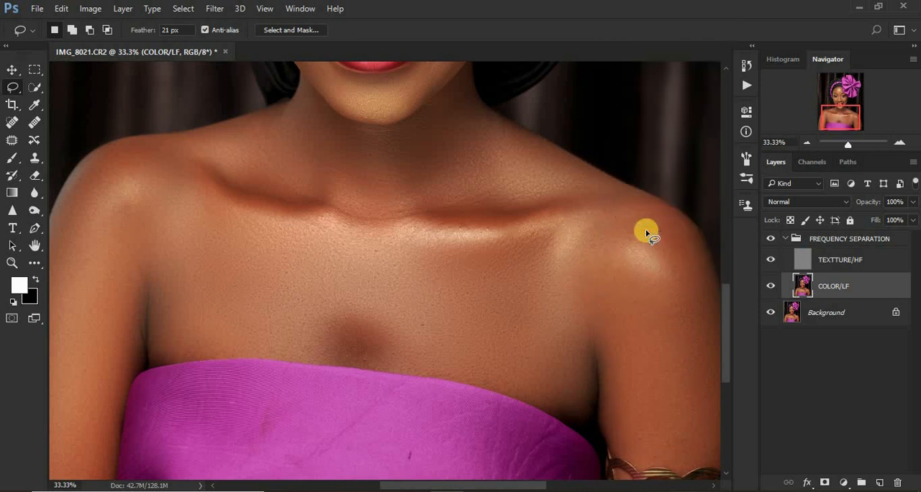
Outline a narrow strip along the outer edge of the bow-side upper arm, apply Gaussian Blur, and deselect.
{"action": "key", "text": "ctrl+minus"}
{"action": "key", "text": "ctrl+minus"}
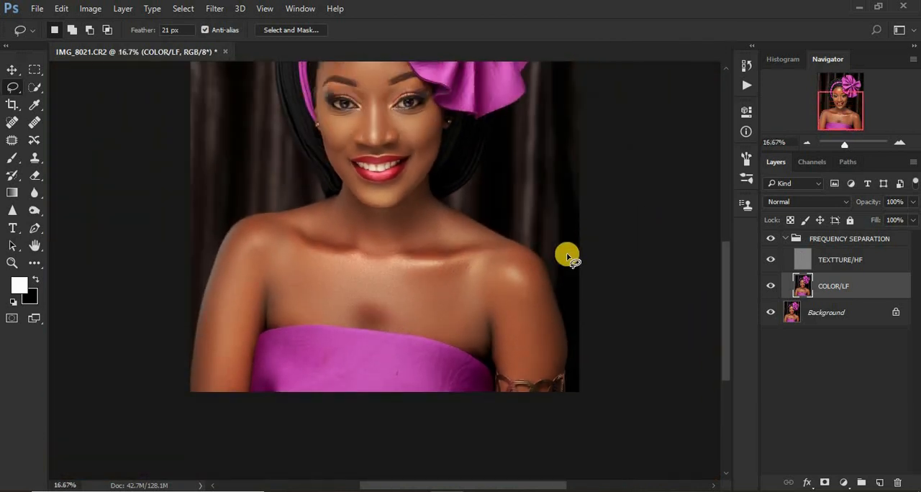
{"action": "mouse_move", "coordinate": [514, 252]}
{"action": "left_mouse_down"}
{"action": "mouse_move", "coordinate": [541, 357]}
{"action": "mouse_move", "coordinate": [553, 328]}
{"action": "mouse_move", "coordinate": [539, 268]}
{"action": "mouse_move", "coordinate": [538, 292]}
{"action": "left_mouse_up"}
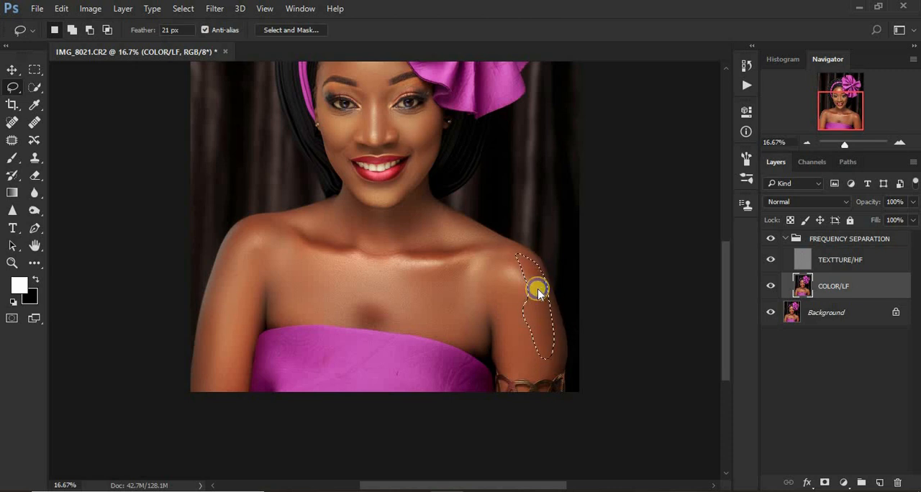
{"action": "right_click", "coordinate": [538, 291]}
{"action": "left_click", "coordinate": [584, 229]}
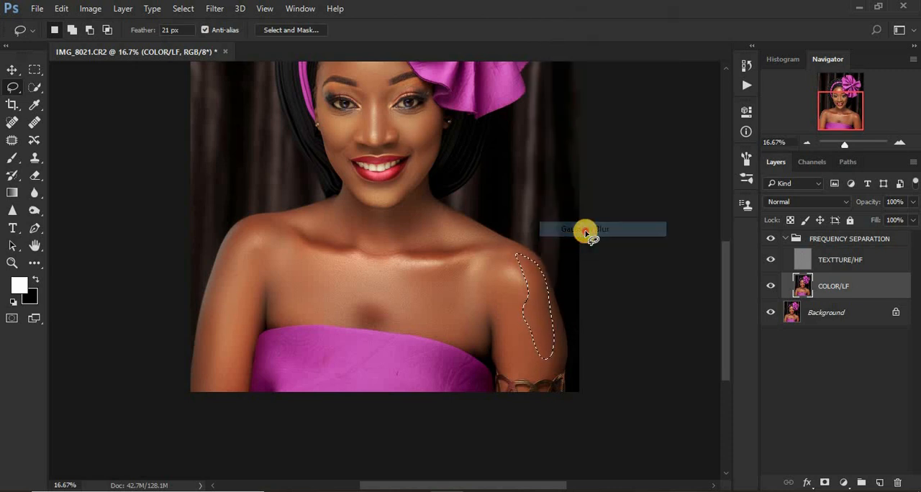
{"action": "key", "text": "ctrl+d"}
Outline the inner part of the headband-side arm from the shoulder to the image's lower edge, apply Gaussian Blur, and deselect.
{"action": "mouse_move", "coordinate": [225, 259]}
{"action": "left_mouse_down"}
{"action": "mouse_move", "coordinate": [273, 242]}
{"action": "mouse_move", "coordinate": [246, 333]}
{"action": "left_mouse_up"}
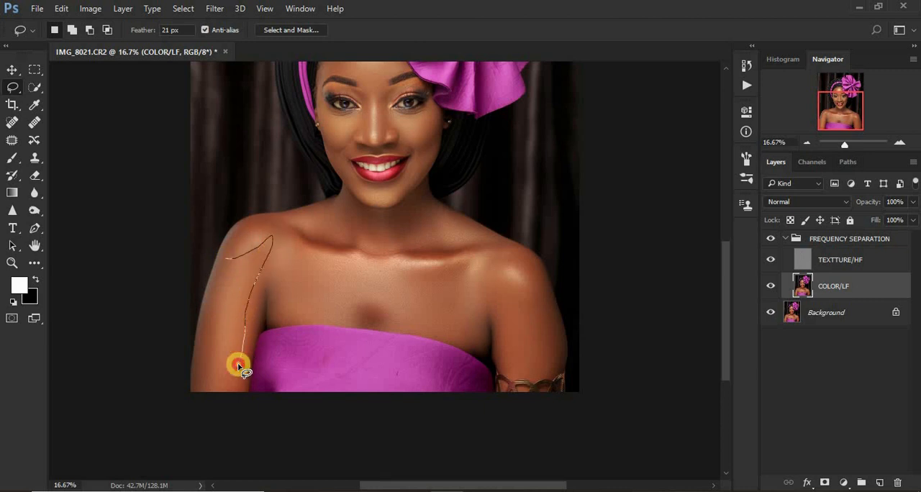
{"action": "mouse_move", "coordinate": [238, 367]}
{"action": "left_mouse_down"}
{"action": "mouse_move", "coordinate": [220, 394]}
{"action": "mouse_move", "coordinate": [215, 370]}
{"action": "mouse_move", "coordinate": [236, 270]}
{"action": "mouse_move", "coordinate": [239, 281]}
{"action": "left_mouse_up"}
{"action": "right_click", "coordinate": [239, 280]}
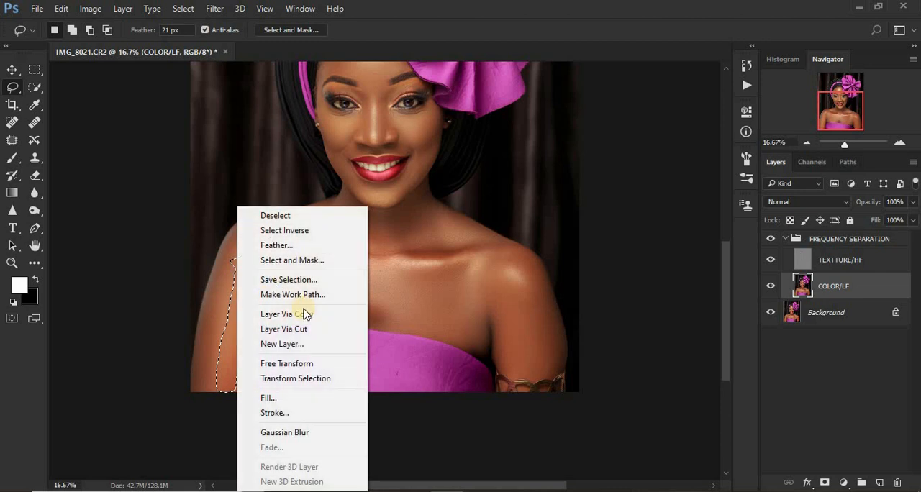
{"action": "left_click", "coordinate": [321, 433]}
{"action": "left_click", "coordinate": [235, 326]}
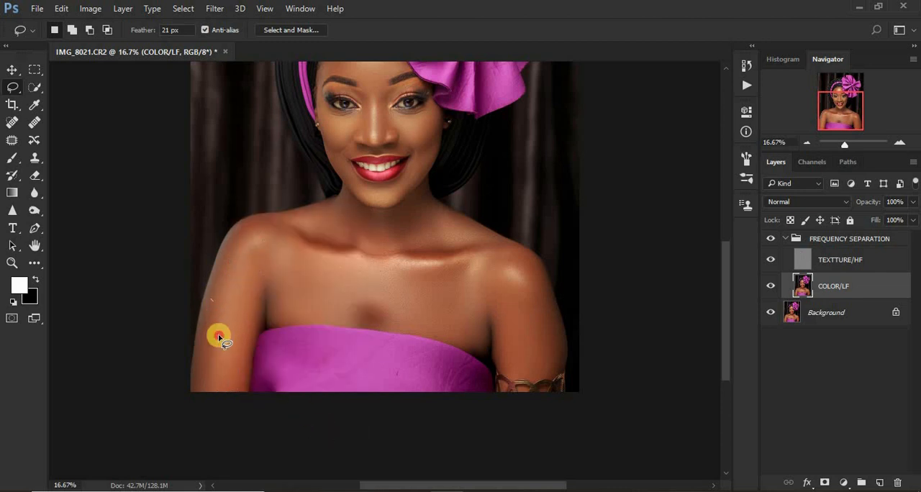
Outline a narrow strip along the outer edge of the headband-side lower arm, apply Gaussian Blur, and deselect.
{"action": "mouse_move", "coordinate": [218, 333]}
{"action": "left_mouse_down"}
{"action": "mouse_move", "coordinate": [203, 396]}
{"action": "mouse_move", "coordinate": [212, 319]}
{"action": "left_mouse_up"}
{"action": "right_click", "coordinate": [211, 318]}
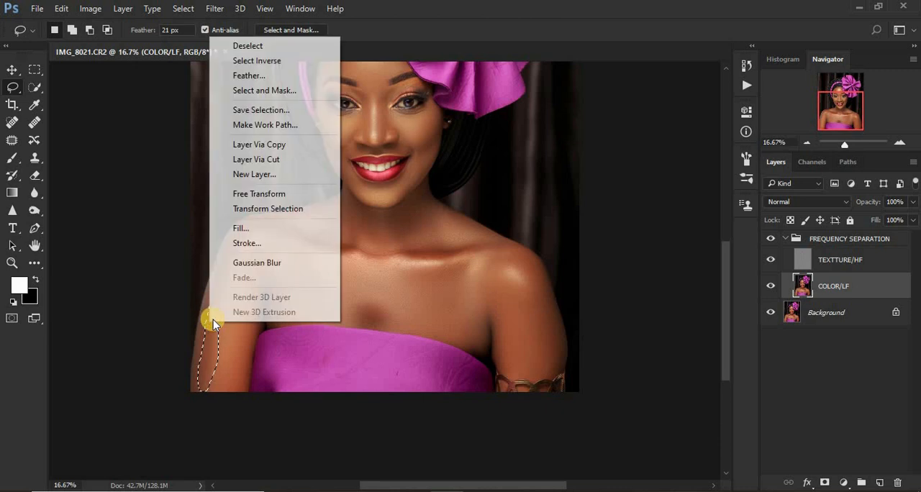
{"action": "left_click", "coordinate": [257, 271]}
{"action": "left_click", "coordinate": [254, 267]}
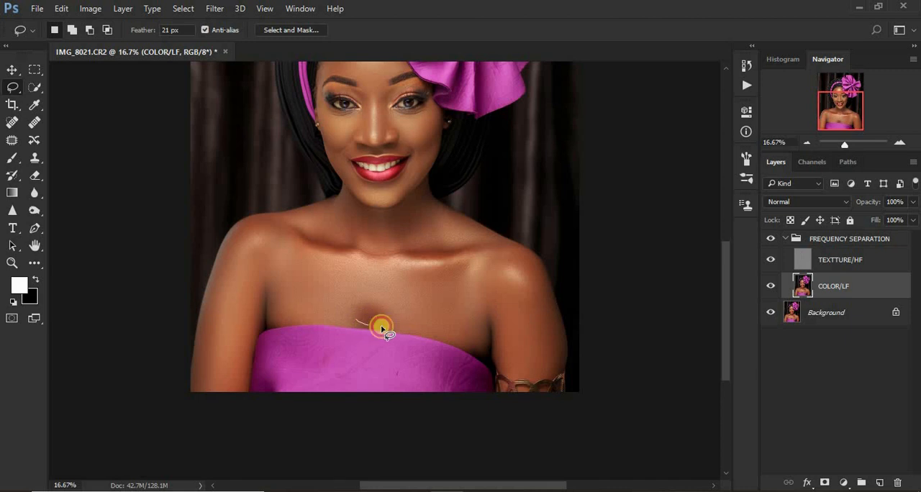
Outline the dark hollow at the center of the chest above the dress, apply Gaussian Blur, and deselect.
{"action": "left_click_drag", "start_coordinate": [382, 328], "coordinate": [365, 309]}
{"action": "right_click", "coordinate": [365, 309]}
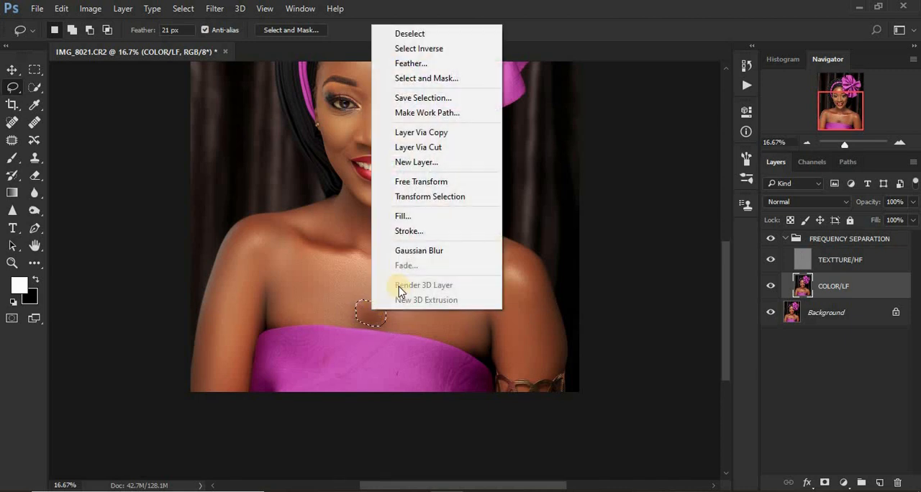
{"action": "left_click", "coordinate": [423, 251]}
{"action": "key", "text": "ctrl+d"}
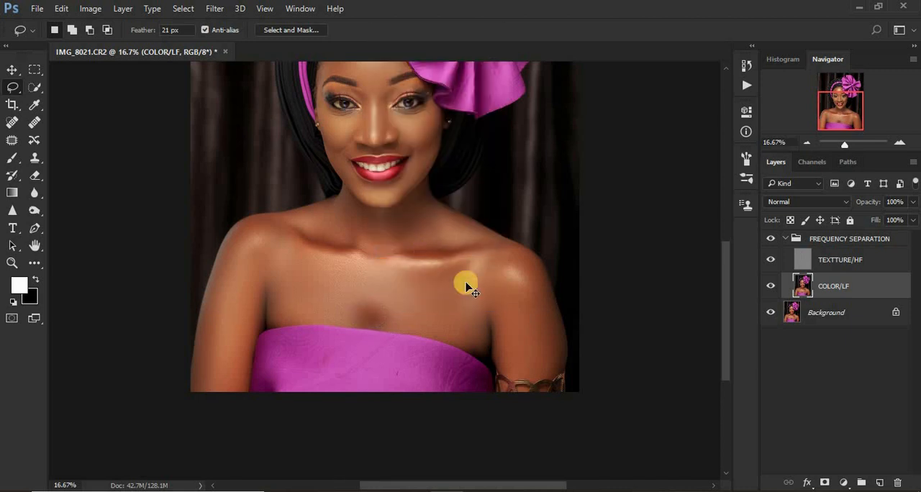
Collapse the FREQUENCY SEPARATION group and toggle its visibility repeatedly to compare the portrait before and after skin smoothing.
{"action": "key", "text": "ctrl+minus"}
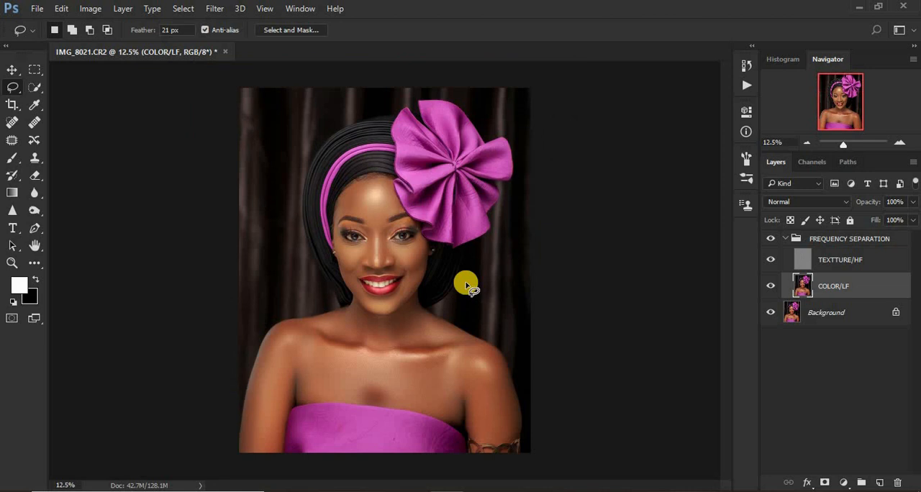
{"action": "left_click", "coordinate": [786, 240]}
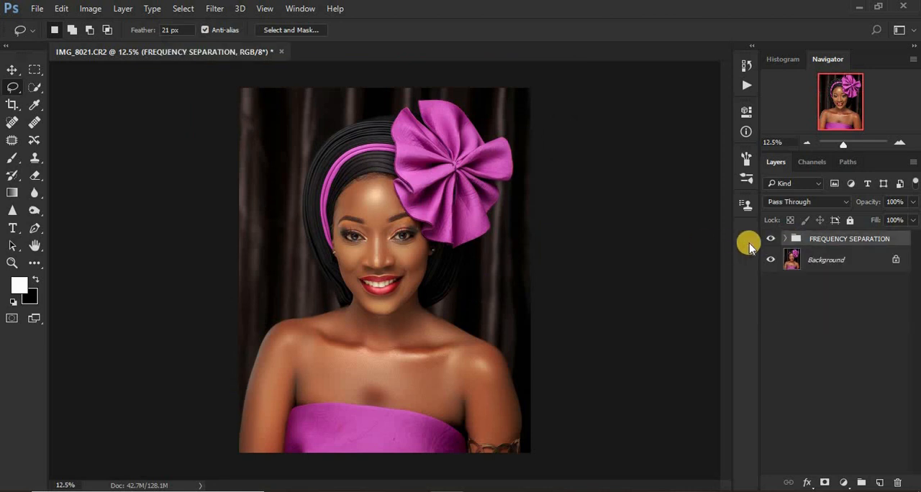
{"action": "left_click", "coordinate": [771, 240]}
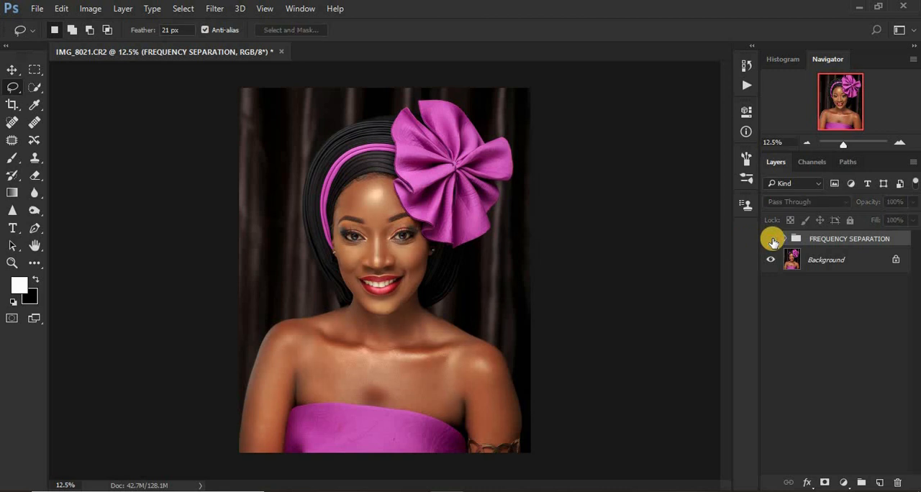
{"action": "left_click", "coordinate": [771, 239]}
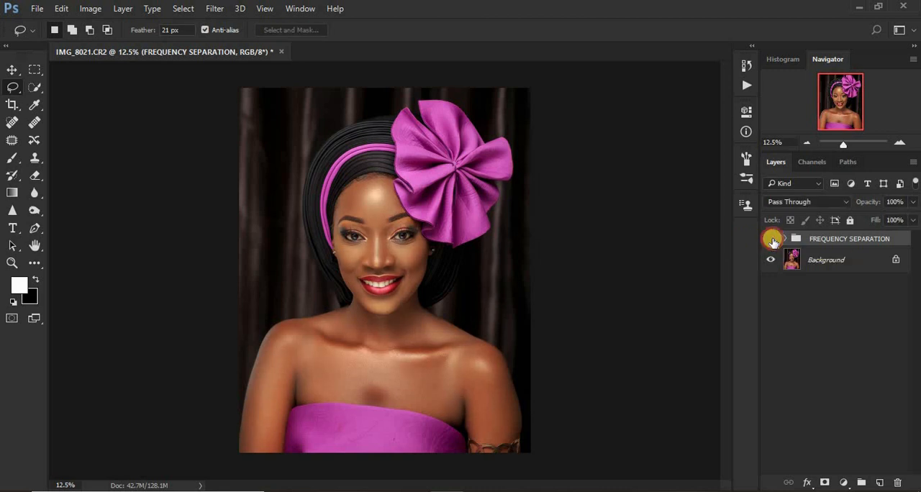
{"action": "left_click", "coordinate": [771, 240]}
{"action": "left_click", "coordinate": [771, 240]}
{"action": "left_click", "coordinate": [771, 239]}
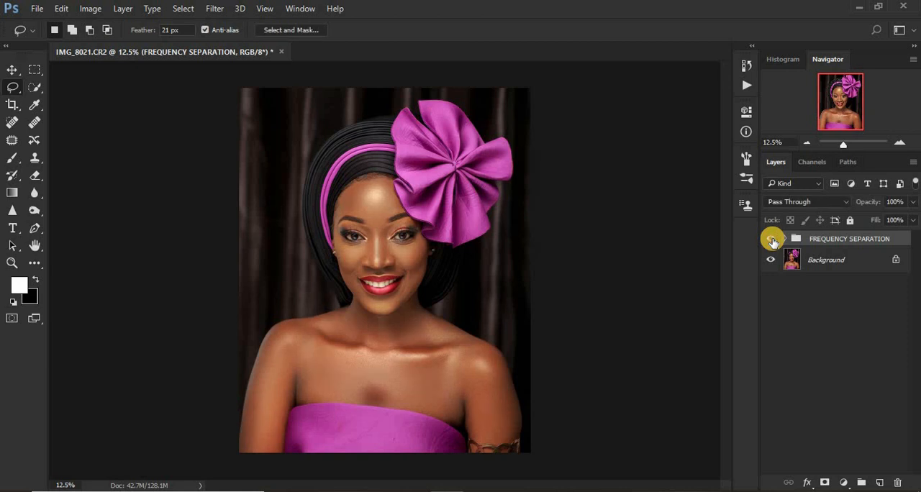
{"action": "left_click", "coordinate": [772, 239]}
{"action": "left_click", "coordinate": [771, 239]}
{"action": "left_click", "coordinate": [771, 239]}
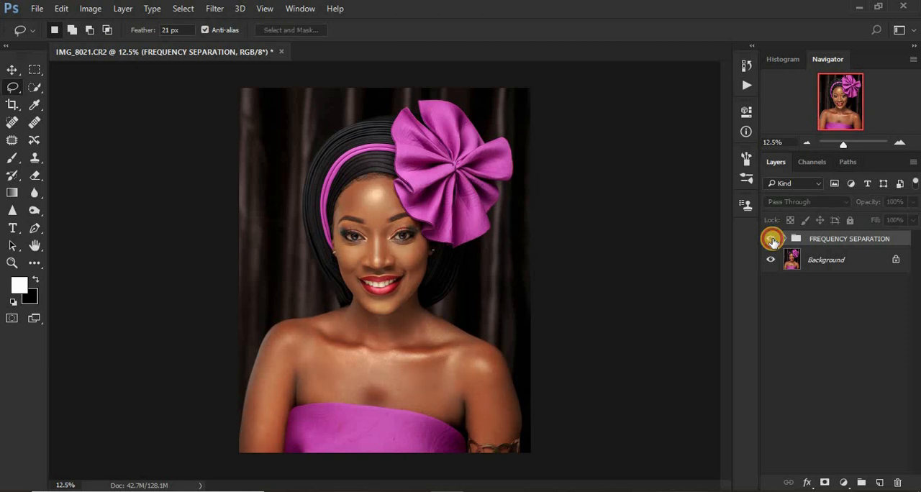
{"action": "left_click", "coordinate": [771, 240]}
{"action": "left_click", "coordinate": [771, 240]}
{"action": "left_click", "coordinate": [771, 239]}
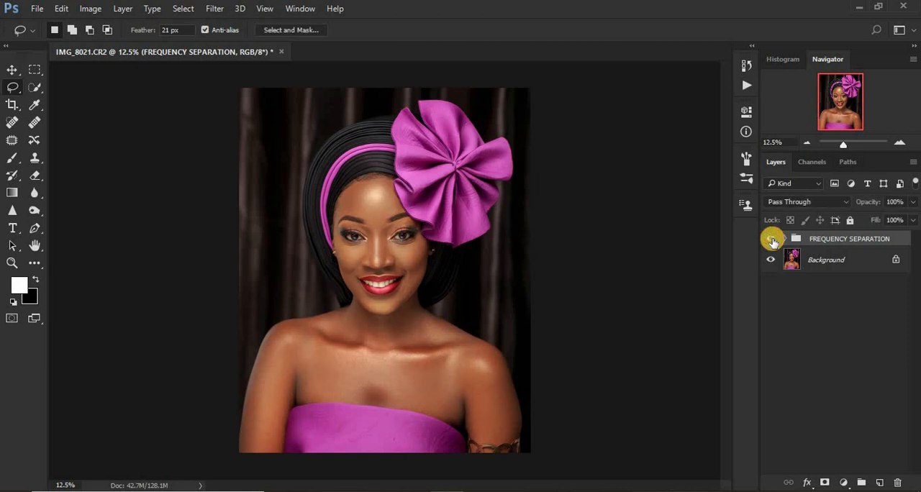
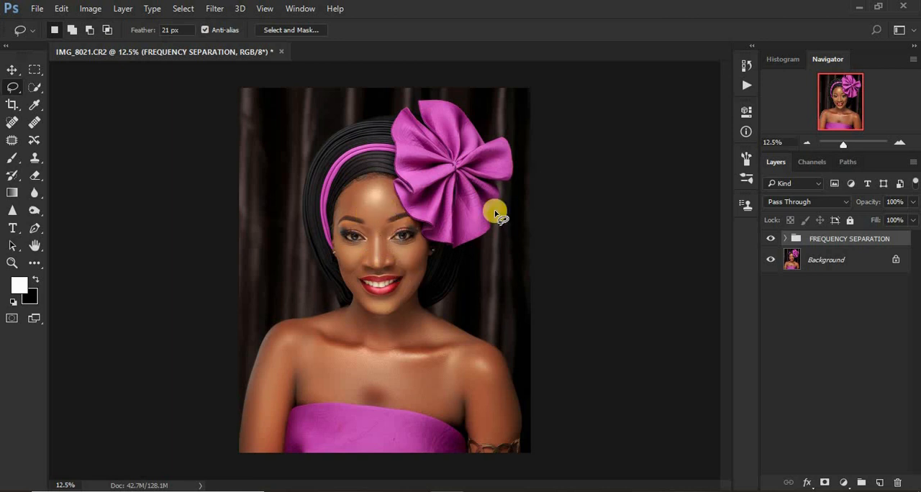
Add a Curves adjustment layer above the FREQUENCY SEPARATION group and brighten the midtones with a point at input 110, output 140.
{"action": "left_click", "coordinate": [844, 483]}
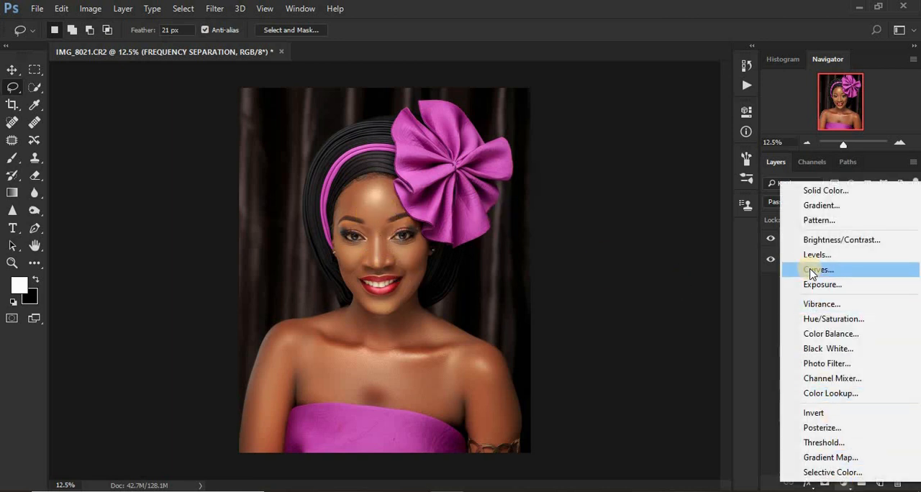
{"action": "left_click", "coordinate": [811, 270]}
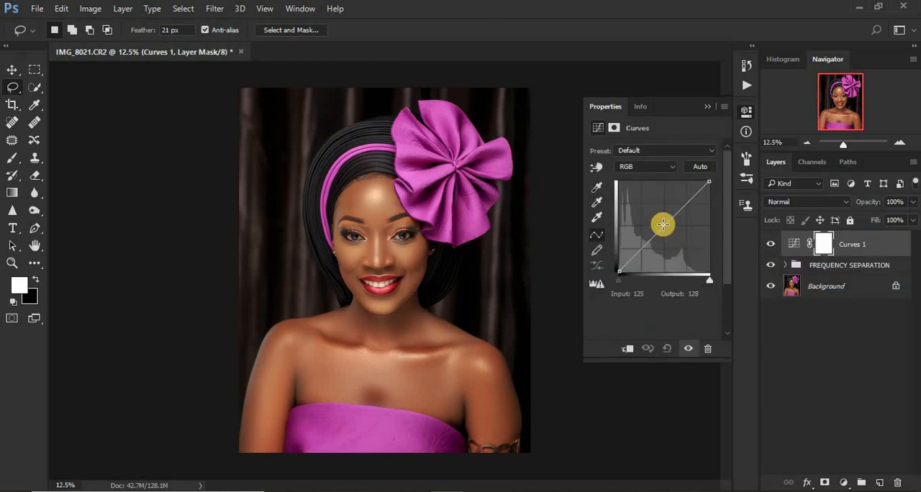
{"action": "left_click_drag", "start_coordinate": [663, 225], "coordinate": [658, 222]}
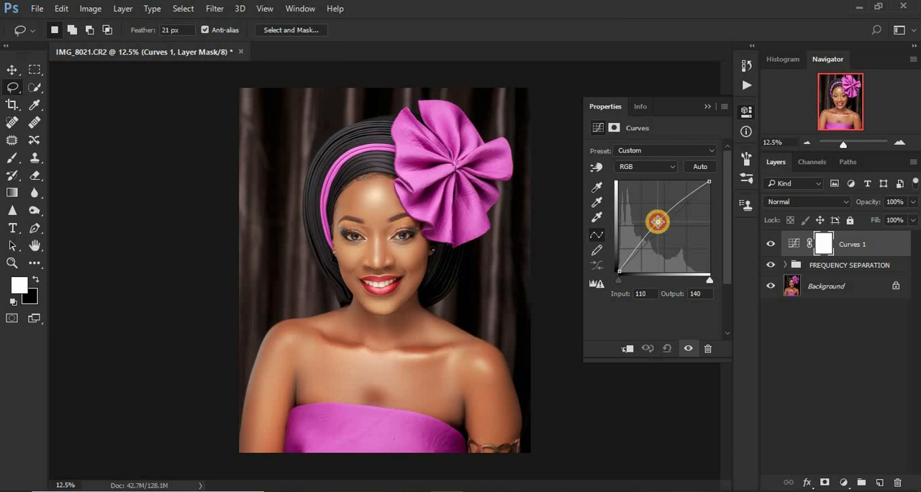
{"action": "left_click", "coordinate": [705, 107]}
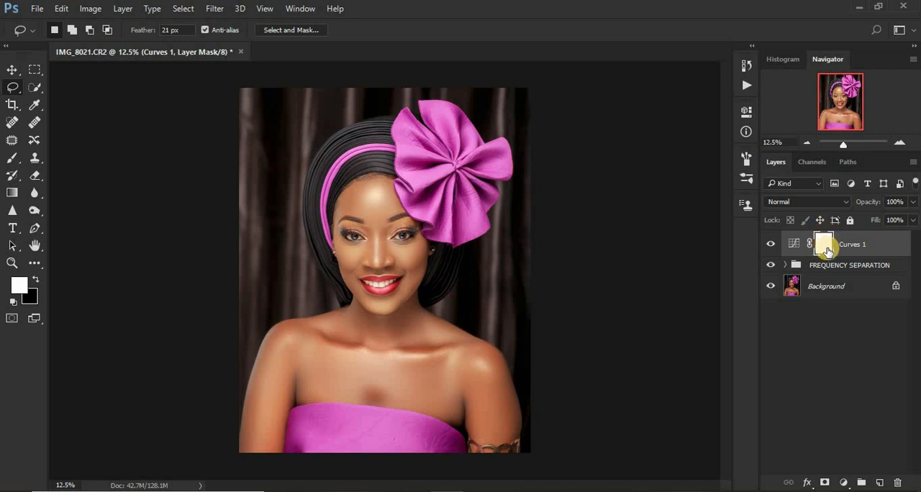
Invert the brightening Curves layer's mask to black and rename the layer DODGE.
{"action": "key", "text": "ctrl+i"}
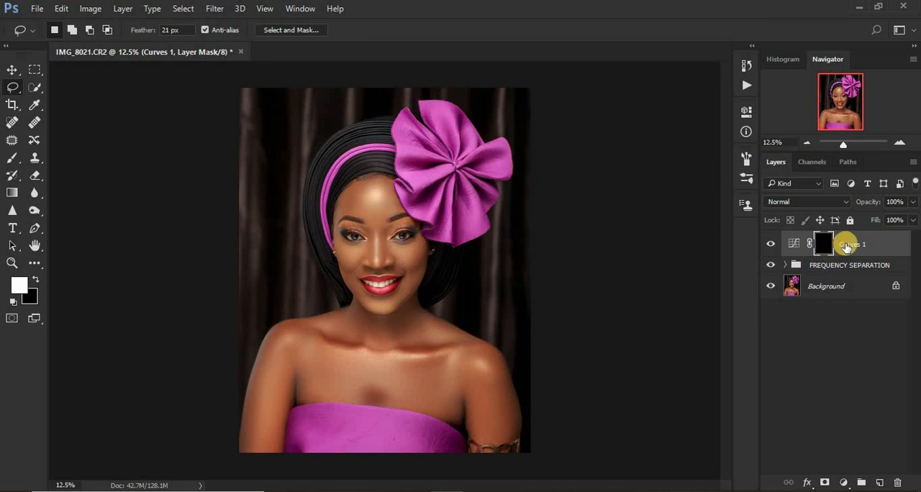
{"action": "double_click", "coordinate": [847, 245]}
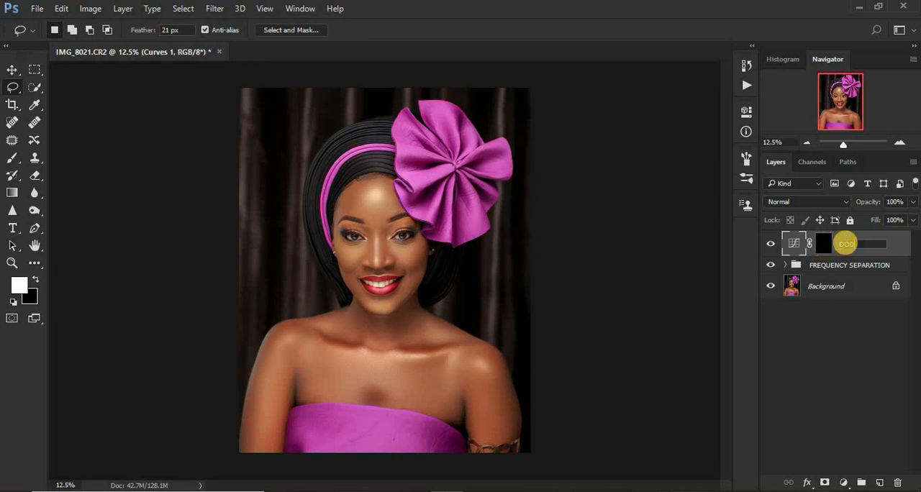
{"action": "key", "text": "Return"}
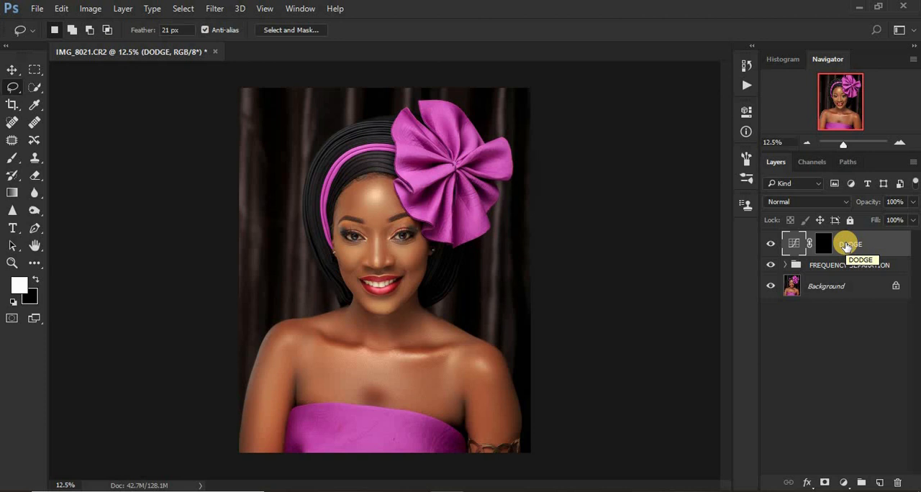
Add a second Curves adjustment layer above DODGE and darken the midtones with a point at input 135, output 115.
{"action": "left_click", "coordinate": [843, 482]}
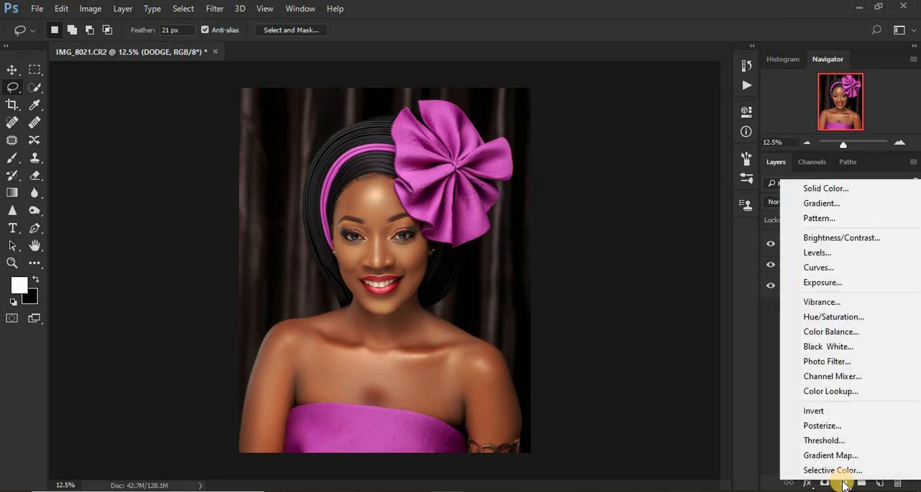
{"action": "left_click", "coordinate": [816, 270]}
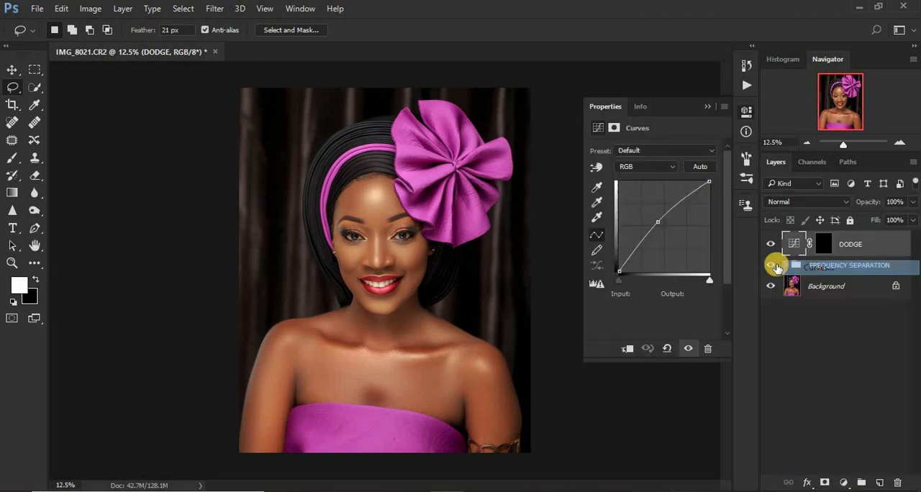
{"action": "left_click", "coordinate": [662, 225]}
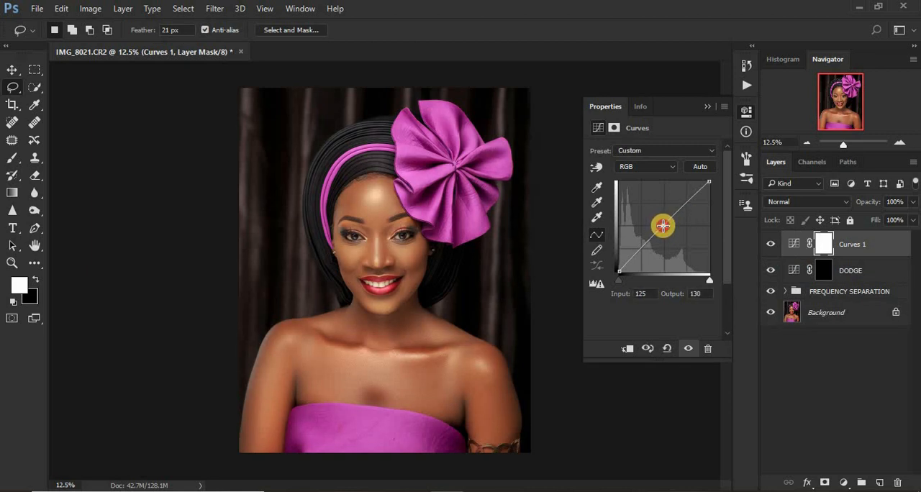
{"action": "left_click_drag", "start_coordinate": [663, 225], "coordinate": [666, 229]}
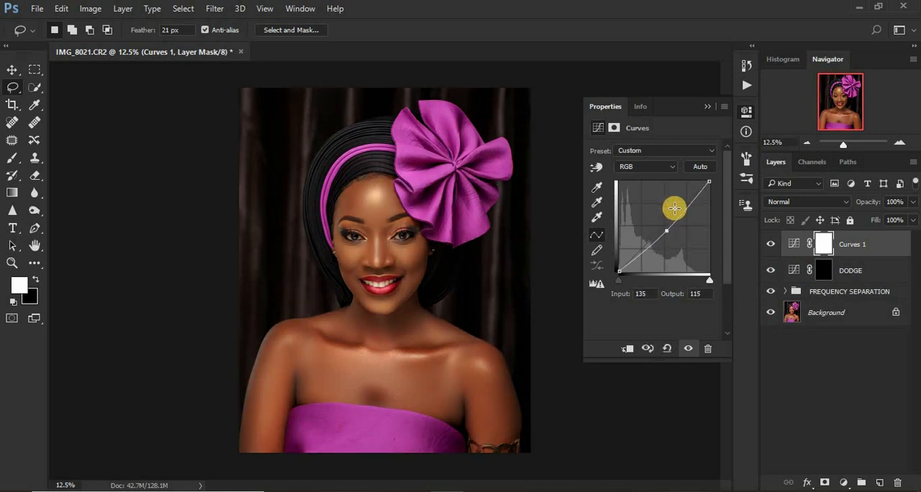
{"action": "left_click", "coordinate": [704, 107]}
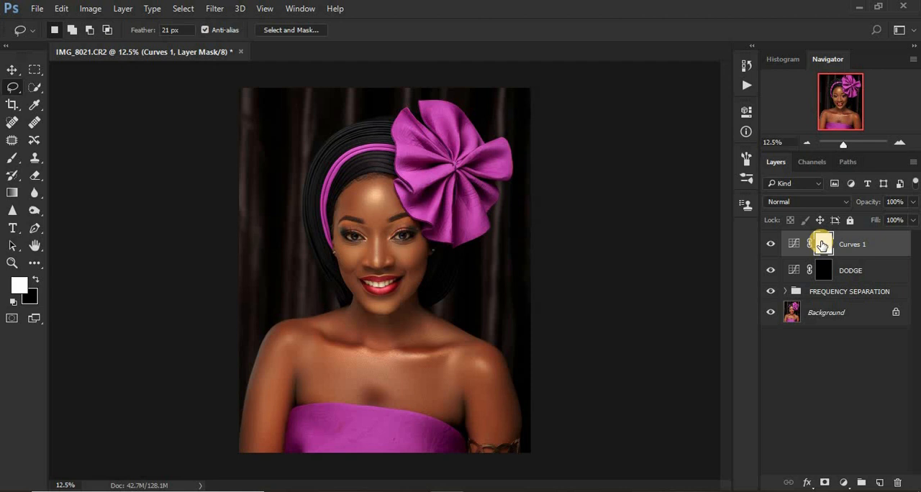
Invert the darkening Curves layer's mask to black and rename the layer BURN.
{"action": "key", "text": "ctrl+i"}
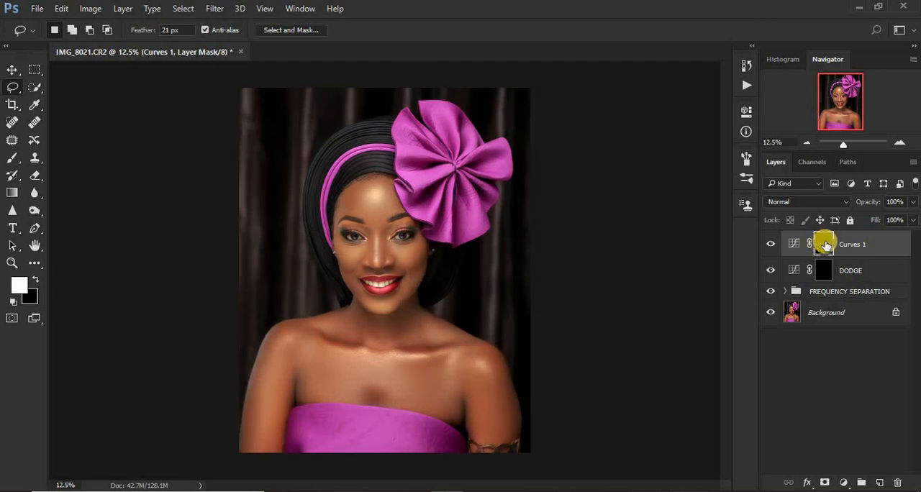
{"action": "double_click", "coordinate": [856, 245]}
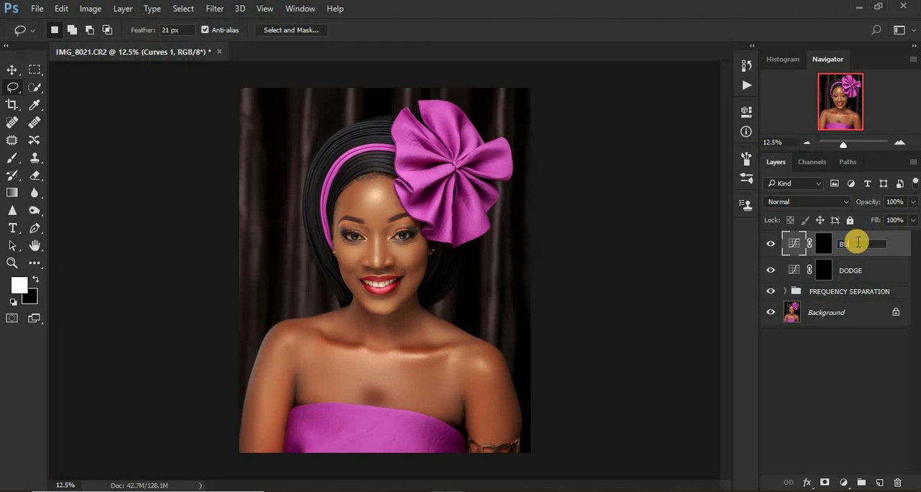
{"action": "key", "text": "Return"}
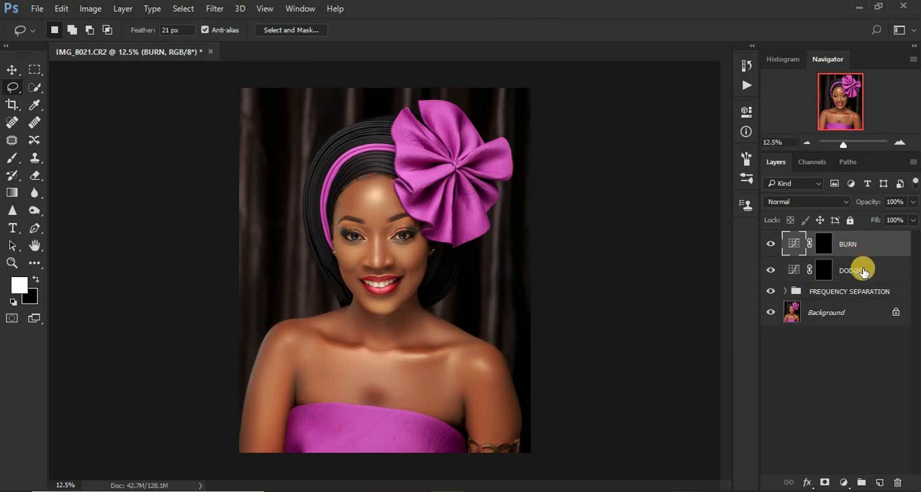
Group the BURN and DODGE layers together and name the group DNB.
{"action": "left_click", "coordinate": [863, 271], "text": "shift"}
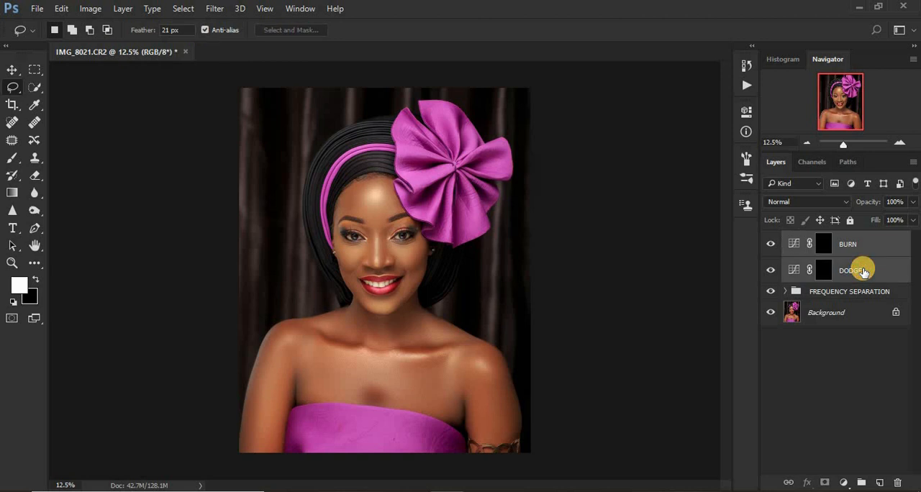
{"action": "key", "text": "ctrl+g"}
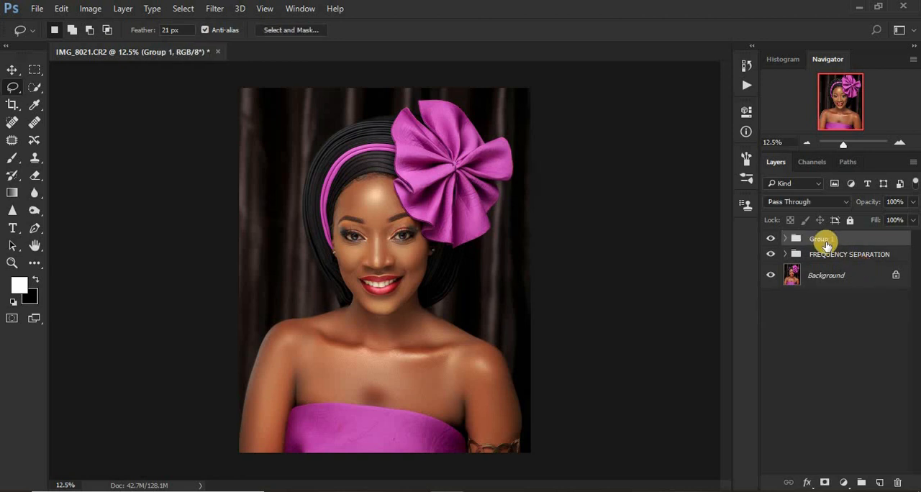
{"action": "double_click", "coordinate": [820, 239]}
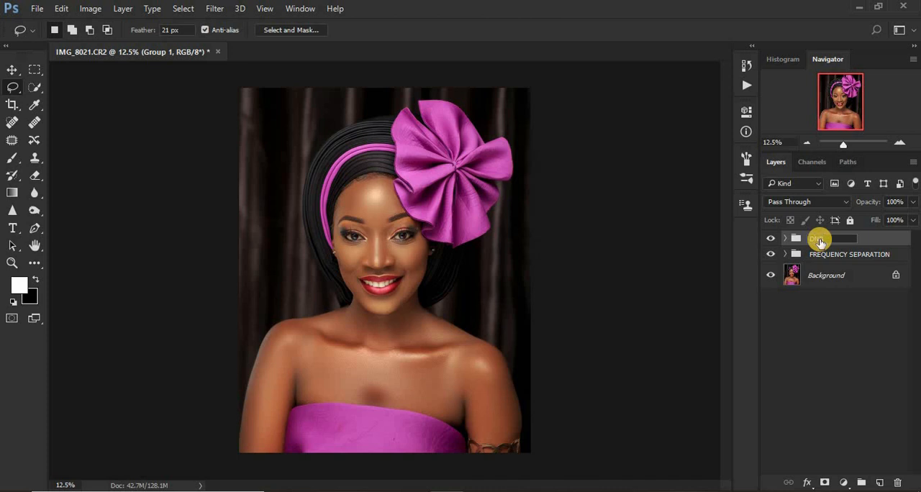
{"action": "key", "text": "Return"}
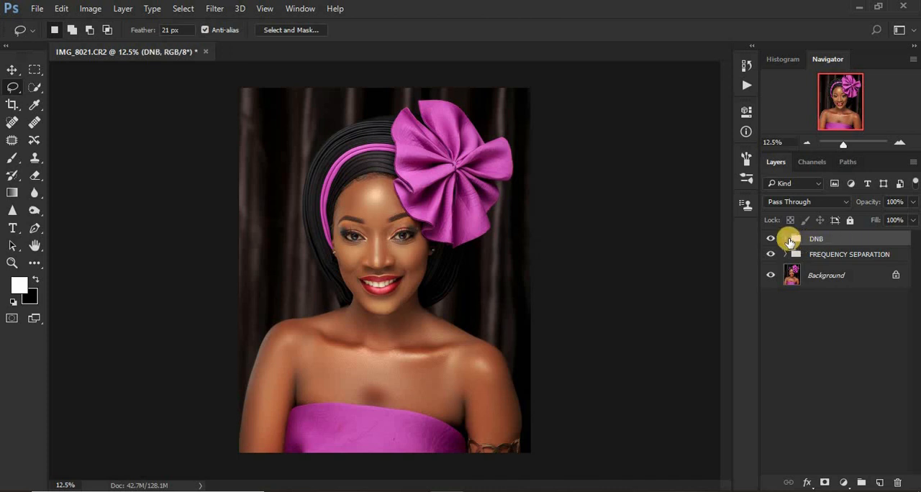
Add a Black & White adjustment layer above BURN inside the DNB group with Reds at -44, and hide the FREQUENCY SEPARATION group.
{"action": "left_click", "coordinate": [786, 240]}
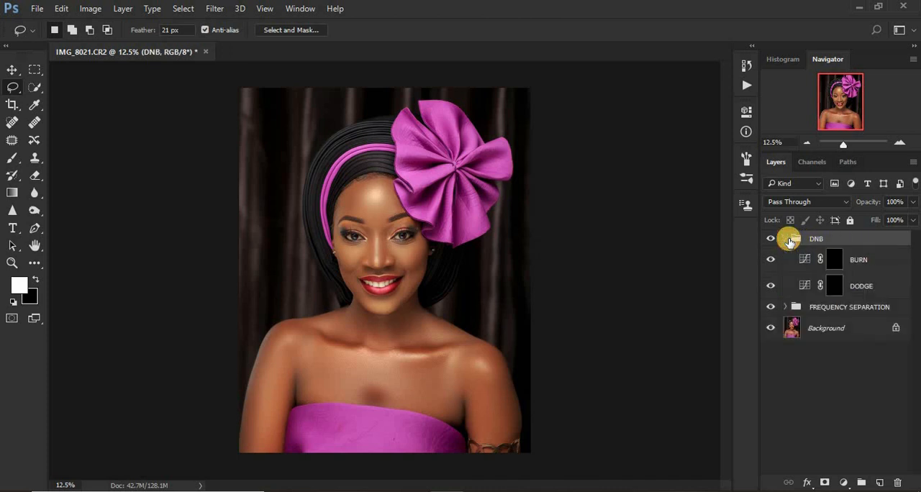
{"action": "left_click", "coordinate": [834, 260]}
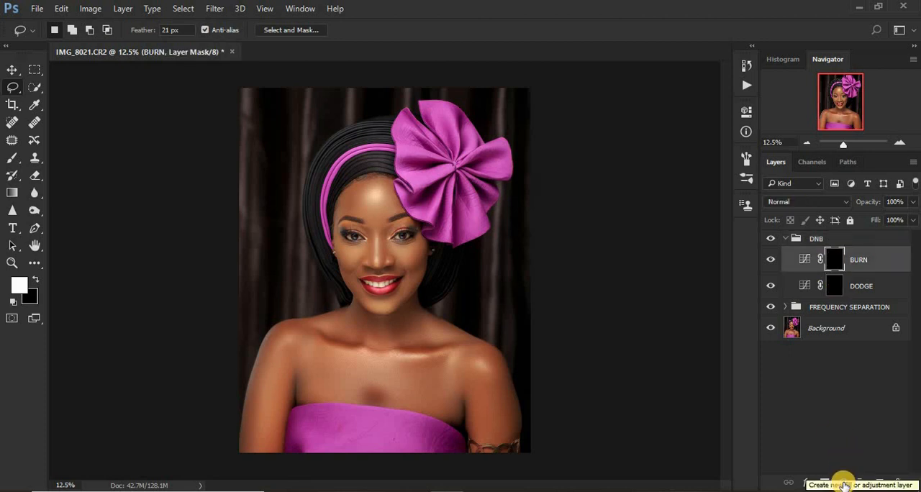
{"action": "left_click", "coordinate": [843, 486]}
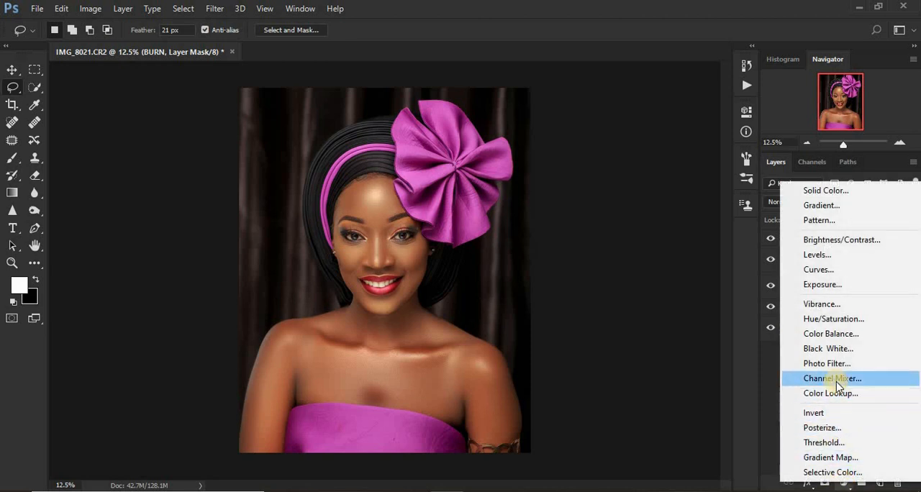
{"action": "left_click", "coordinate": [827, 349]}
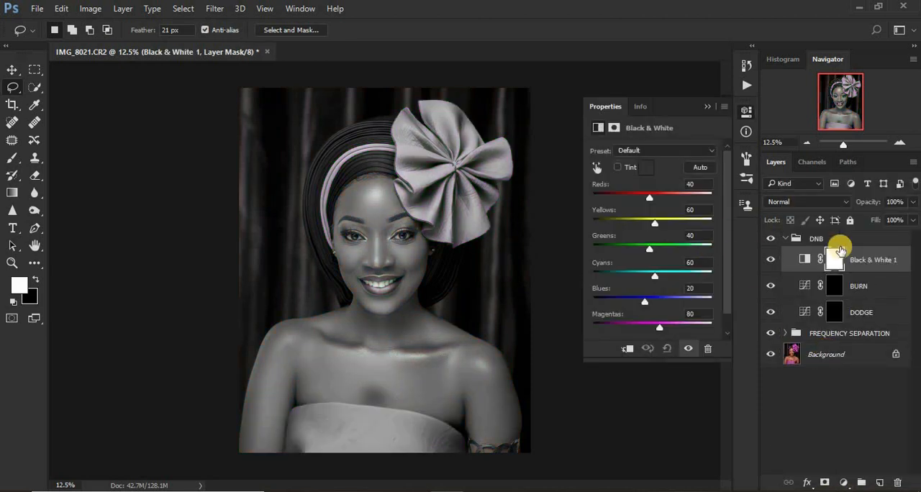
{"action": "left_click_drag", "start_coordinate": [649, 201], "coordinate": [631, 201]}
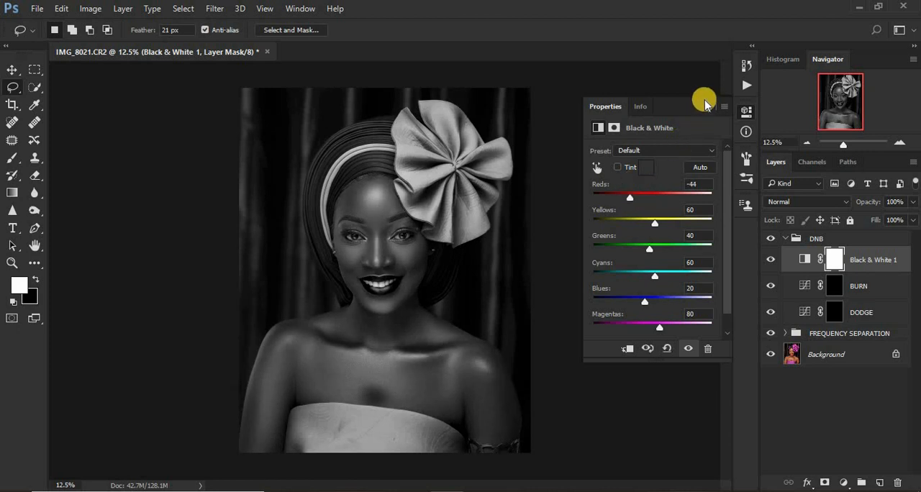
{"action": "left_click", "coordinate": [707, 105]}
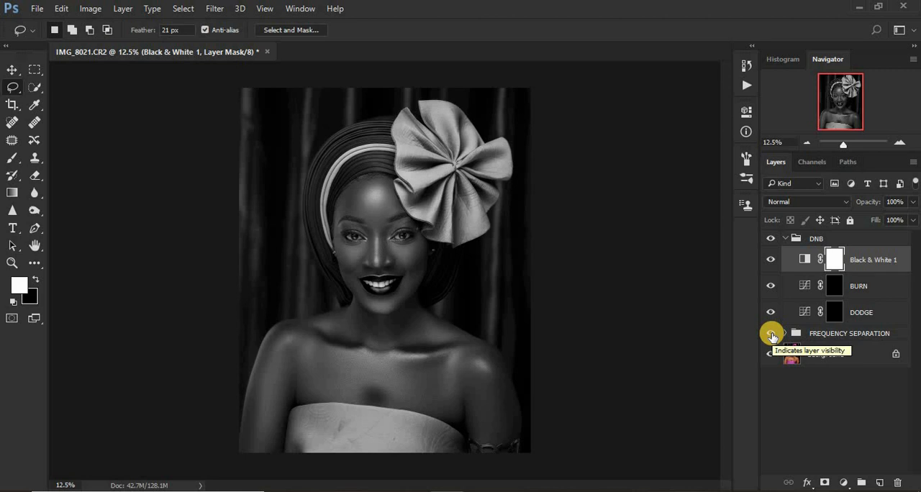
{"action": "left_click", "coordinate": [771, 336]}
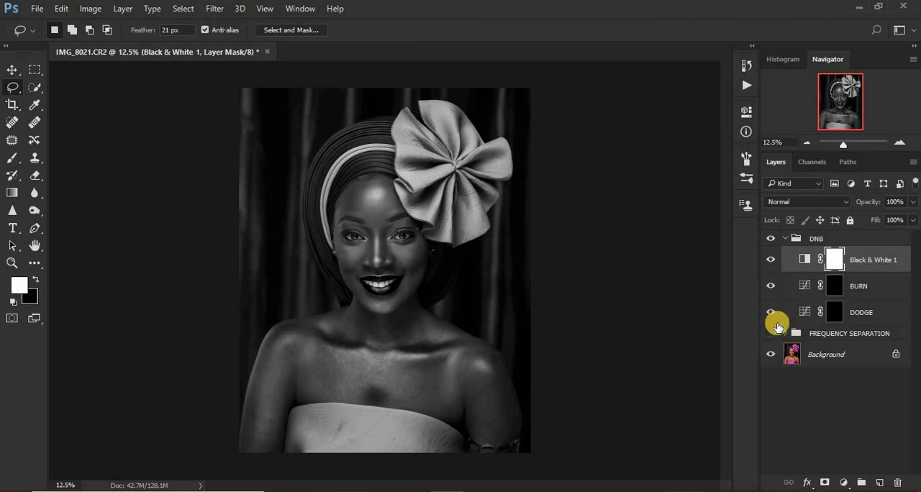
{"action": "left_click", "coordinate": [775, 328]}
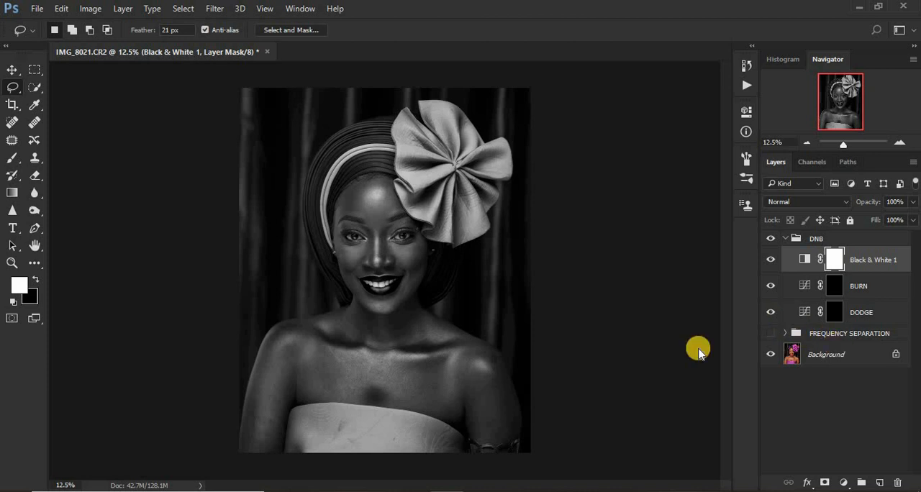
Activate the Brush tool and set its opacity to 9%.
{"action": "left_click", "coordinate": [10, 160]}
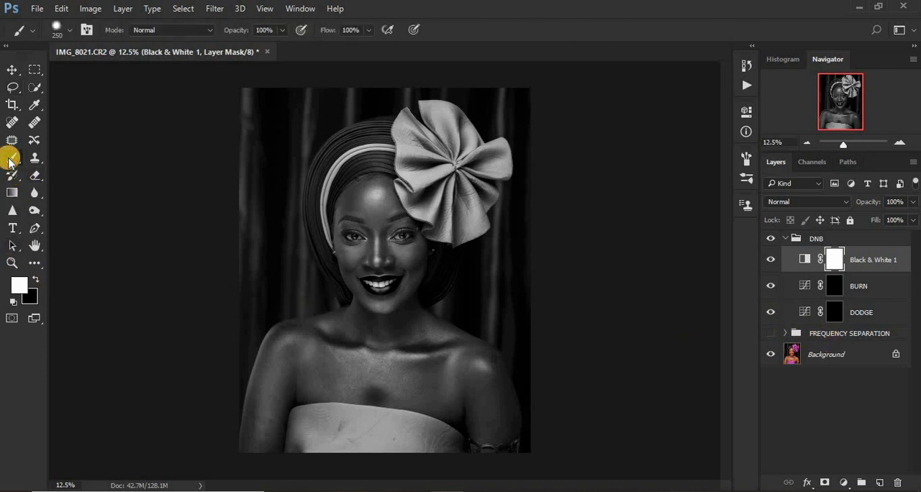
{"action": "left_click", "coordinate": [281, 30]}
{"action": "left_click_drag", "start_coordinate": [286, 45], "coordinate": [225, 48]}
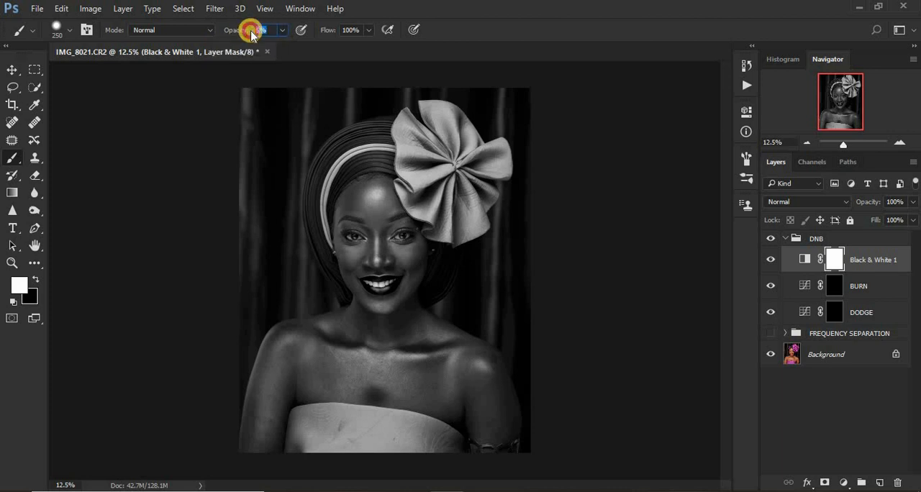
{"action": "type", "text": "9"}
{"action": "key", "text": "Return"}
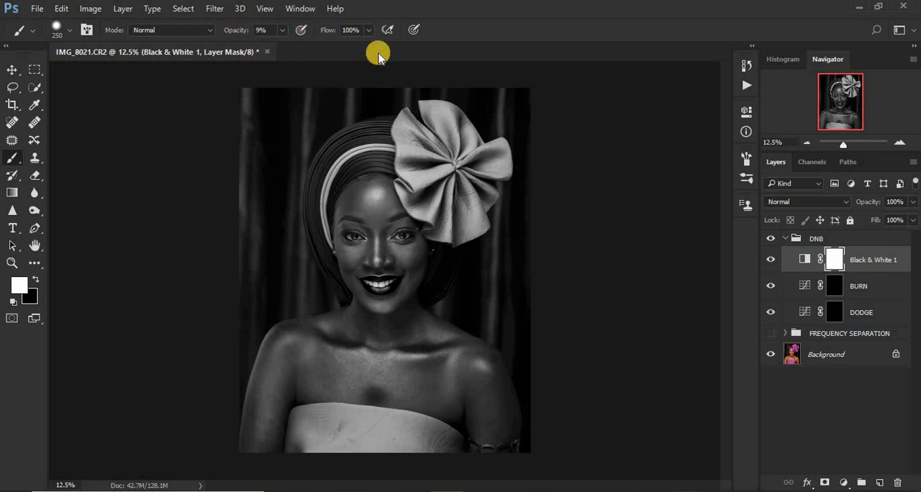
{"action": "left_click", "coordinate": [37, 281]}
{"action": "left_click", "coordinate": [35, 279]}
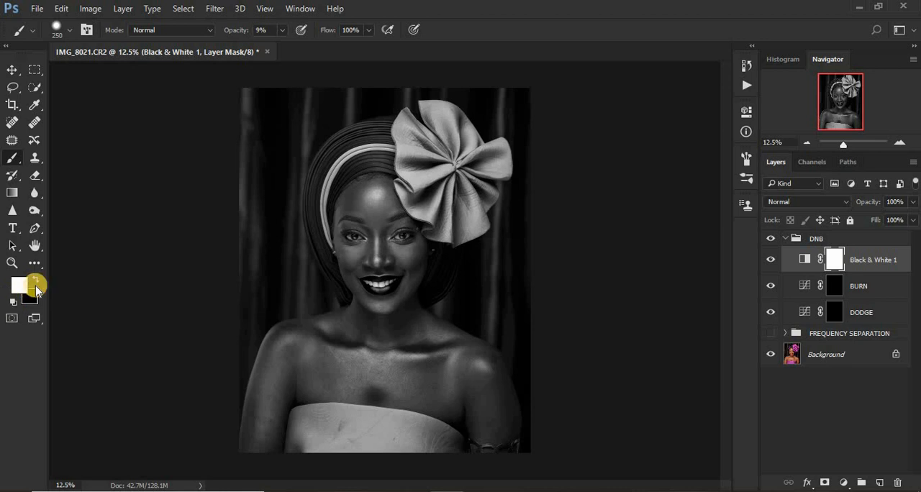
{"action": "left_click", "coordinate": [35, 281]}
{"action": "left_click", "coordinate": [36, 281]}
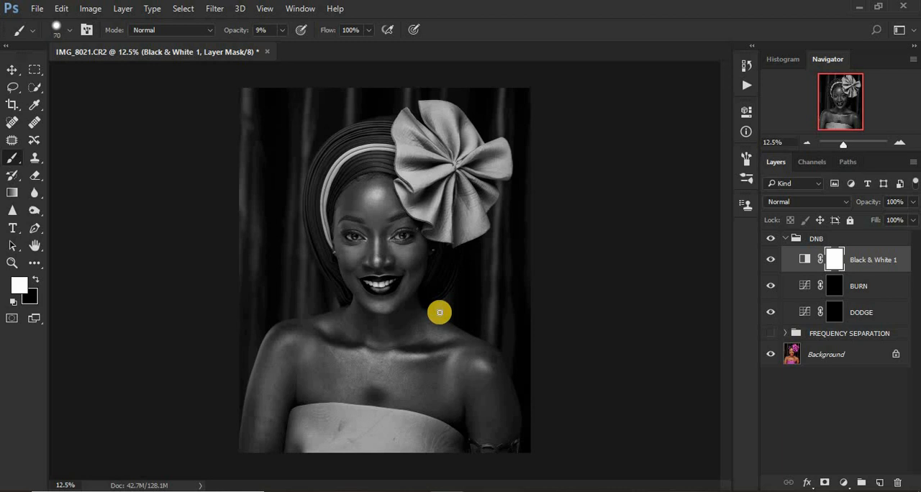
Paint white at 9% opacity on the DODGE layer mask over the nose bridge, under-eye cheek and chin to brighten the face.
{"action": "key", "text": "ctrl+plus"}
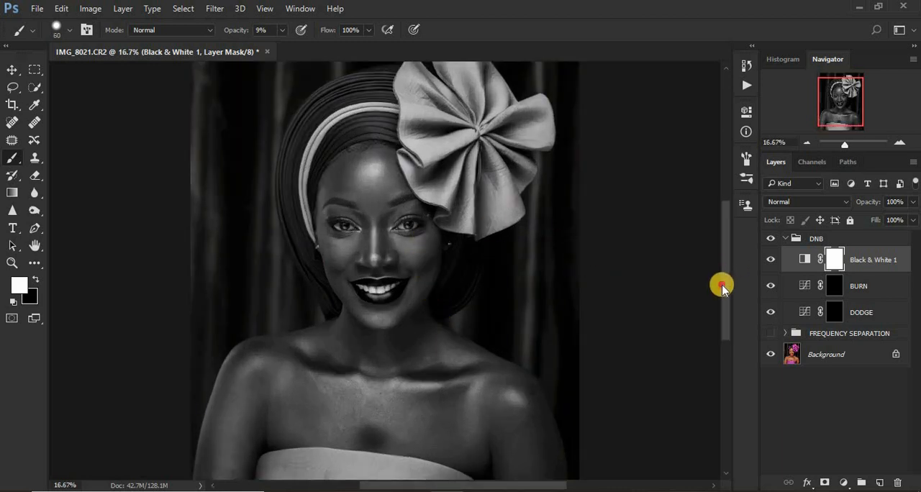
{"action": "left_click_drag", "start_coordinate": [720, 282], "coordinate": [723, 305]}
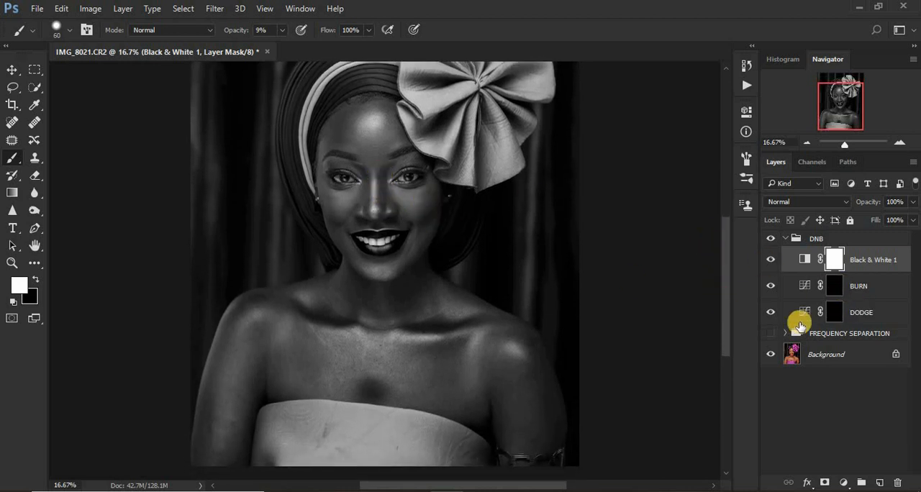
{"action": "left_click", "coordinate": [836, 312]}
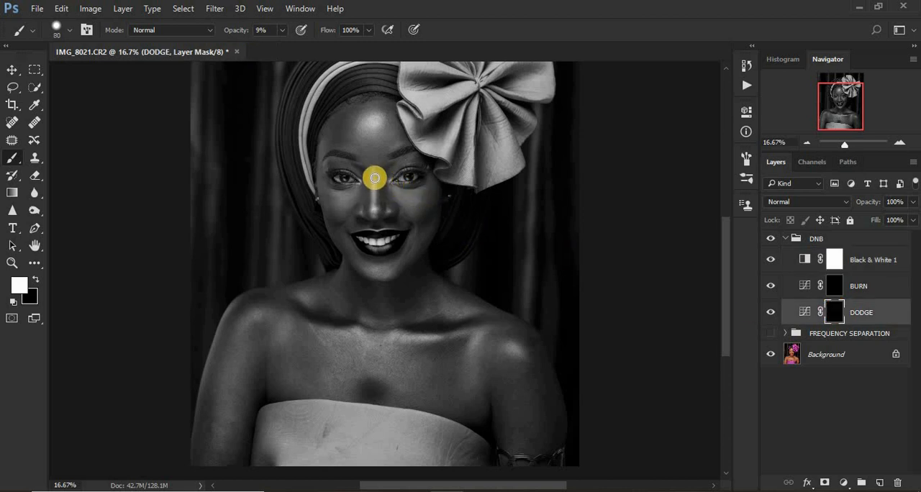
{"action": "left_click_drag", "start_coordinate": [375, 180], "coordinate": [372, 216]}
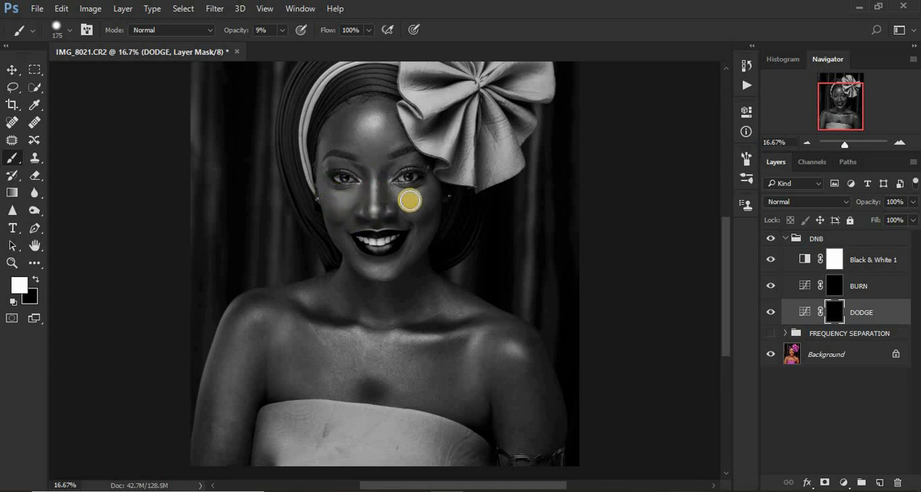
{"action": "left_click_drag", "start_coordinate": [410, 202], "coordinate": [425, 185]}
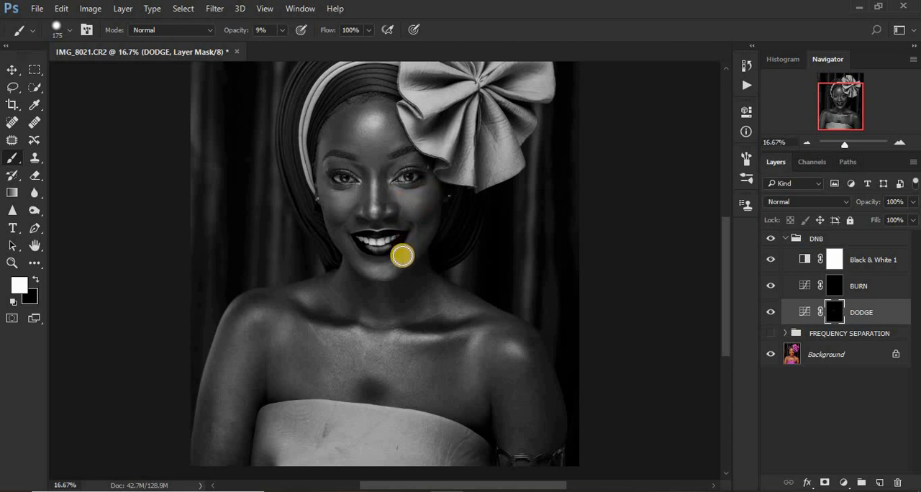
{"action": "mouse_move", "coordinate": [383, 269]}
{"action": "left_mouse_down"}
{"action": "mouse_move", "coordinate": [367, 268]}
{"action": "mouse_move", "coordinate": [380, 266]}
{"action": "left_mouse_up"}
Dodge the collarbones, both shoulders and the base of the neck with soft white strokes on the DODGE mask.
{"action": "left_click_drag", "start_coordinate": [406, 334], "coordinate": [451, 336]}
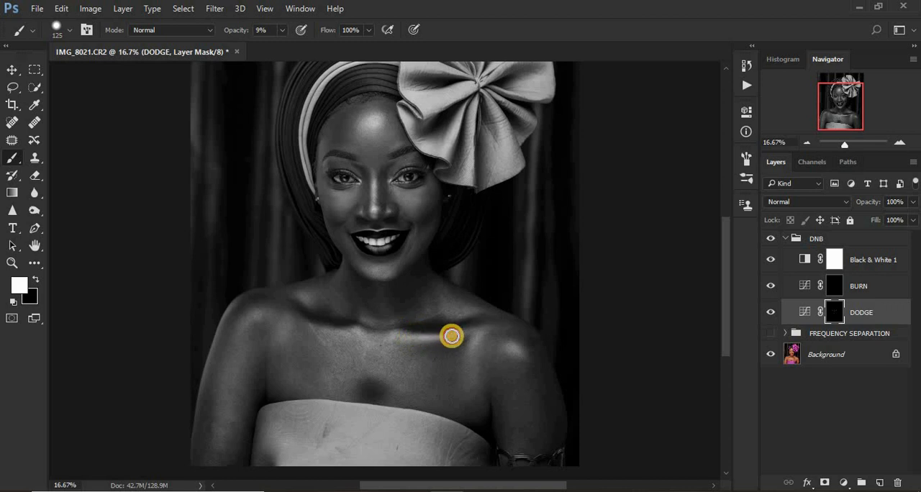
{"action": "left_click_drag", "start_coordinate": [362, 331], "coordinate": [328, 329]}
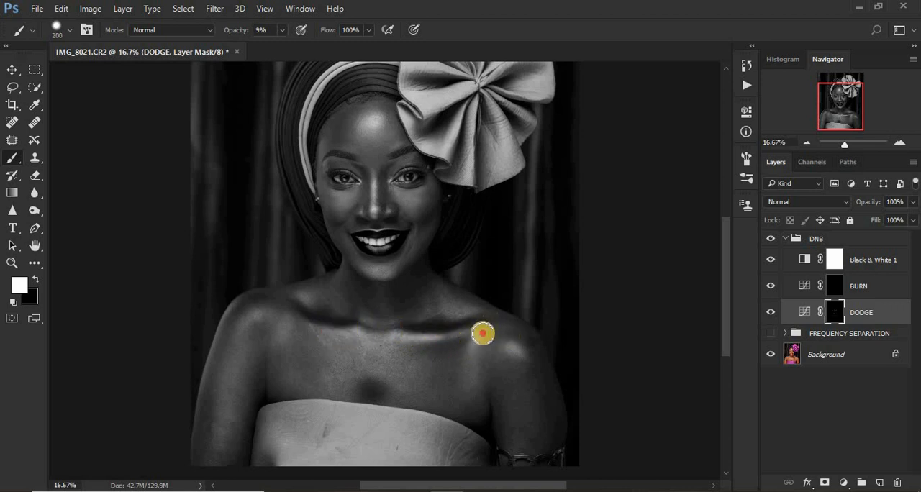
{"action": "mouse_move", "coordinate": [483, 331]}
{"action": "left_mouse_down"}
{"action": "mouse_move", "coordinate": [471, 352]}
{"action": "mouse_move", "coordinate": [511, 350]}
{"action": "left_mouse_up"}
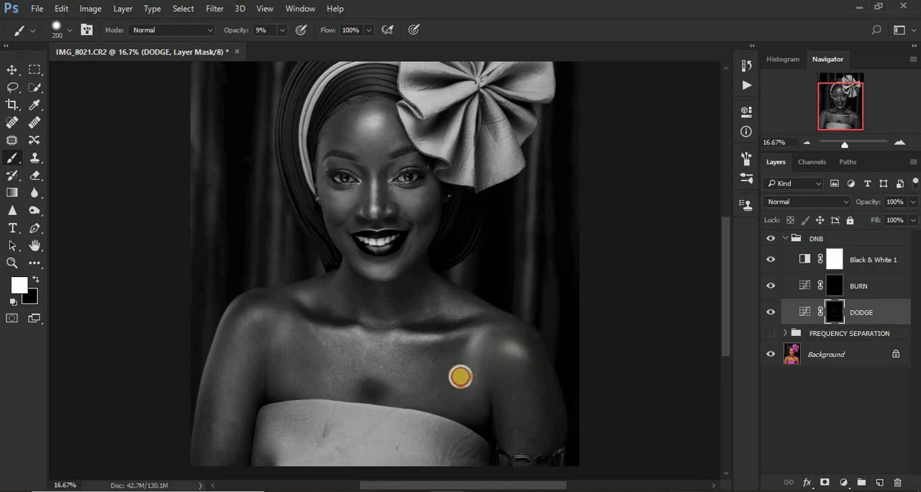
{"action": "left_click_drag", "start_coordinate": [265, 315], "coordinate": [249, 319]}
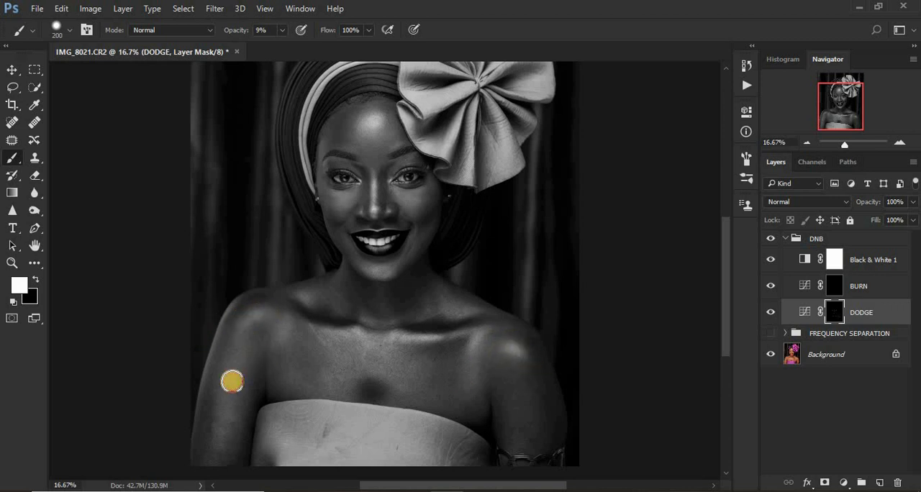
{"action": "left_click_drag", "start_coordinate": [306, 298], "coordinate": [305, 298]}
{"action": "left_click_drag", "start_coordinate": [438, 292], "coordinate": [462, 308]}
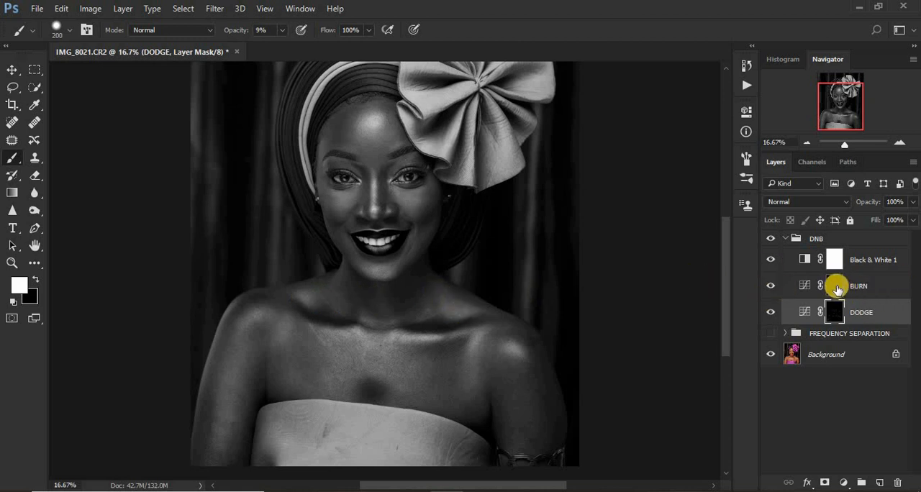
Paint white on the BURN layer mask along both sides of the nose and the outer cheeks to contour the face.
{"action": "left_click", "coordinate": [836, 287]}
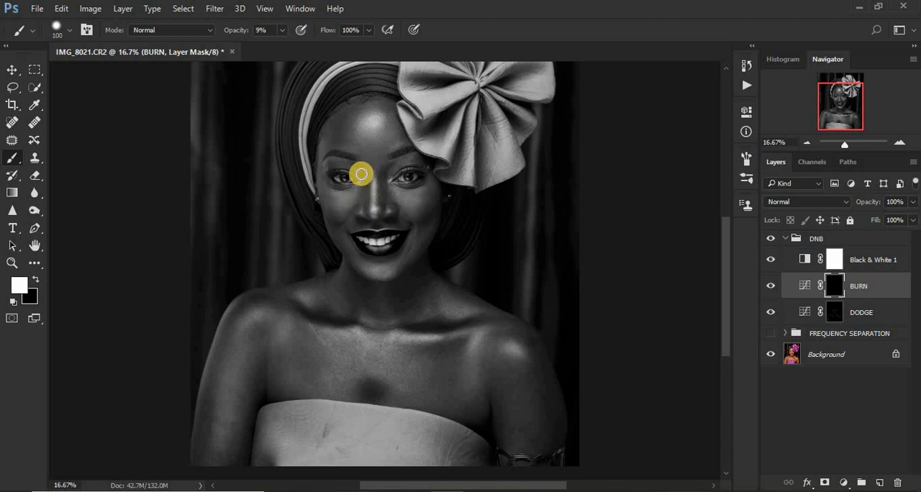
{"action": "left_click_drag", "start_coordinate": [360, 171], "coordinate": [372, 208]}
{"action": "left_click_drag", "start_coordinate": [390, 166], "coordinate": [383, 215]}
{"action": "left_click_drag", "start_coordinate": [325, 208], "coordinate": [336, 227]}
{"action": "mouse_move", "coordinate": [440, 199]}
{"action": "left_mouse_down"}
{"action": "mouse_move", "coordinate": [429, 220]}
{"action": "mouse_move", "coordinate": [434, 248]}
{"action": "left_mouse_up"}
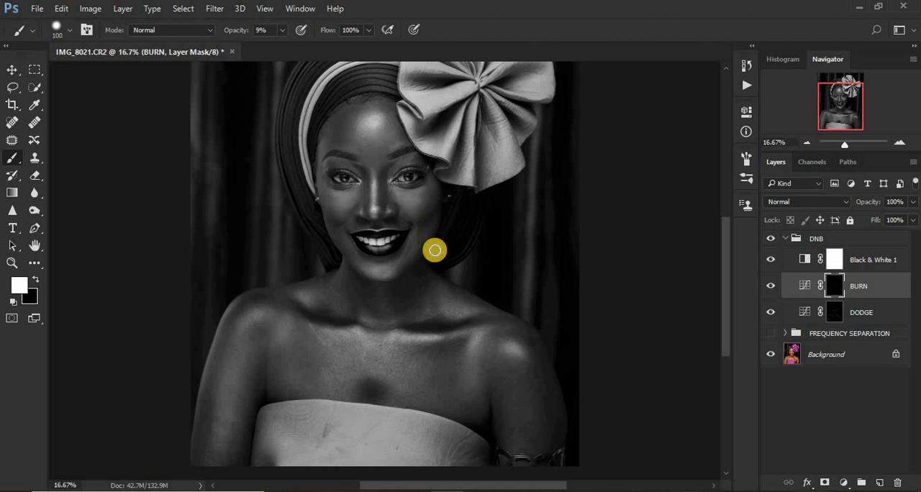
Burn the shoulders, upper chest and collarbone shadows on the BURN mask, enlarging the brush to 175.
{"action": "left_click_drag", "start_coordinate": [481, 320], "coordinate": [521, 345]}
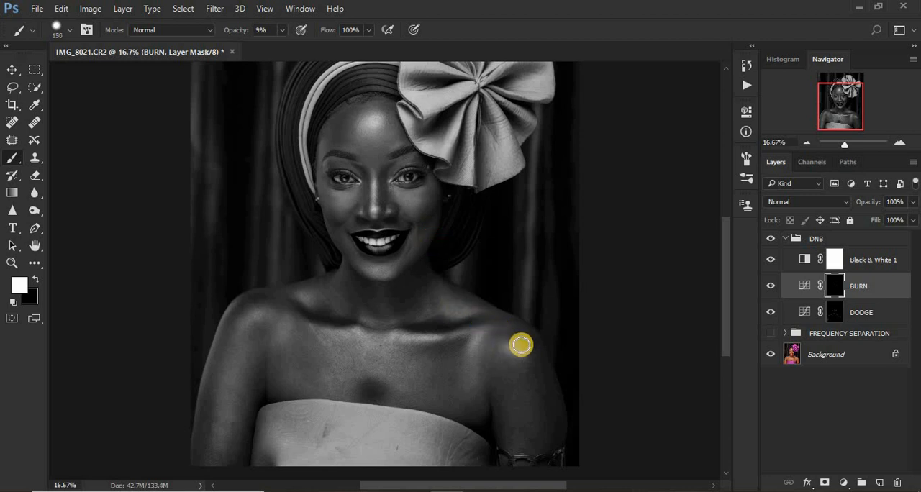
{"action": "key", "text": "bracketright"}
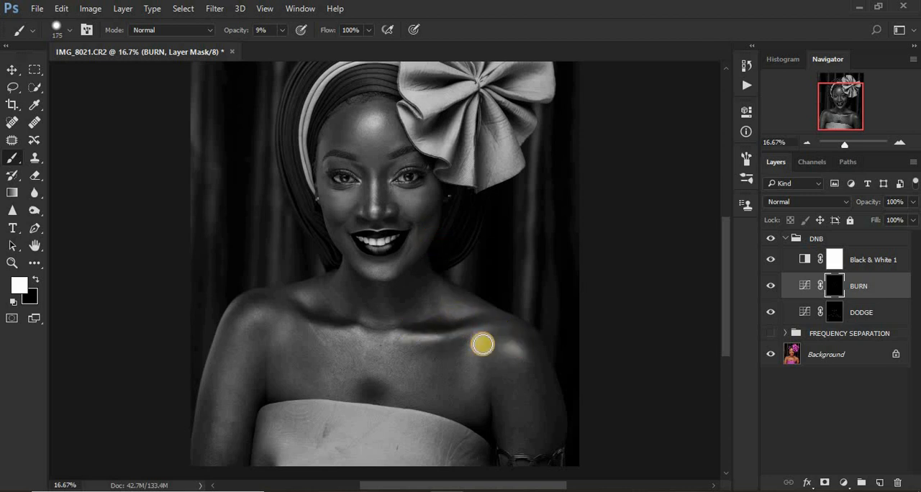
{"action": "left_click_drag", "start_coordinate": [482, 345], "coordinate": [430, 343]}
{"action": "mouse_move", "coordinate": [341, 318]}
{"action": "left_mouse_down"}
{"action": "mouse_move", "coordinate": [270, 300]}
{"action": "mouse_move", "coordinate": [234, 321]}
{"action": "left_mouse_up"}
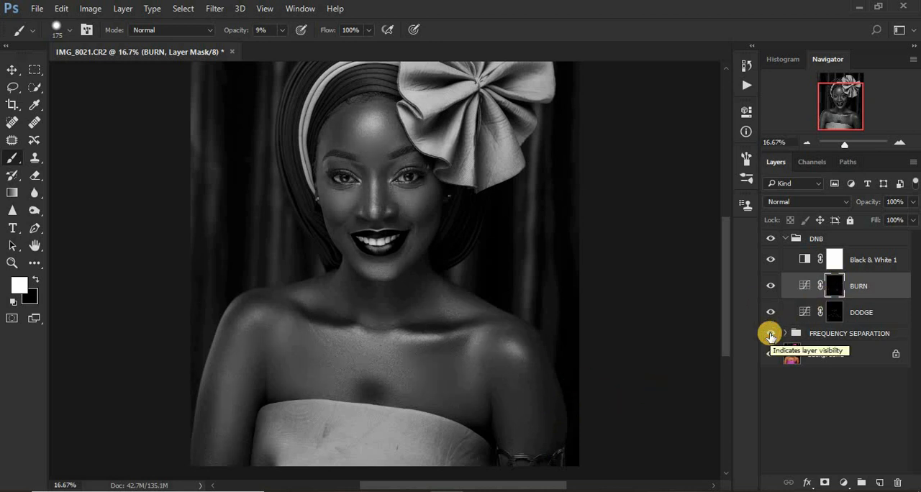
Show the FREQUENCY SEPARATION group, delete the Black & White 1 adjustment layer and collapse the DNB group.
{"action": "left_click", "coordinate": [770, 335]}
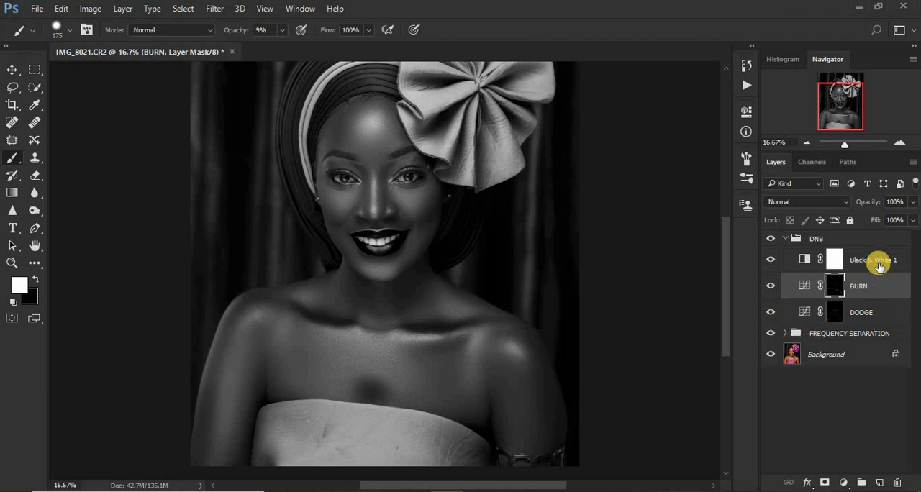
{"action": "left_click_drag", "start_coordinate": [876, 261], "coordinate": [897, 483]}
{"action": "left_click", "coordinate": [784, 240]}
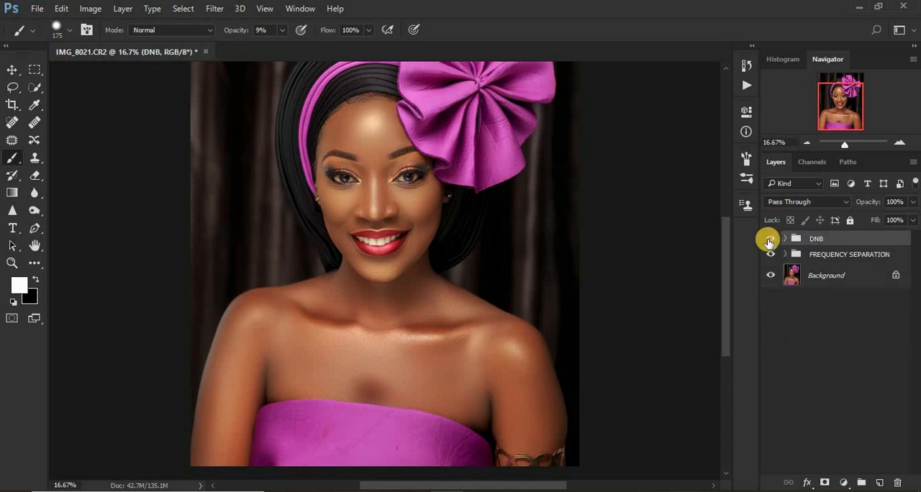
Compare the portrait with and without the dodge and burn by toggling the DNB group's visibility, leaving it shown.
{"action": "left_click", "coordinate": [769, 240]}
{"action": "left_click", "coordinate": [769, 240]}
{"action": "left_click", "coordinate": [769, 241]}
{"action": "left_click", "coordinate": [769, 241]}
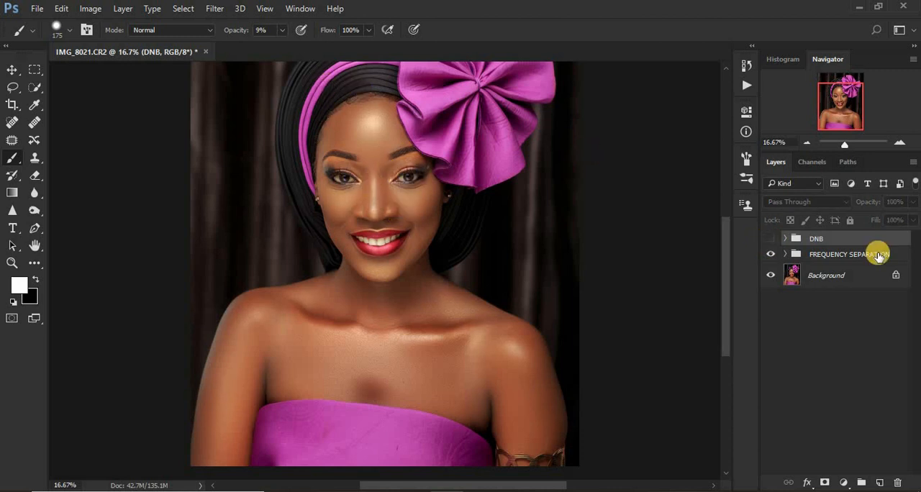
{"action": "left_click", "coordinate": [768, 249]}
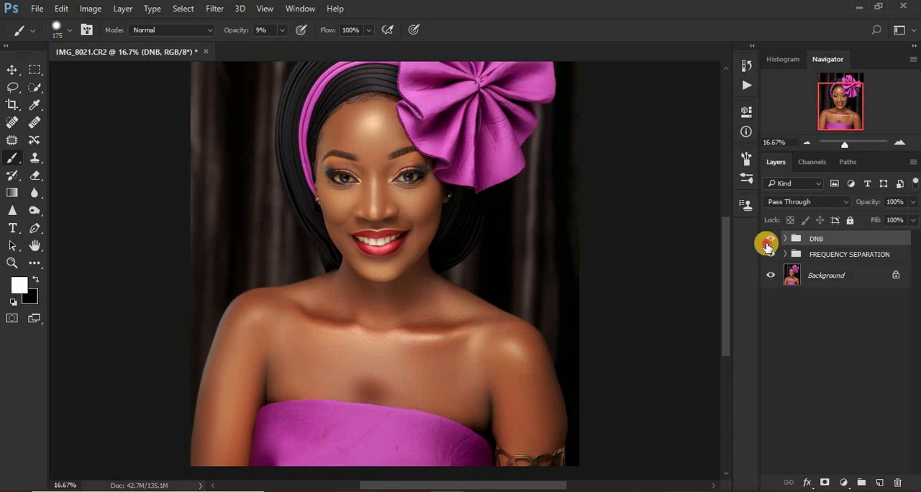
{"action": "left_click", "coordinate": [767, 245]}
{"action": "left_click", "coordinate": [767, 246]}
{"action": "left_click", "coordinate": [767, 245]}
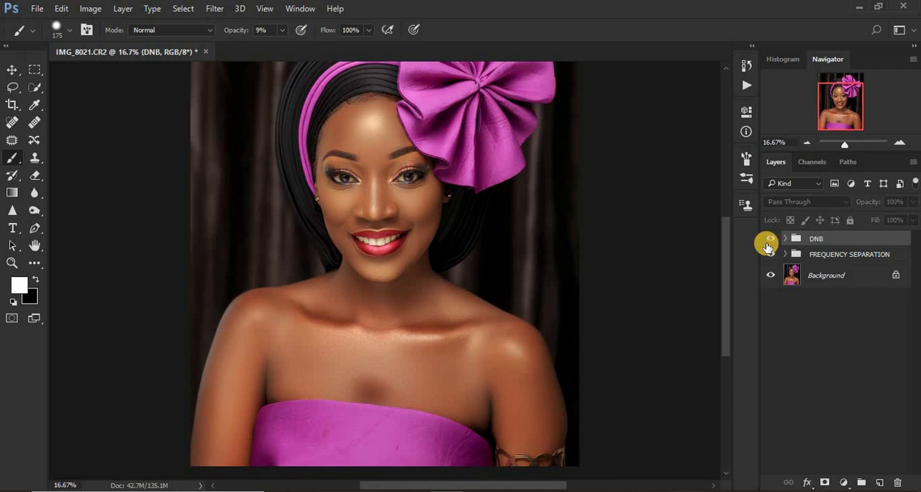
{"action": "left_click", "coordinate": [767, 246]}
{"action": "left_click", "coordinate": [767, 245]}
{"action": "left_click", "coordinate": [766, 246]}
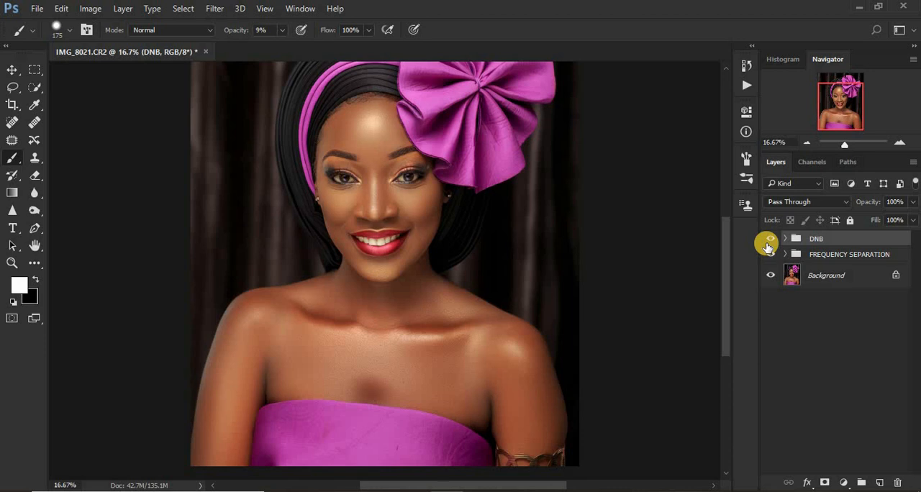
Stamp all visible layers into a new layer at the top of the stack and duplicate that merged layer.
{"action": "key", "text": "ctrl+minus"}
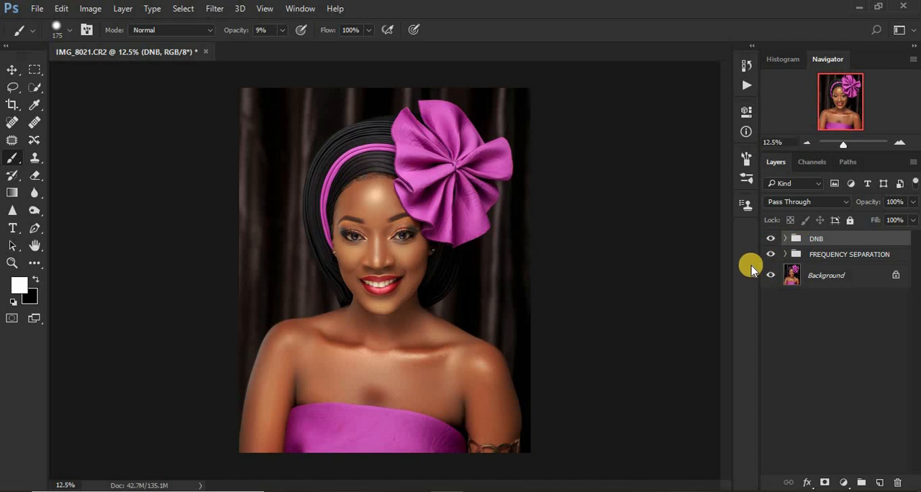
{"action": "key", "text": "ctrl+shift+alt+e"}
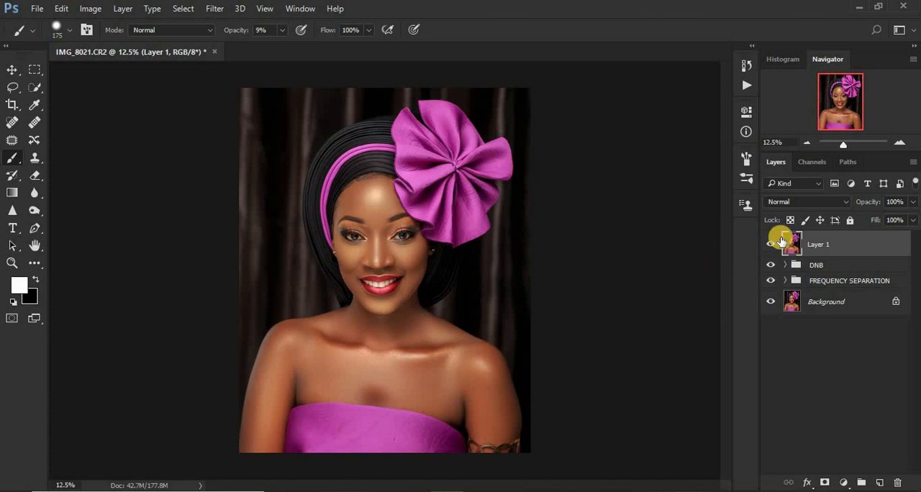
{"action": "key", "text": "ctrl+j"}
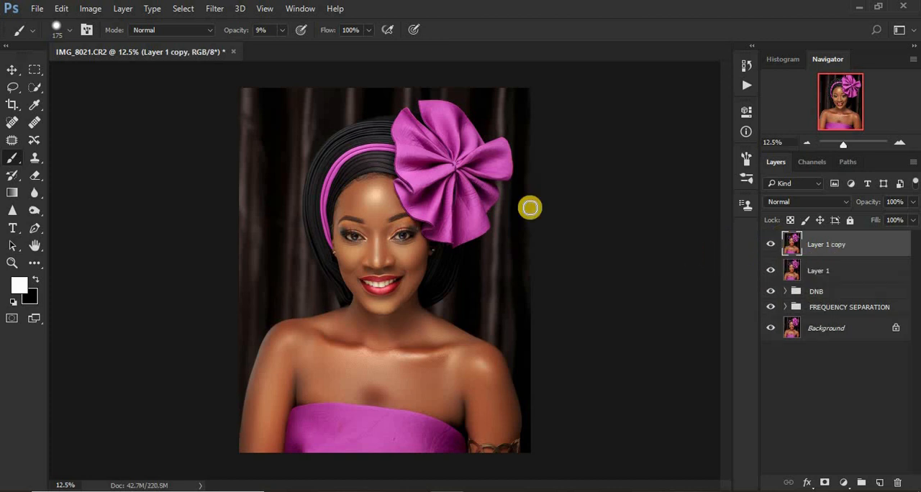
Open the Camera Raw Filter on the duplicated merged layer and review the Adjustment Brush's tone and colour settings.
{"action": "left_click", "coordinate": [213, 9]}
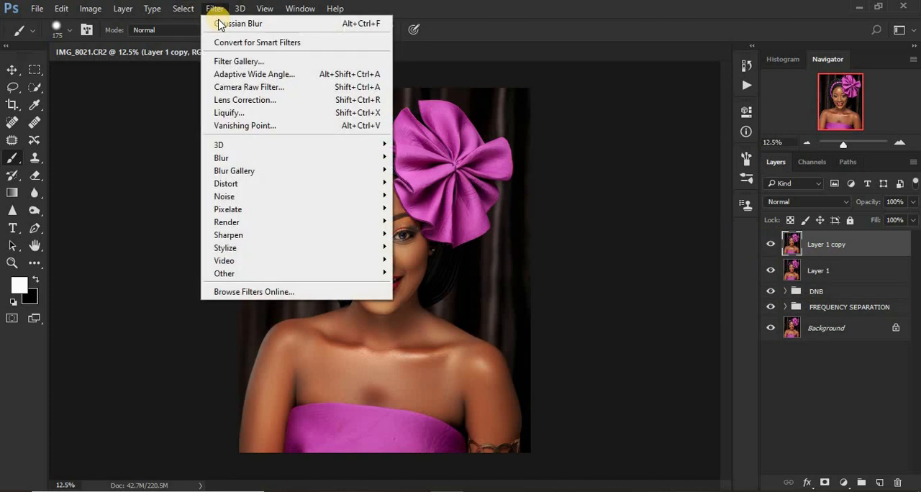
{"action": "left_click", "coordinate": [253, 88]}
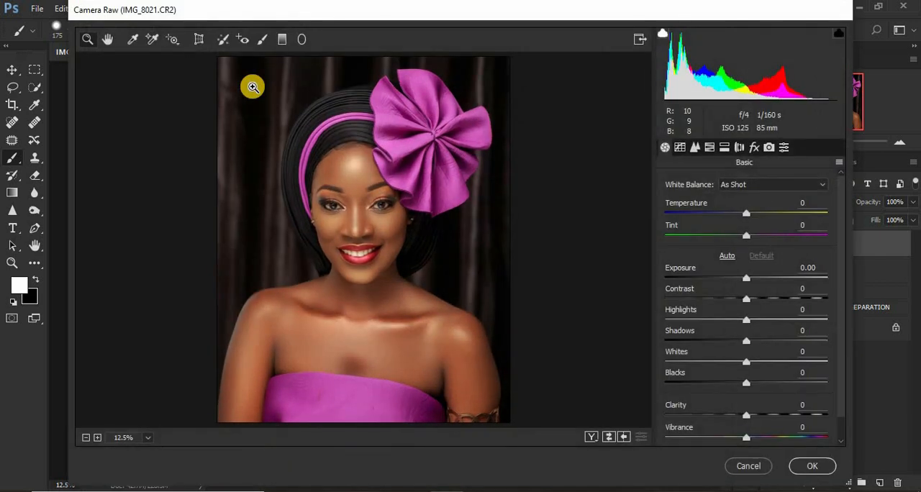
{"action": "left_click", "coordinate": [263, 41]}
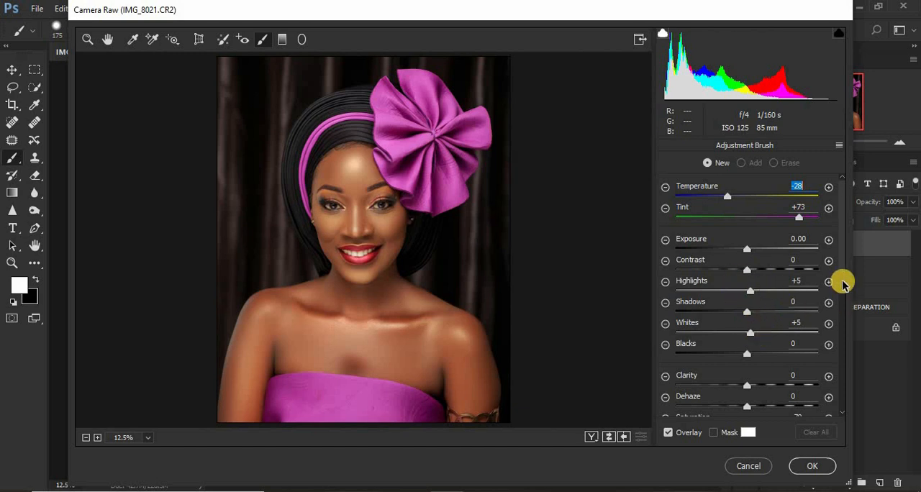
{"action": "left_click_drag", "start_coordinate": [841, 288], "coordinate": [841, 321]}
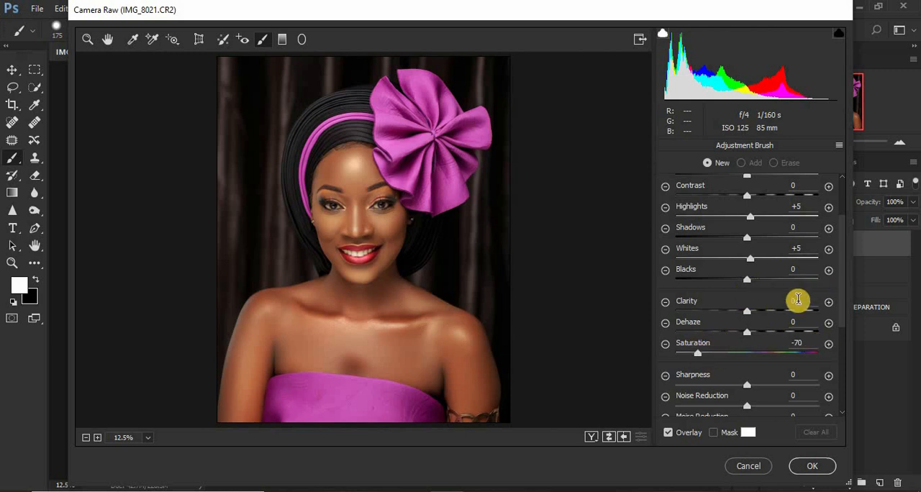
{"action": "left_click_drag", "start_coordinate": [843, 319], "coordinate": [843, 280]}
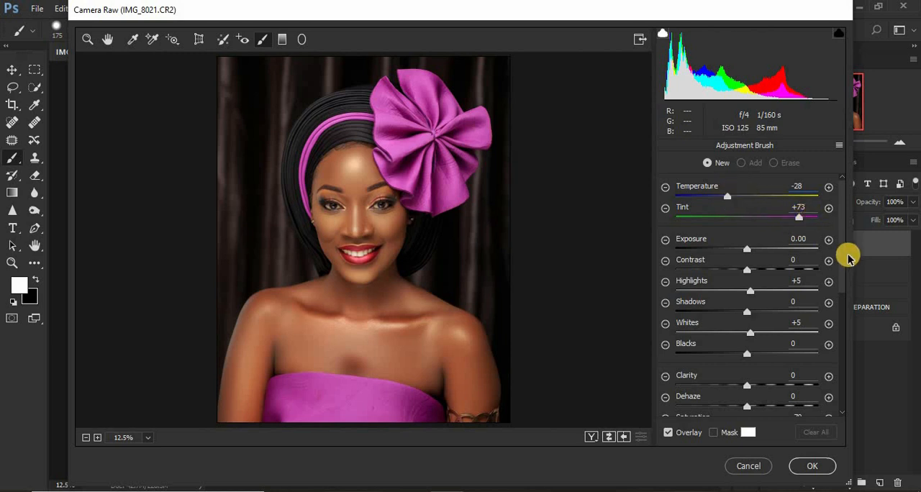
{"action": "mouse_move", "coordinate": [844, 272]}
{"action": "left_mouse_down"}
{"action": "mouse_move", "coordinate": [840, 287]}
{"action": "mouse_move", "coordinate": [802, 283]}
{"action": "left_mouse_up"}
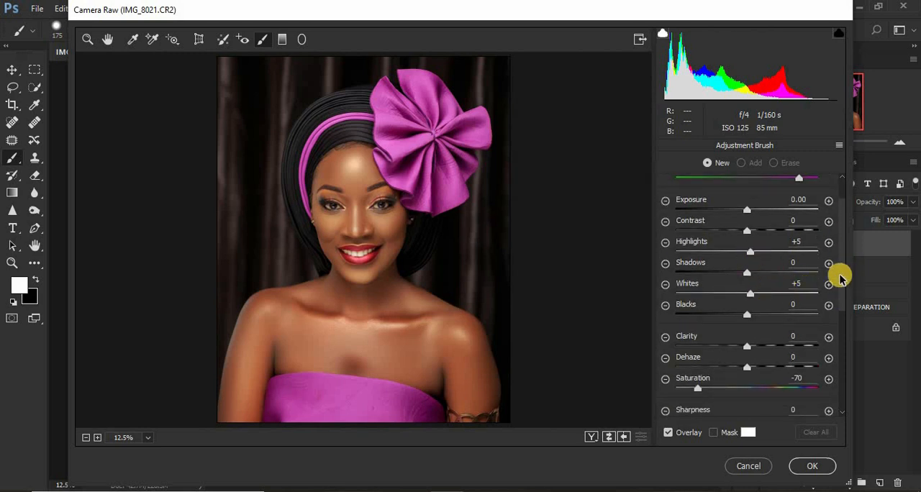
{"action": "scroll", "coordinate": [843, 279], "scroll_direction": "down", "scroll_amount": 2}
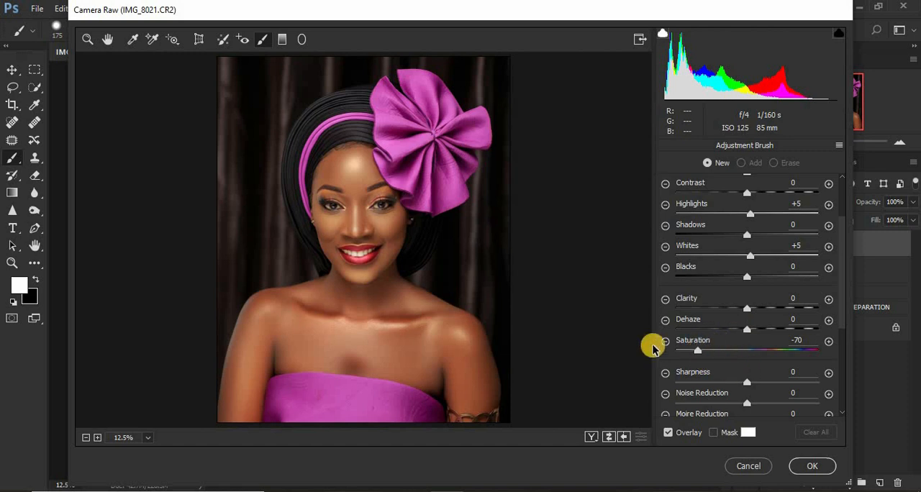
Paint the whites of both eyes with the Adjustment Brush at Highlights +5, Whites +5 and Saturation -70.
{"action": "left_click", "coordinate": [87, 41]}
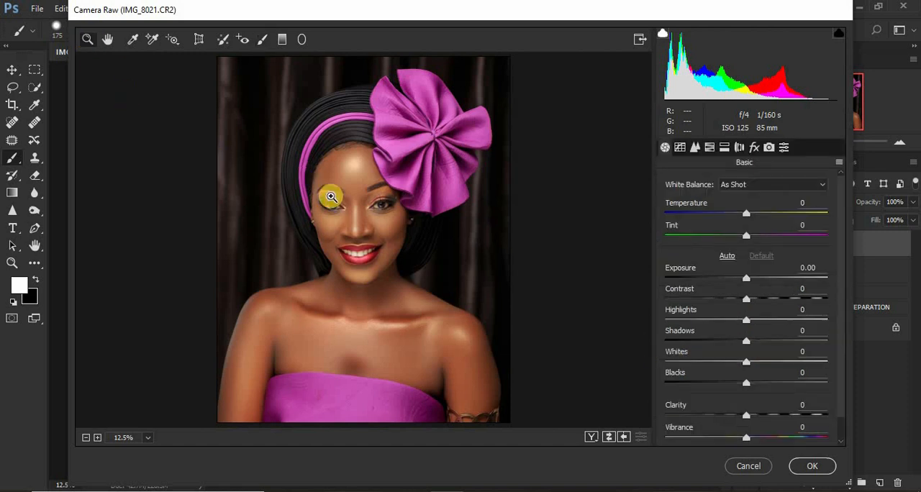
{"action": "left_click_drag", "start_coordinate": [301, 181], "coordinate": [423, 232]}
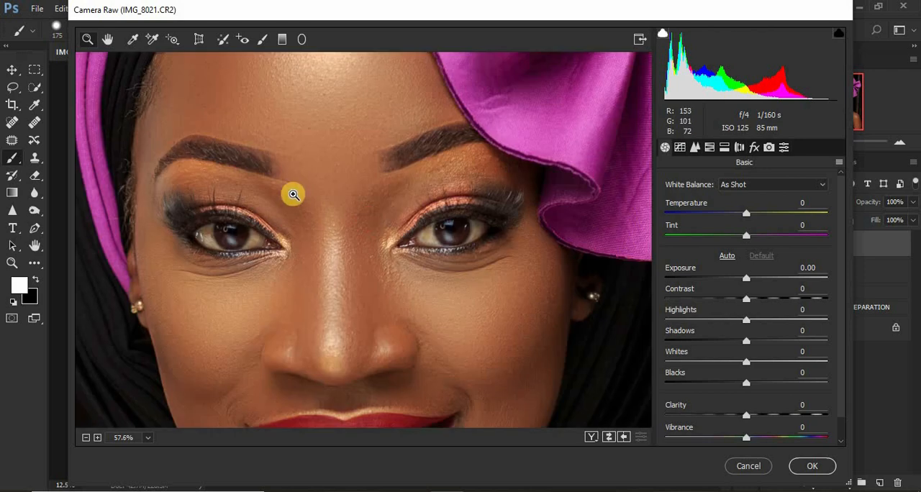
{"action": "left_click_drag", "start_coordinate": [150, 171], "coordinate": [561, 309]}
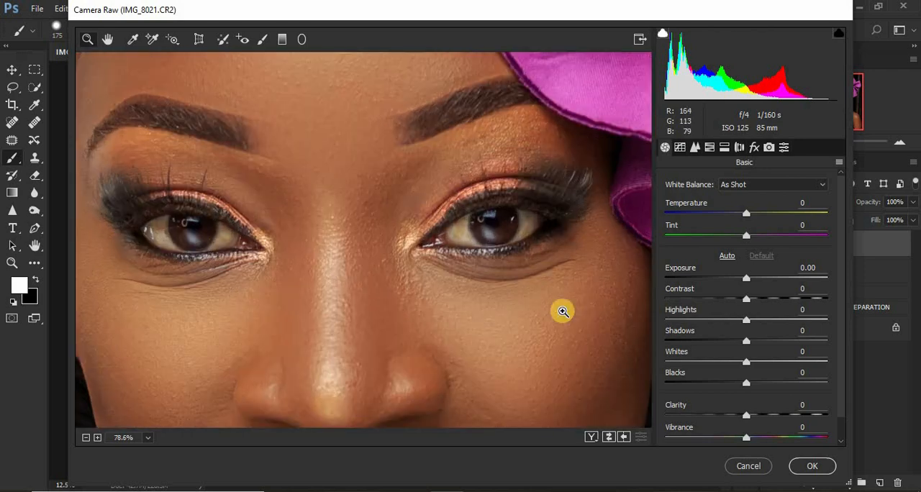
{"action": "left_click", "coordinate": [261, 39]}
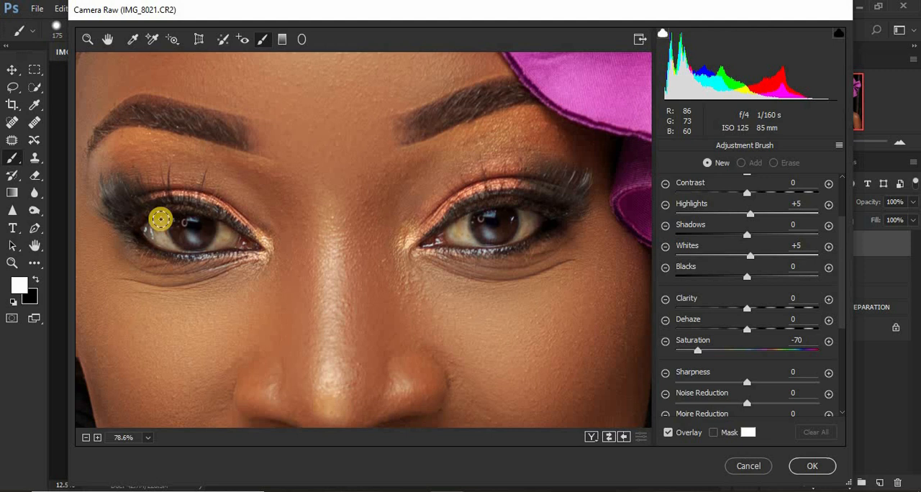
{"action": "mouse_move", "coordinate": [163, 217]}
{"action": "left_mouse_down"}
{"action": "mouse_move", "coordinate": [171, 245]}
{"action": "mouse_move", "coordinate": [148, 222]}
{"action": "mouse_move", "coordinate": [176, 248]}
{"action": "mouse_move", "coordinate": [163, 215]}
{"action": "mouse_move", "coordinate": [163, 236]}
{"action": "mouse_move", "coordinate": [150, 232]}
{"action": "mouse_move", "coordinate": [212, 244]}
{"action": "mouse_move", "coordinate": [222, 226]}
{"action": "mouse_move", "coordinate": [220, 244]}
{"action": "mouse_move", "coordinate": [229, 230]}
{"action": "mouse_move", "coordinate": [218, 222]}
{"action": "mouse_move", "coordinate": [221, 240]}
{"action": "mouse_move", "coordinate": [209, 245]}
{"action": "mouse_move", "coordinate": [219, 225]}
{"action": "mouse_move", "coordinate": [210, 245]}
{"action": "mouse_move", "coordinate": [184, 239]}
{"action": "mouse_move", "coordinate": [179, 247]}
{"action": "mouse_move", "coordinate": [145, 217]}
{"action": "left_mouse_up"}
{"action": "mouse_move", "coordinate": [469, 236]}
{"action": "left_mouse_down"}
{"action": "mouse_move", "coordinate": [495, 227]}
{"action": "mouse_move", "coordinate": [464, 218]}
{"action": "mouse_move", "coordinate": [472, 242]}
{"action": "mouse_move", "coordinate": [456, 218]}
{"action": "mouse_move", "coordinate": [475, 240]}
{"action": "mouse_move", "coordinate": [464, 223]}
{"action": "mouse_move", "coordinate": [468, 234]}
{"action": "mouse_move", "coordinate": [511, 239]}
{"action": "mouse_move", "coordinate": [532, 216]}
{"action": "mouse_move", "coordinate": [516, 241]}
{"action": "mouse_move", "coordinate": [523, 218]}
{"action": "mouse_move", "coordinate": [535, 218]}
{"action": "mouse_move", "coordinate": [511, 236]}
{"action": "mouse_move", "coordinate": [476, 239]}
{"action": "mouse_move", "coordinate": [456, 221]}
{"action": "mouse_move", "coordinate": [456, 237]}
{"action": "left_mouse_up"}
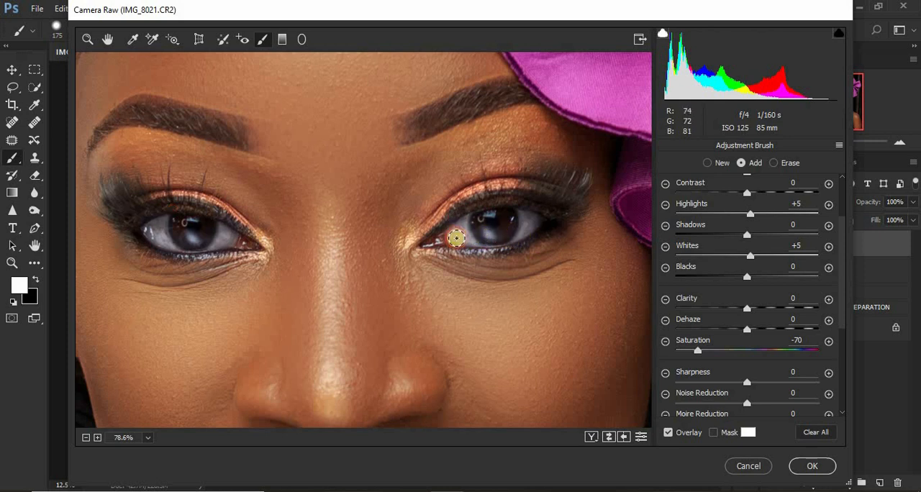
Whiten the teeth in the left half of the smile, including the left front tooth, with a new Adjustment Brush correction at Saturation -70.
{"action": "key", "text": "ctrl+minus"}
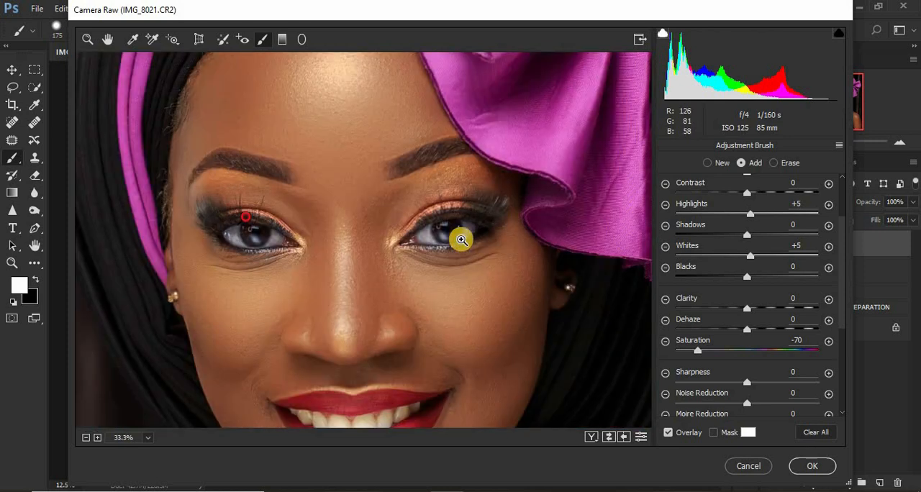
{"action": "key", "text": "ctrl+minus"}
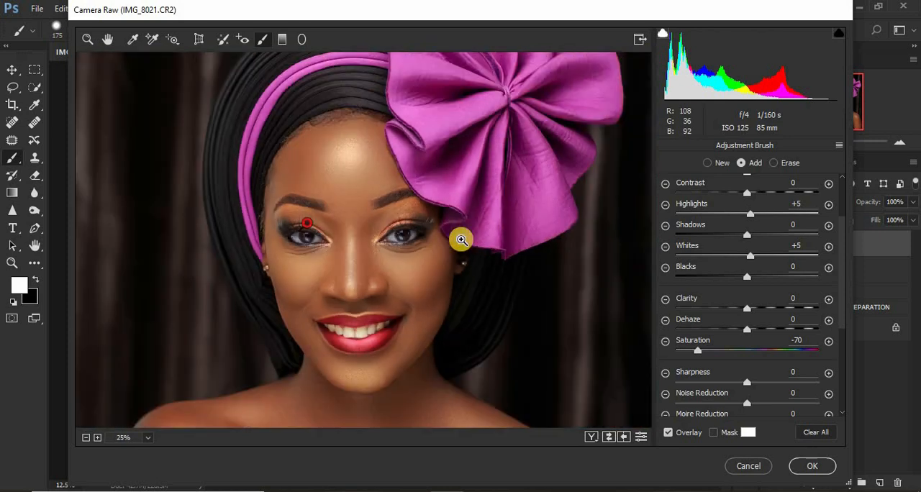
{"action": "left_click", "coordinate": [86, 39]}
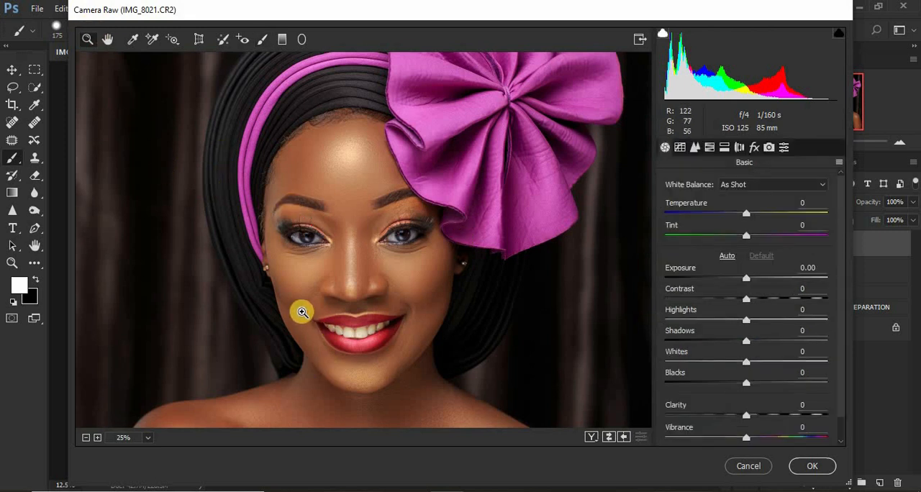
{"action": "left_click_drag", "start_coordinate": [303, 313], "coordinate": [422, 349]}
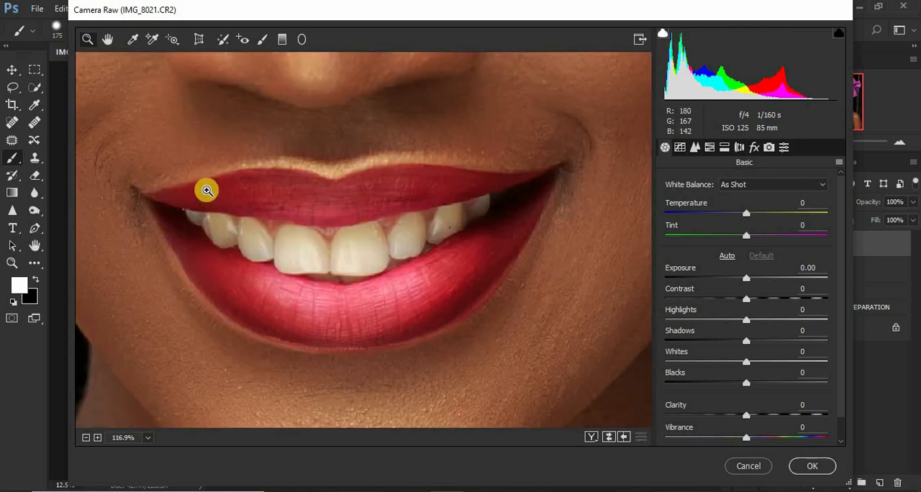
{"action": "left_click_drag", "start_coordinate": [130, 169], "coordinate": [556, 327]}
{"action": "left_click_drag", "start_coordinate": [114, 174], "coordinate": [617, 321]}
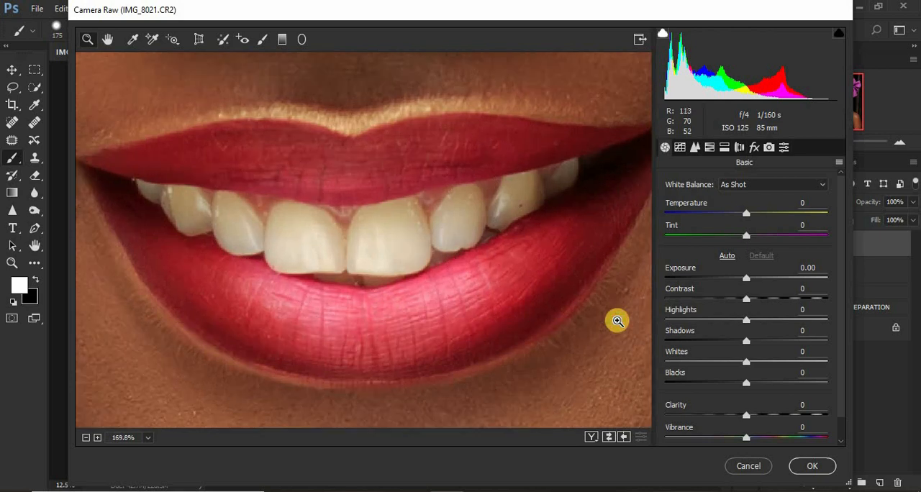
{"action": "left_click", "coordinate": [262, 39]}
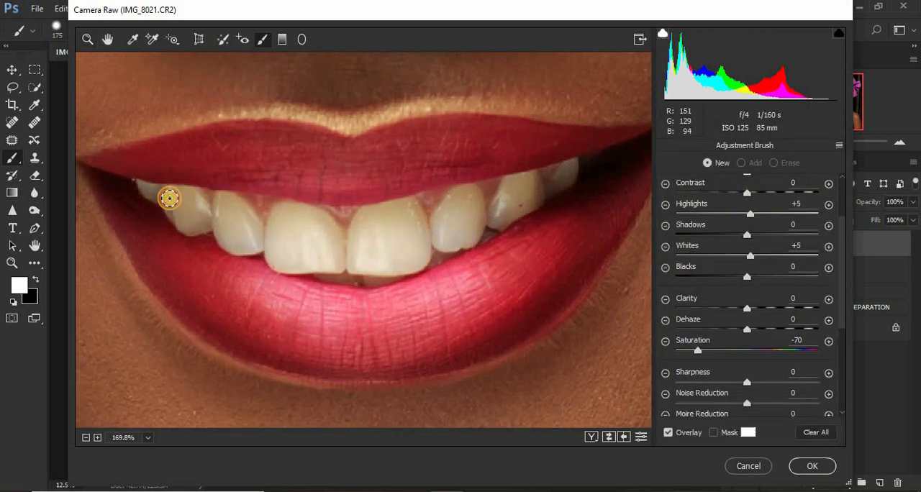
{"action": "mouse_move", "coordinate": [169, 198]}
{"action": "left_mouse_down"}
{"action": "mouse_move", "coordinate": [203, 205]}
{"action": "mouse_move", "coordinate": [205, 224]}
{"action": "mouse_move", "coordinate": [189, 225]}
{"action": "mouse_move", "coordinate": [169, 197]}
{"action": "mouse_move", "coordinate": [178, 215]}
{"action": "mouse_move", "coordinate": [190, 207]}
{"action": "mouse_move", "coordinate": [184, 216]}
{"action": "mouse_move", "coordinate": [194, 223]}
{"action": "mouse_move", "coordinate": [186, 204]}
{"action": "mouse_move", "coordinate": [177, 208]}
{"action": "mouse_move", "coordinate": [196, 224]}
{"action": "mouse_move", "coordinate": [171, 194]}
{"action": "mouse_move", "coordinate": [141, 187]}
{"action": "mouse_move", "coordinate": [207, 203]}
{"action": "mouse_move", "coordinate": [222, 198]}
{"action": "mouse_move", "coordinate": [226, 243]}
{"action": "mouse_move", "coordinate": [249, 243]}
{"action": "mouse_move", "coordinate": [231, 203]}
{"action": "mouse_move", "coordinate": [244, 233]}
{"action": "mouse_move", "coordinate": [232, 223]}
{"action": "mouse_move", "coordinate": [232, 199]}
{"action": "mouse_move", "coordinate": [247, 240]}
{"action": "mouse_move", "coordinate": [238, 248]}
{"action": "mouse_move", "coordinate": [228, 230]}
{"action": "mouse_move", "coordinate": [257, 244]}
{"action": "mouse_move", "coordinate": [224, 203]}
{"action": "mouse_move", "coordinate": [222, 228]}
{"action": "left_mouse_up"}
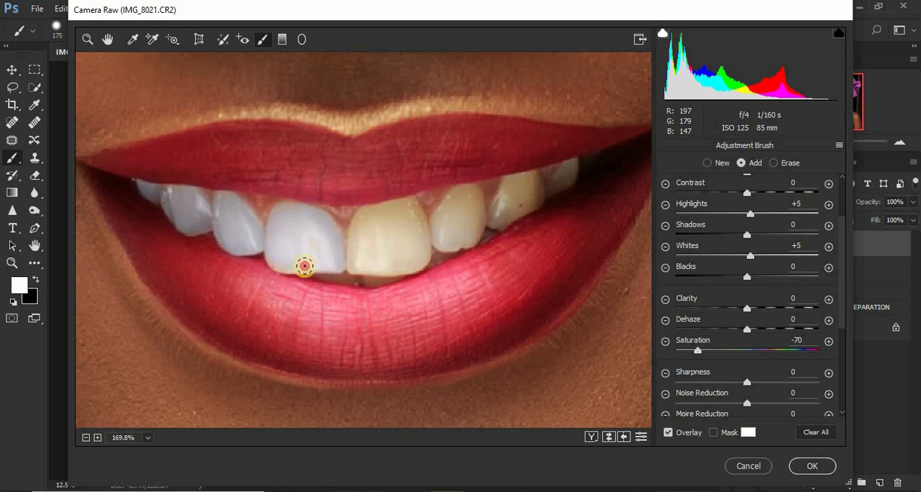
{"action": "left_click", "coordinate": [301, 229]}
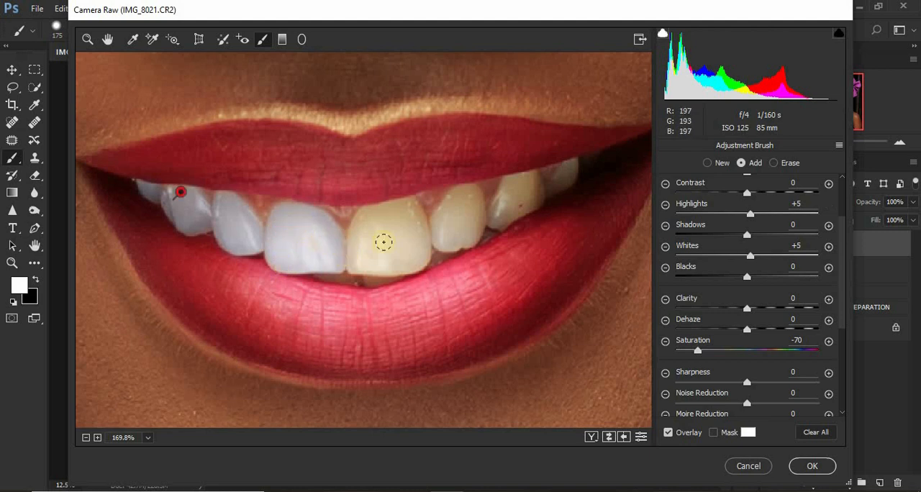
Extend the whitening correction over the right front tooth and the remaining teeth in the right half of the smile.
{"action": "mouse_move", "coordinate": [363, 231]}
{"action": "left_mouse_down"}
{"action": "mouse_move", "coordinate": [370, 212]}
{"action": "mouse_move", "coordinate": [393, 207]}
{"action": "mouse_move", "coordinate": [420, 244]}
{"action": "left_mouse_up"}
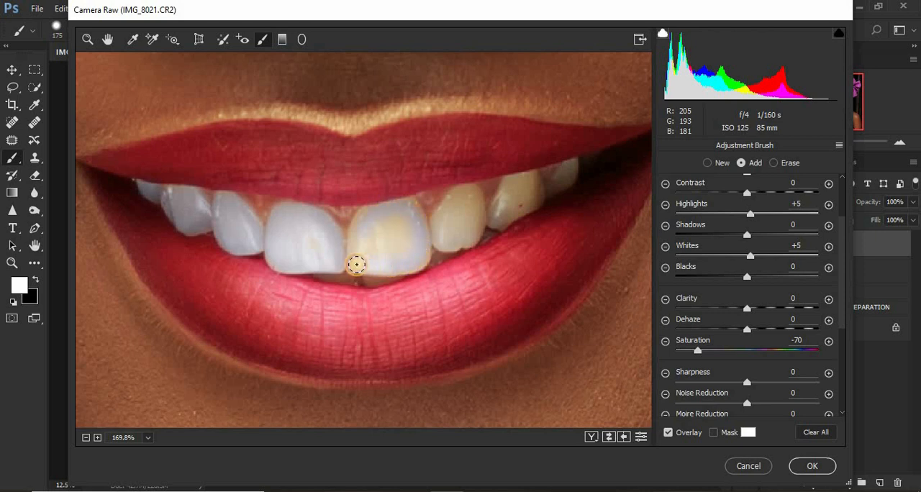
{"action": "mouse_move", "coordinate": [364, 259]}
{"action": "left_mouse_down"}
{"action": "mouse_move", "coordinate": [362, 218]}
{"action": "mouse_move", "coordinate": [382, 252]}
{"action": "left_mouse_up"}
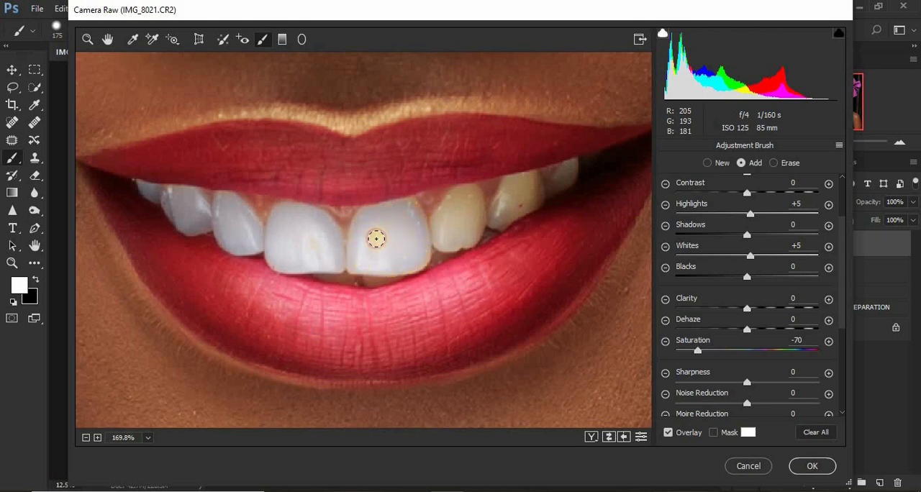
{"action": "mouse_move", "coordinate": [400, 222]}
{"action": "left_mouse_down"}
{"action": "mouse_move", "coordinate": [423, 250]}
{"action": "mouse_move", "coordinate": [402, 263]}
{"action": "mouse_move", "coordinate": [414, 256]}
{"action": "mouse_move", "coordinate": [416, 225]}
{"action": "mouse_move", "coordinate": [395, 209]}
{"action": "mouse_move", "coordinate": [414, 213]}
{"action": "mouse_move", "coordinate": [411, 205]}
{"action": "mouse_move", "coordinate": [419, 220]}
{"action": "mouse_move", "coordinate": [390, 261]}
{"action": "left_mouse_up"}
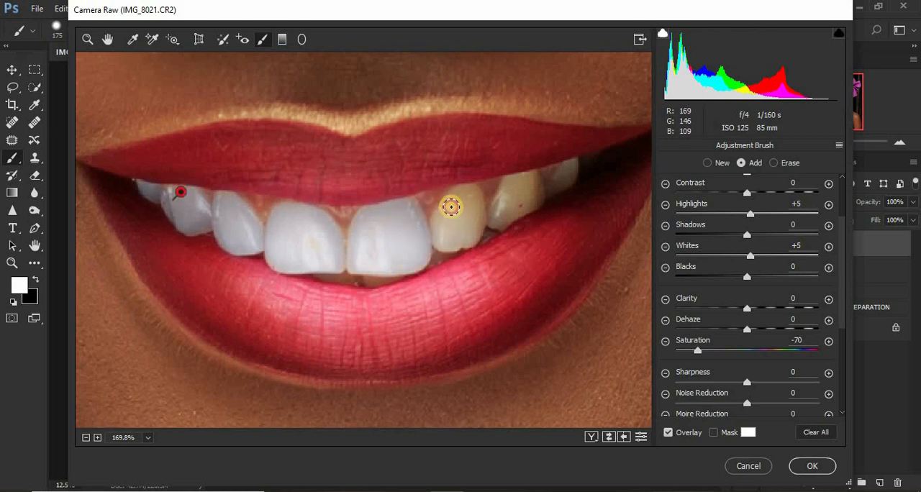
{"action": "mouse_move", "coordinate": [450, 206]}
{"action": "left_mouse_down"}
{"action": "mouse_move", "coordinate": [444, 242]}
{"action": "mouse_move", "coordinate": [462, 238]}
{"action": "mouse_move", "coordinate": [475, 208]}
{"action": "mouse_move", "coordinate": [468, 202]}
{"action": "mouse_move", "coordinate": [452, 233]}
{"action": "mouse_move", "coordinate": [450, 201]}
{"action": "mouse_move", "coordinate": [468, 192]}
{"action": "mouse_move", "coordinate": [474, 202]}
{"action": "mouse_move", "coordinate": [471, 235]}
{"action": "mouse_move", "coordinate": [457, 245]}
{"action": "mouse_move", "coordinate": [441, 241]}
{"action": "mouse_move", "coordinate": [468, 234]}
{"action": "mouse_move", "coordinate": [476, 206]}
{"action": "left_mouse_up"}
{"action": "mouse_move", "coordinate": [505, 196]}
{"action": "left_mouse_down"}
{"action": "mouse_move", "coordinate": [530, 191]}
{"action": "mouse_move", "coordinate": [510, 210]}
{"action": "mouse_move", "coordinate": [507, 201]}
{"action": "mouse_move", "coordinate": [527, 174]}
{"action": "mouse_move", "coordinate": [534, 198]}
{"action": "mouse_move", "coordinate": [498, 224]}
{"action": "mouse_move", "coordinate": [516, 183]}
{"action": "mouse_move", "coordinate": [569, 165]}
{"action": "mouse_move", "coordinate": [553, 187]}
{"action": "mouse_move", "coordinate": [572, 165]}
{"action": "mouse_move", "coordinate": [551, 192]}
{"action": "mouse_move", "coordinate": [583, 158]}
{"action": "left_mouse_up"}
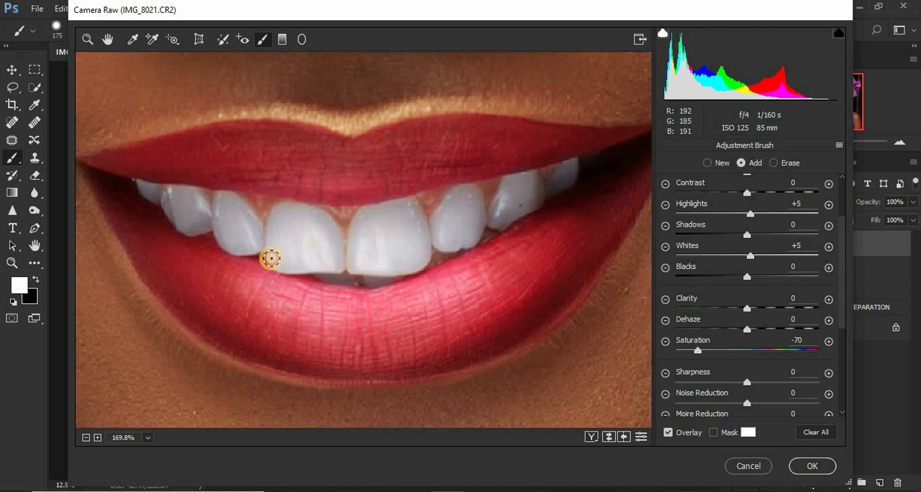
Check the whitened eyes and teeth on the whole portrait and apply the Camera Raw Filter.
{"action": "scroll", "coordinate": [326, 258], "scroll_direction": "down", "scroll_amount": 10}
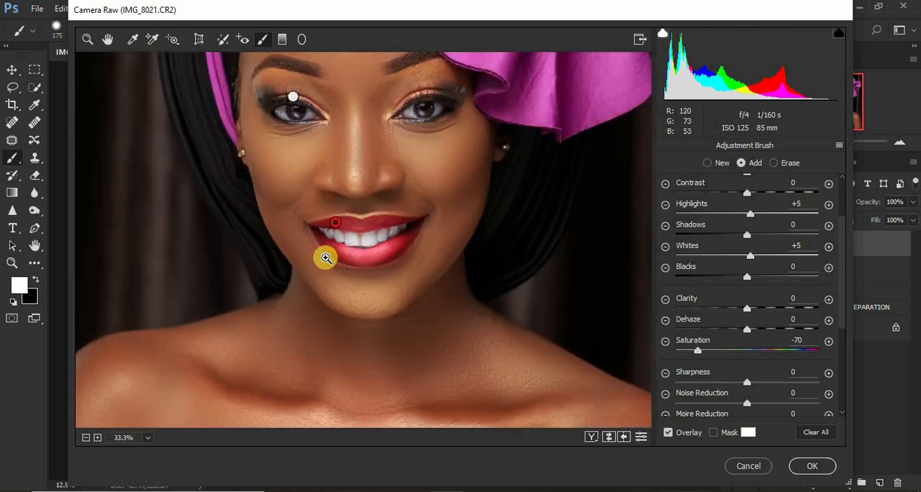
{"action": "scroll", "coordinate": [326, 258], "scroll_direction": "up", "scroll_amount": 1}
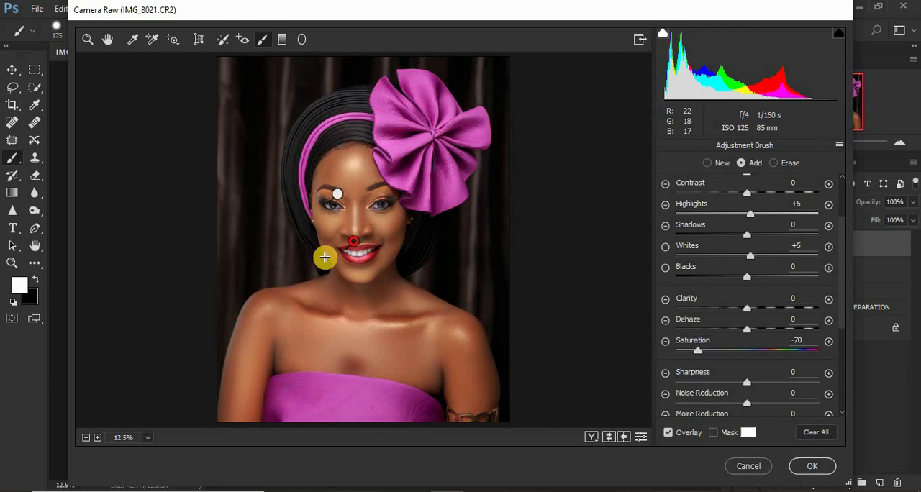
{"action": "left_click", "coordinate": [86, 42]}
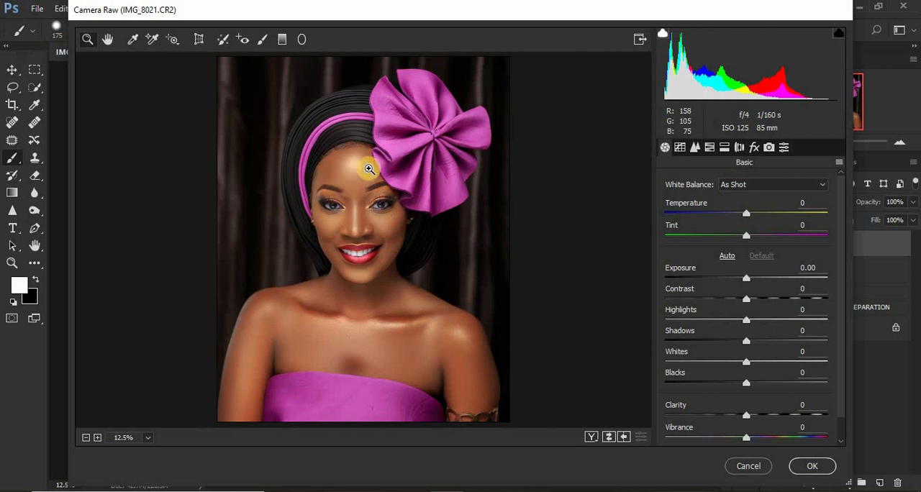
{"action": "left_click", "coordinate": [806, 465]}
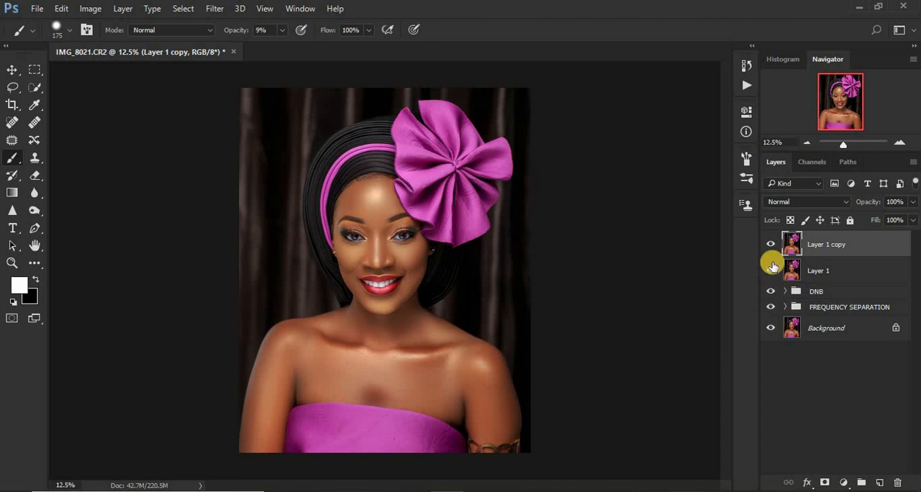
Hide everything above the Background, then review each retouching stage by showing FREQUENCY SEPARATION, DNB, Layer 1 and Layer 1 copy in turn.
{"action": "left_click_drag", "start_coordinate": [771, 248], "coordinate": [769, 308]}
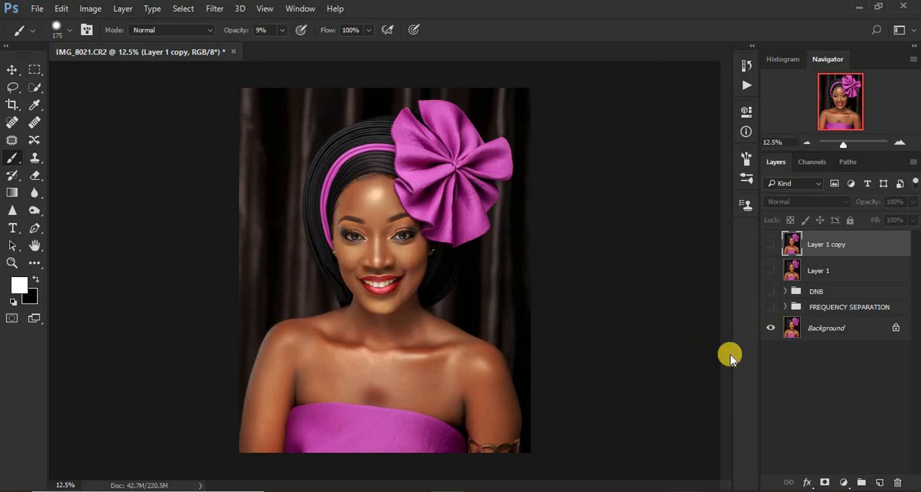
{"action": "left_click", "coordinate": [769, 309]}
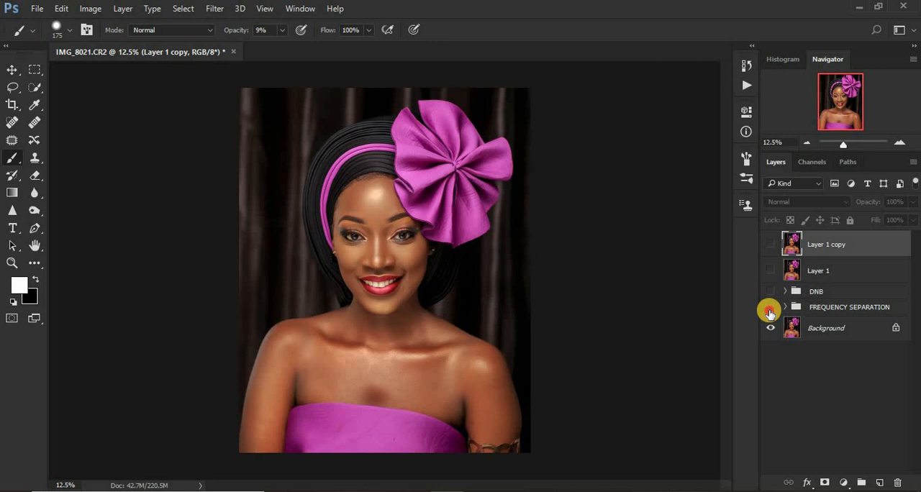
{"action": "left_click", "coordinate": [770, 310]}
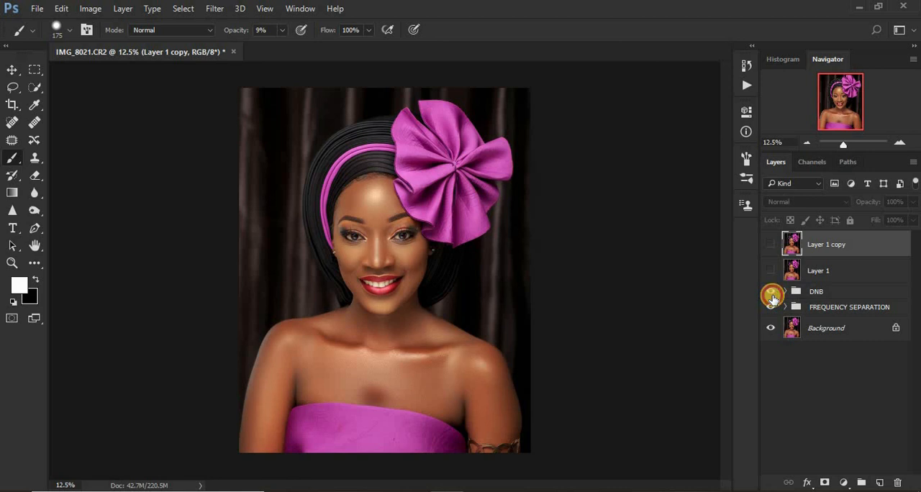
{"action": "left_click", "coordinate": [771, 293]}
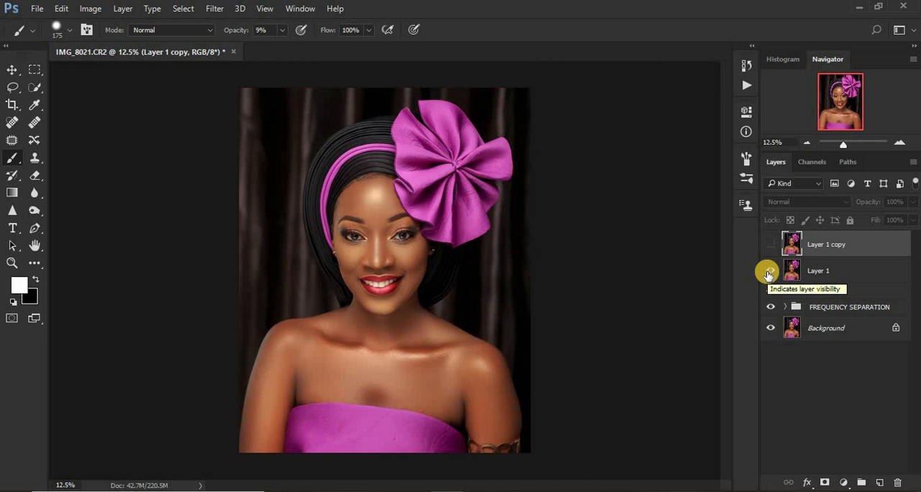
{"action": "left_click", "coordinate": [770, 244]}
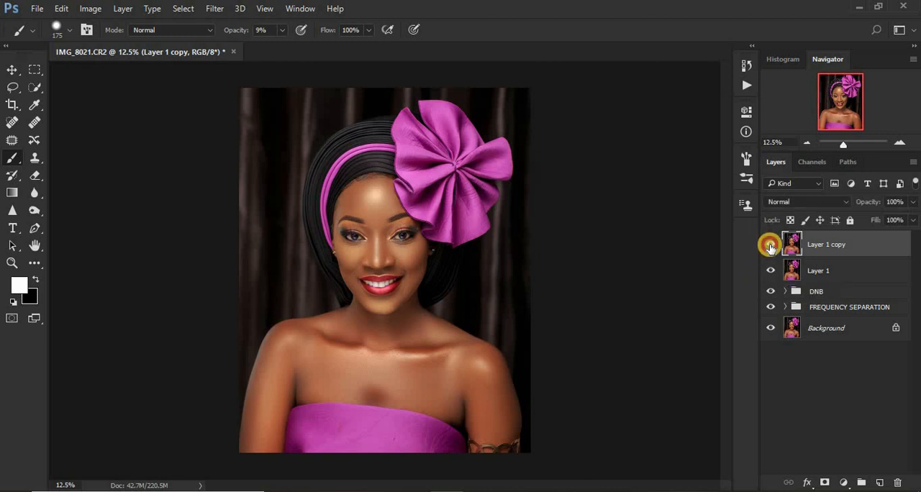
Compare the portrait with and without the eye and teeth whitening by toggling Layer 1 copy's visibility, leaving it shown.
{"action": "left_click", "coordinate": [769, 246]}
{"action": "left_click", "coordinate": [770, 245]}
{"action": "left_click", "coordinate": [769, 246]}
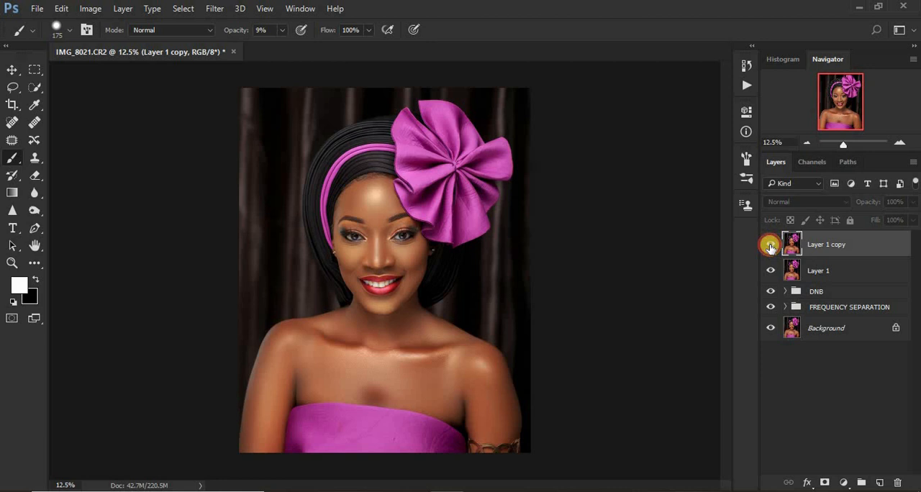
{"action": "left_click", "coordinate": [770, 245]}
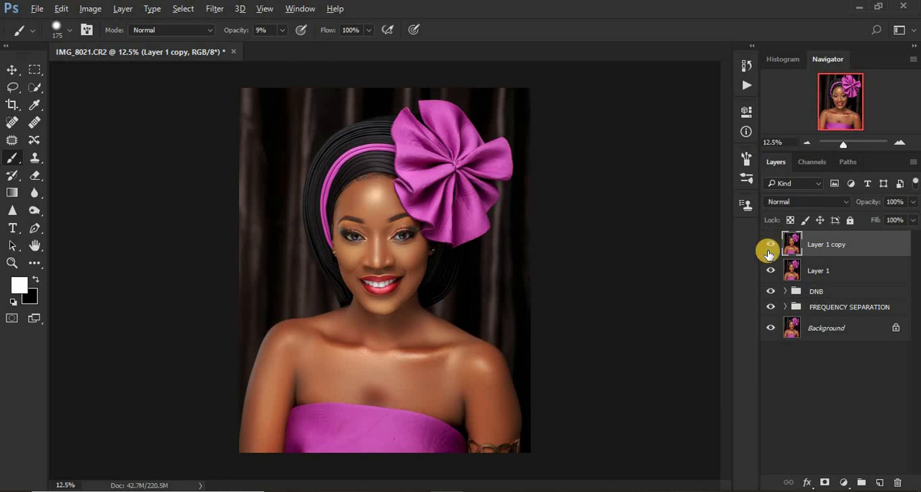
Compare the Background alone with the fully retouched portrait several times, leaving all layers and groups shown.
{"action": "left_click", "coordinate": [769, 329]}
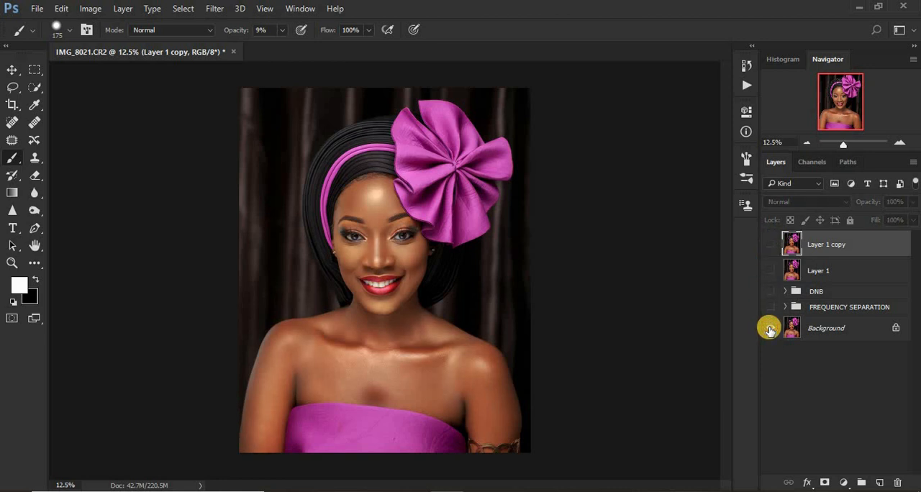
{"action": "left_click", "coordinate": [770, 329], "text": "alt"}
{"action": "left_click", "coordinate": [769, 329], "text": "alt"}
{"action": "left_click", "coordinate": [769, 329], "text": "alt"}
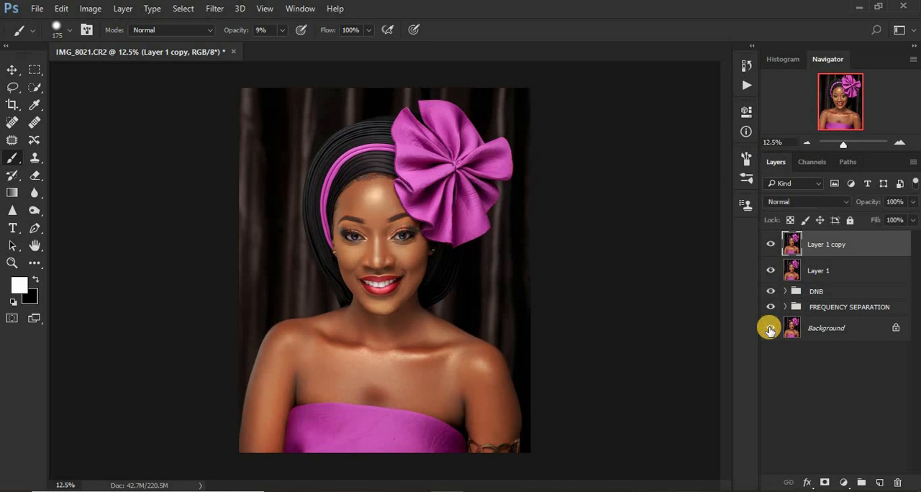
{"action": "left_click", "coordinate": [769, 328], "text": "alt"}
{"action": "left_click", "coordinate": [769, 329], "text": "alt"}
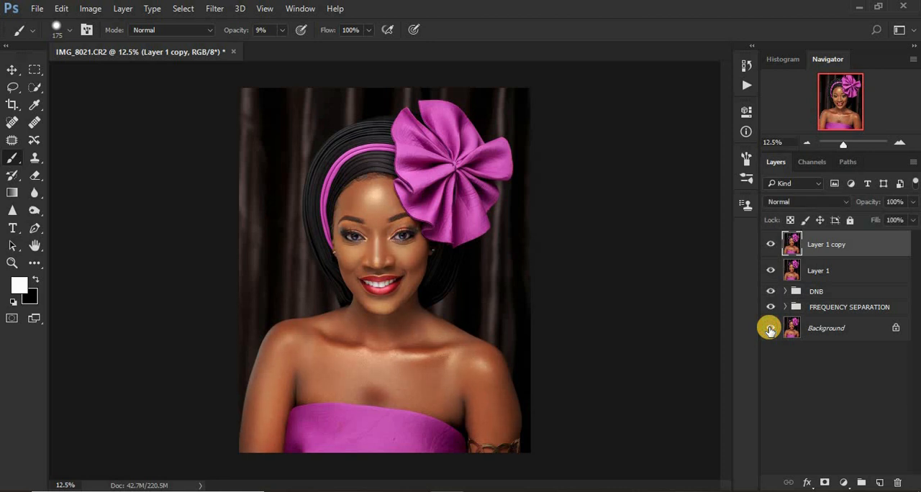